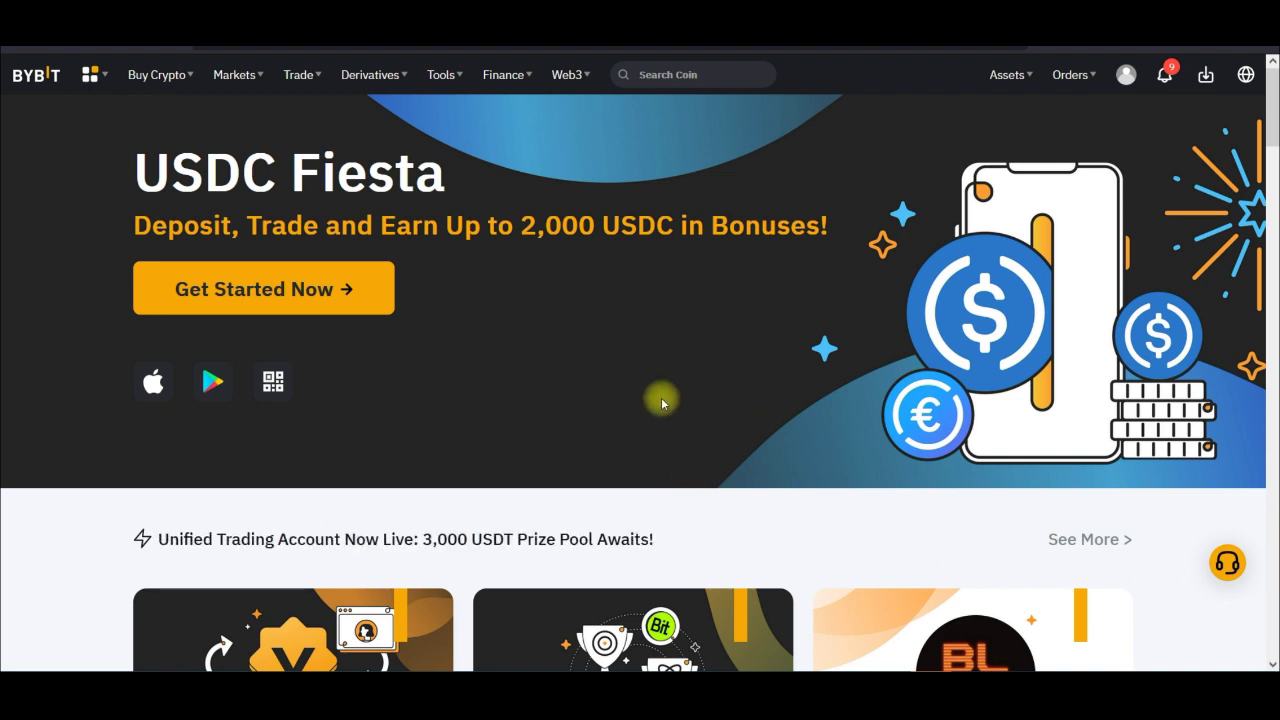
Step: Go to Finance > Dual Asset and highlight the 'Returns of up to 500%' claim
mouse_move(505, 78)
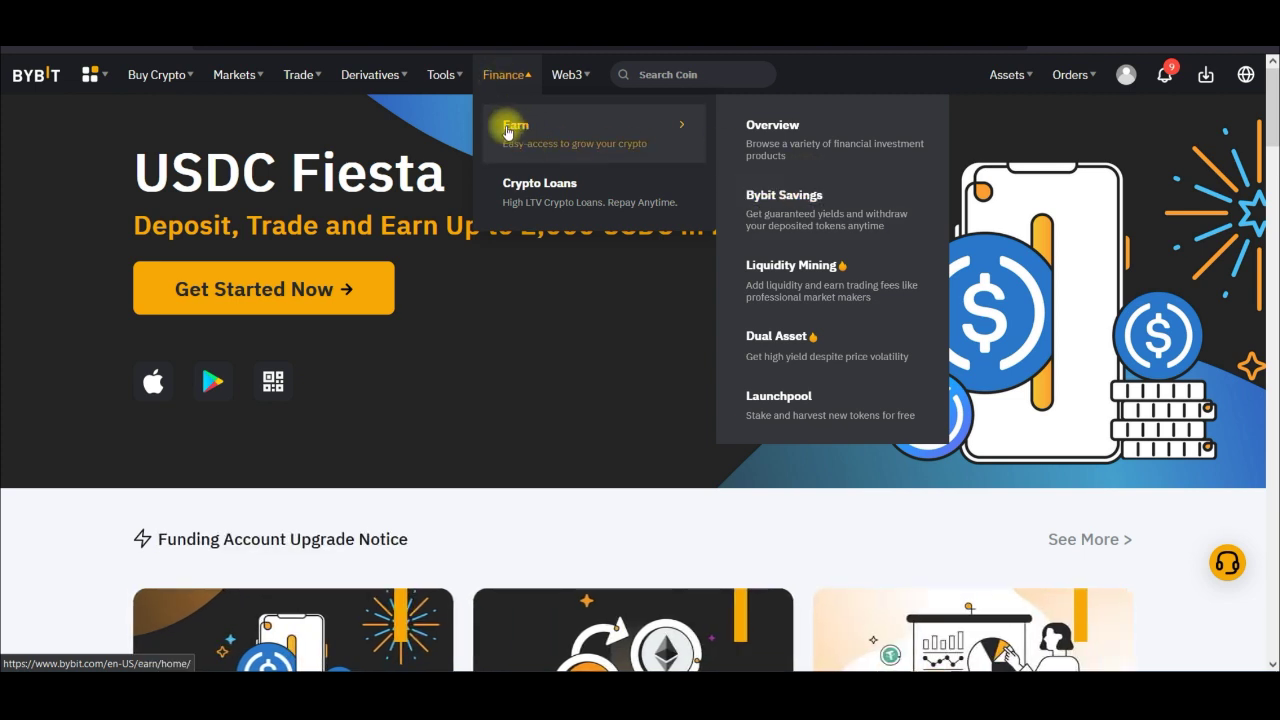
left_click(777, 340)
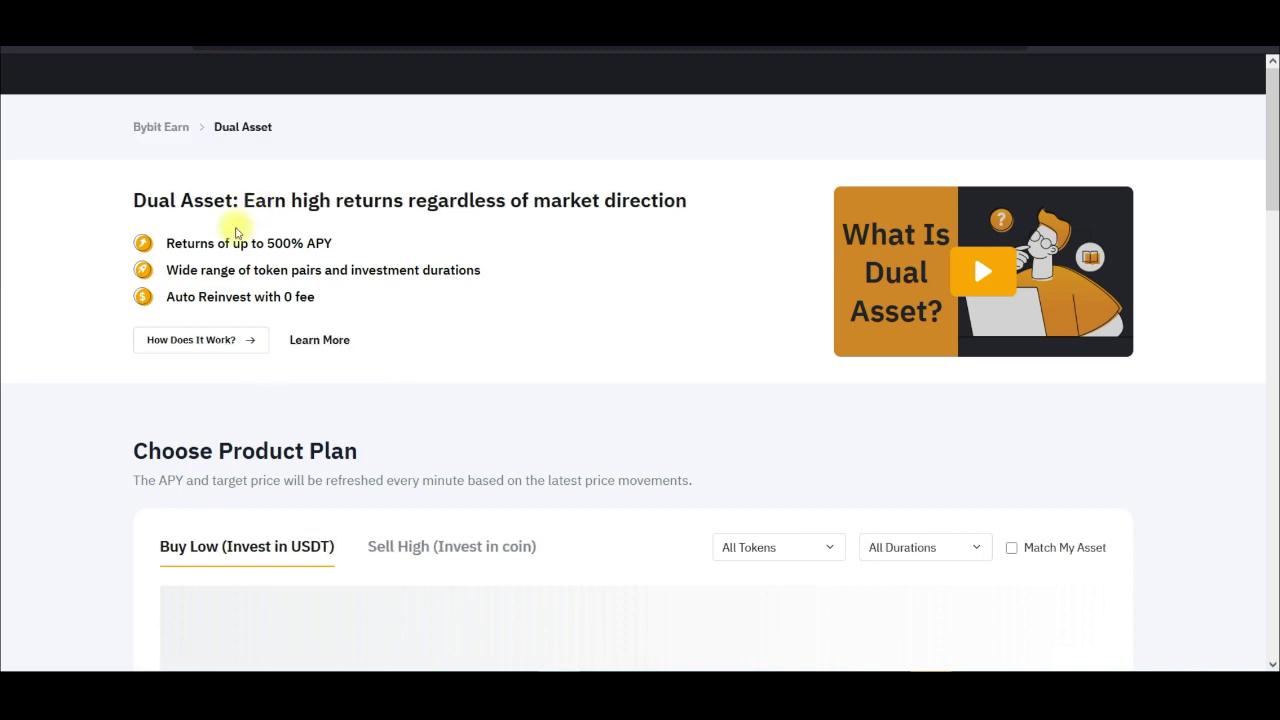
left_click_drag(166, 243, 314, 250)
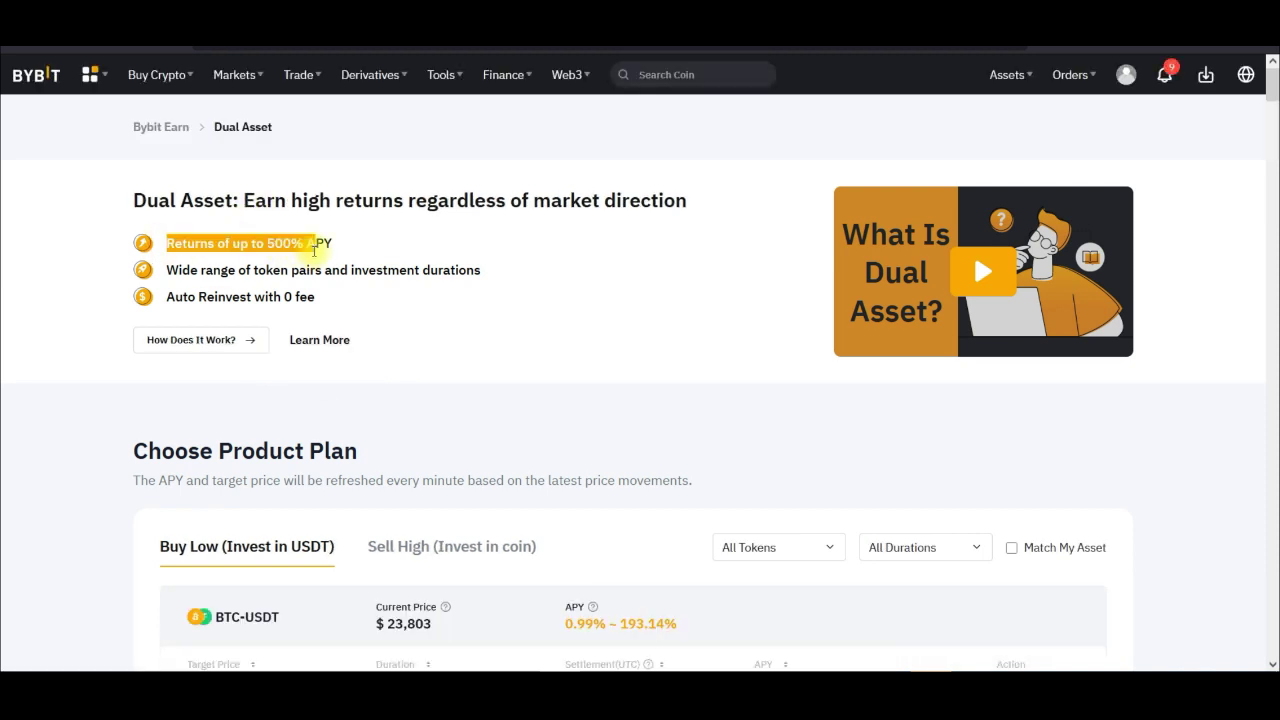
left_click(304, 244)
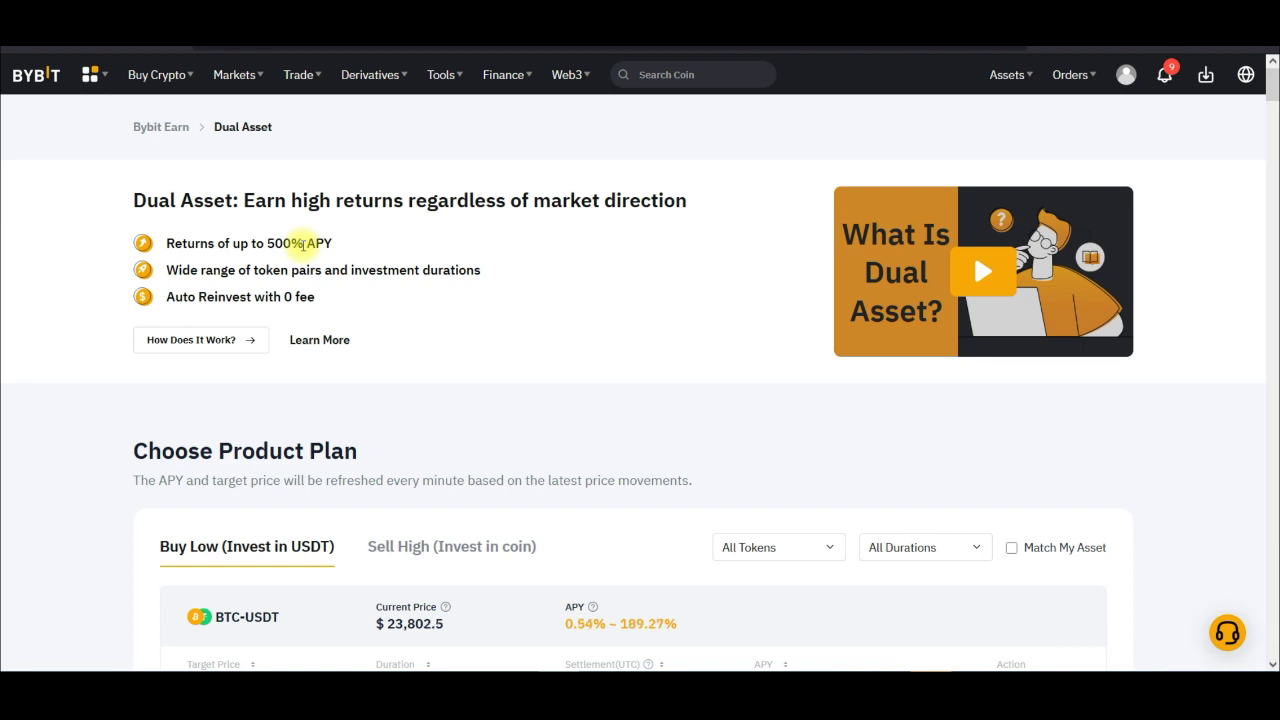
scroll(253, 315, "down", 3)
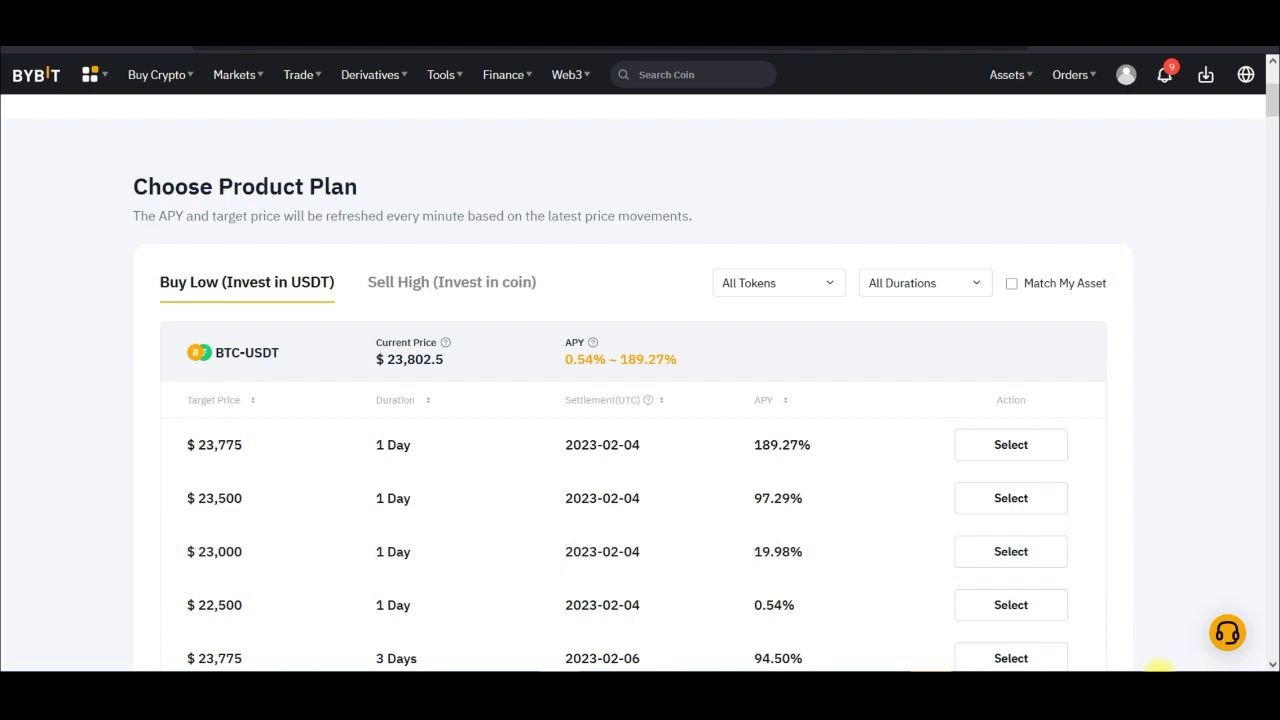
mouse_move(207, 386)
left_mouse_down()
mouse_move(286, 366)
mouse_move(188, 372)
mouse_move(212, 386)
left_mouse_up()
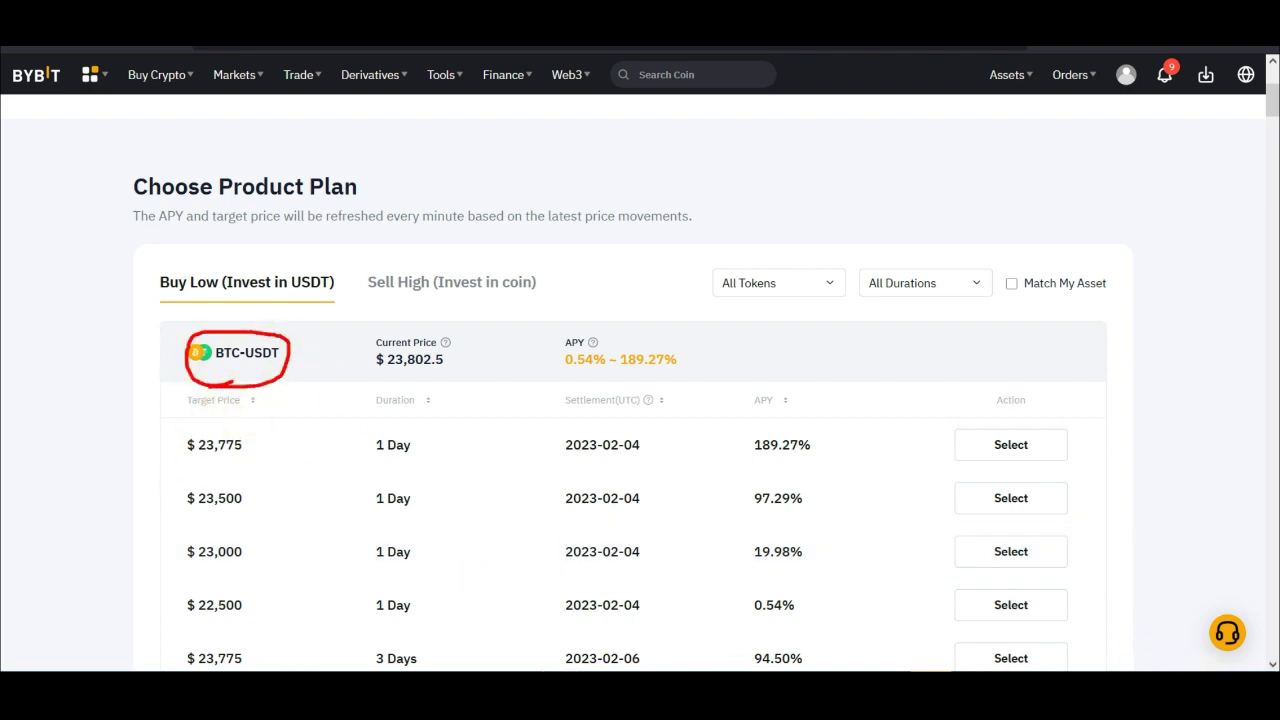
scroll(229, 494, "down", 4)
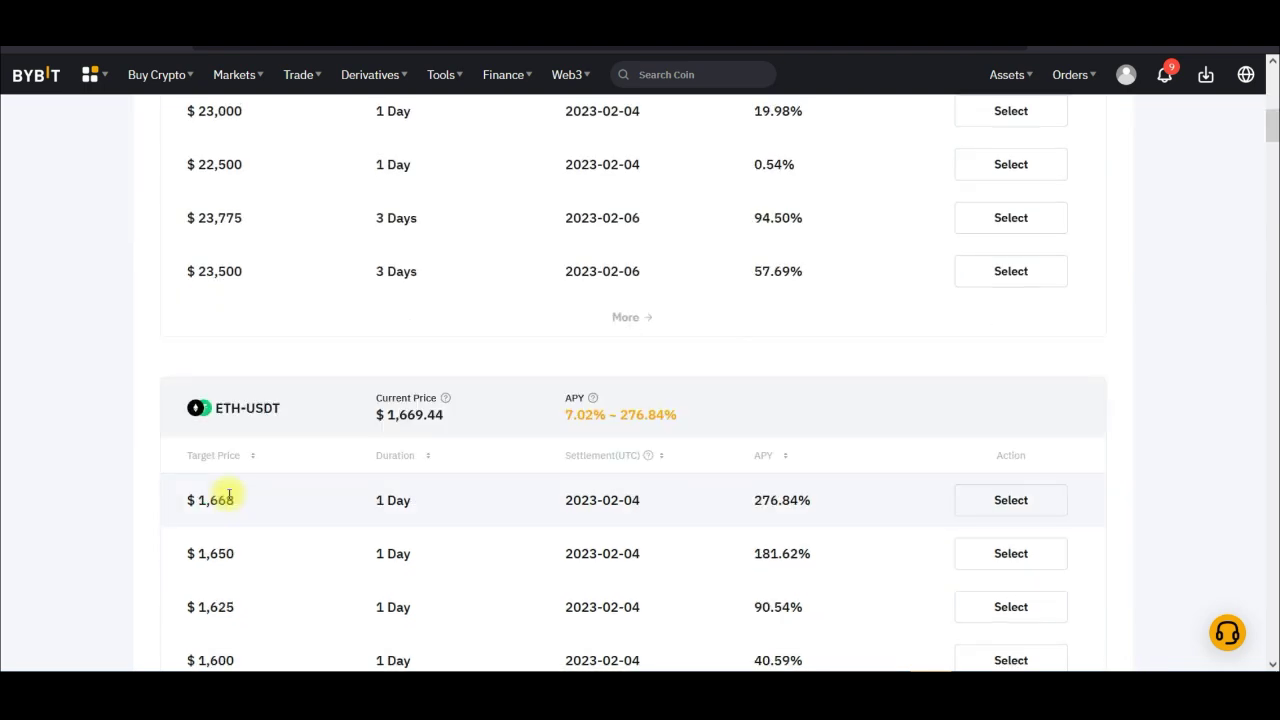
scroll(253, 430, "down", 7)
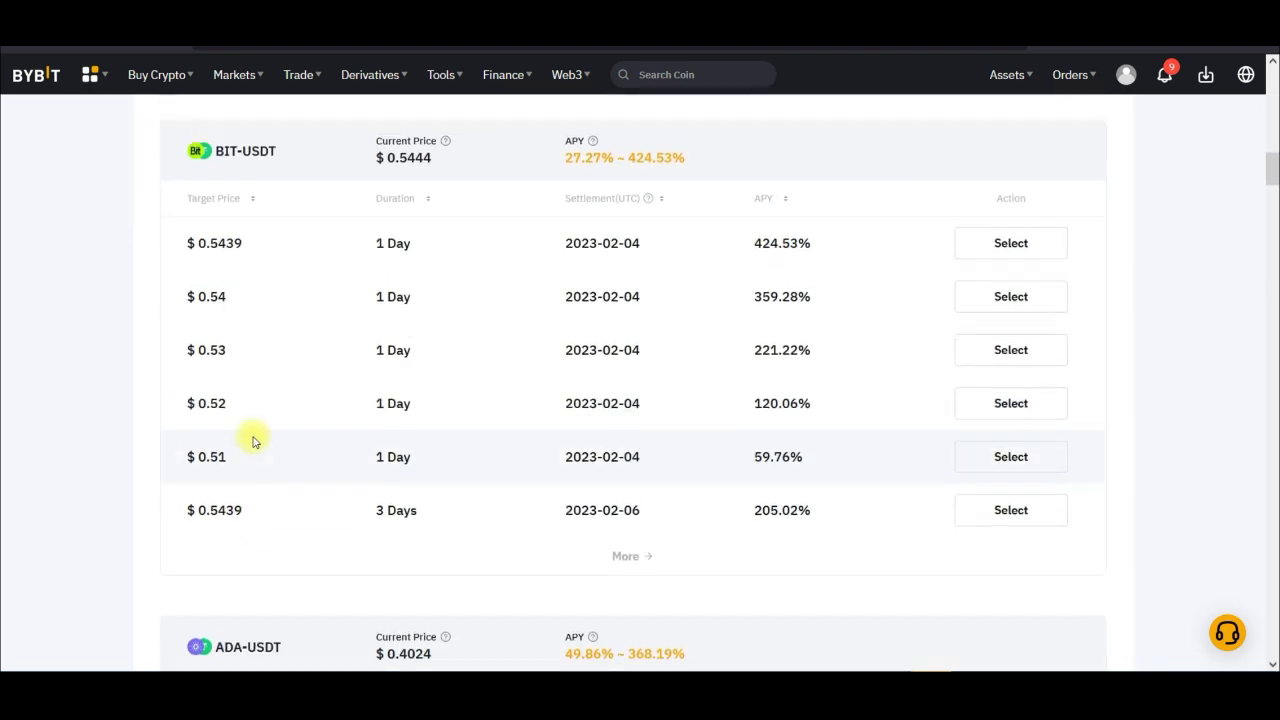
scroll(253, 435, "up", 2)
scroll(270, 375, "down", 9)
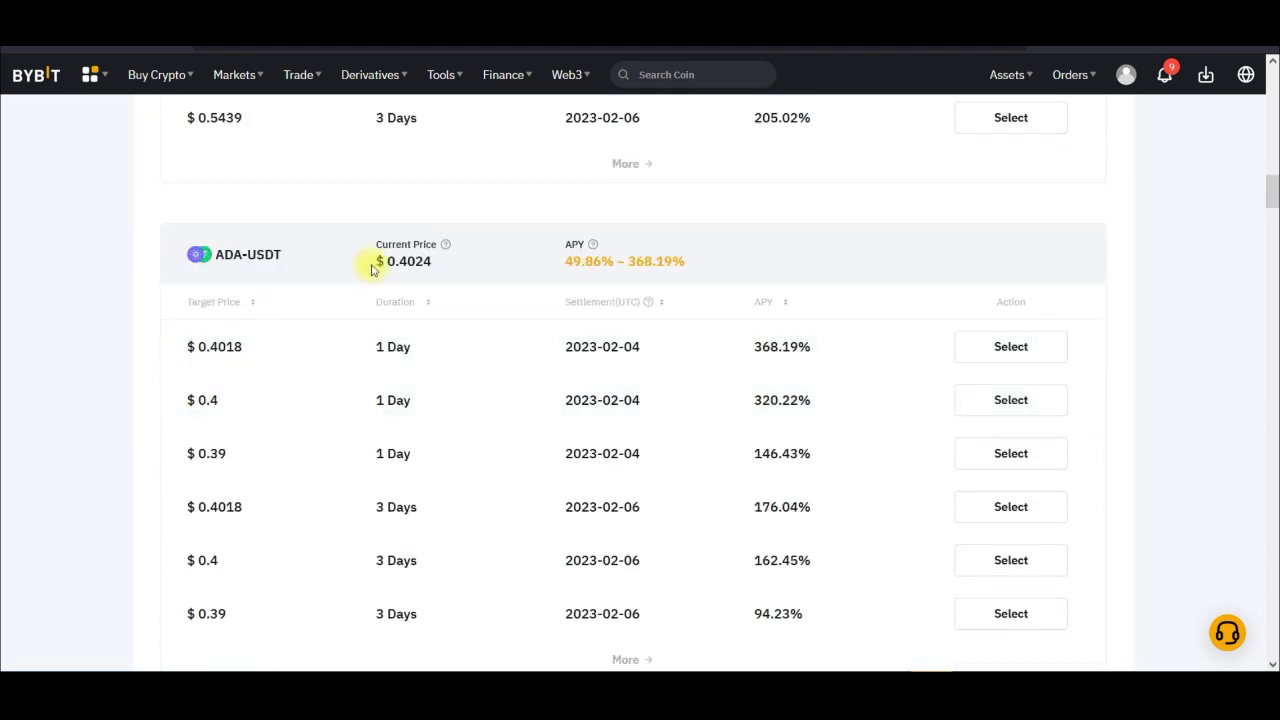
scroll(260, 408, "down", 5)
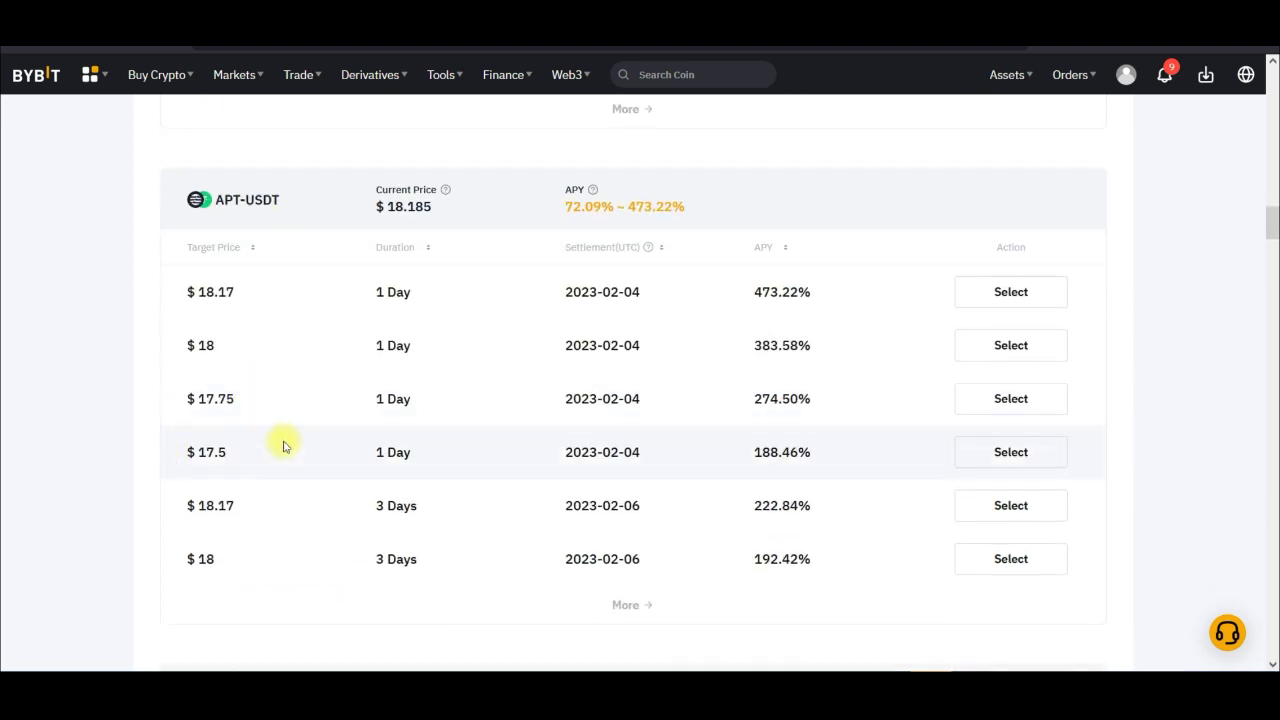
scroll(290, 408, "down", 4)
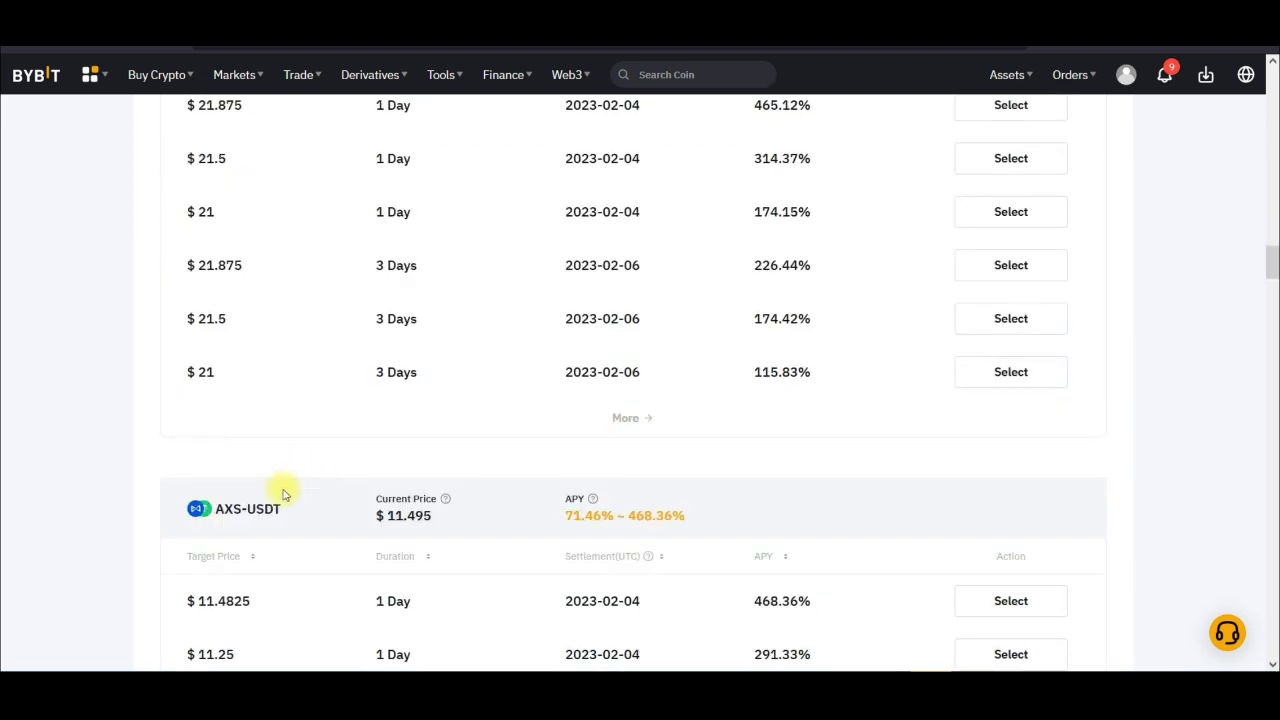
scroll(286, 491, "down", 3)
scroll(300, 410, "down", 6)
scroll(294, 437, "up", 3)
scroll(248, 440, "down", 20)
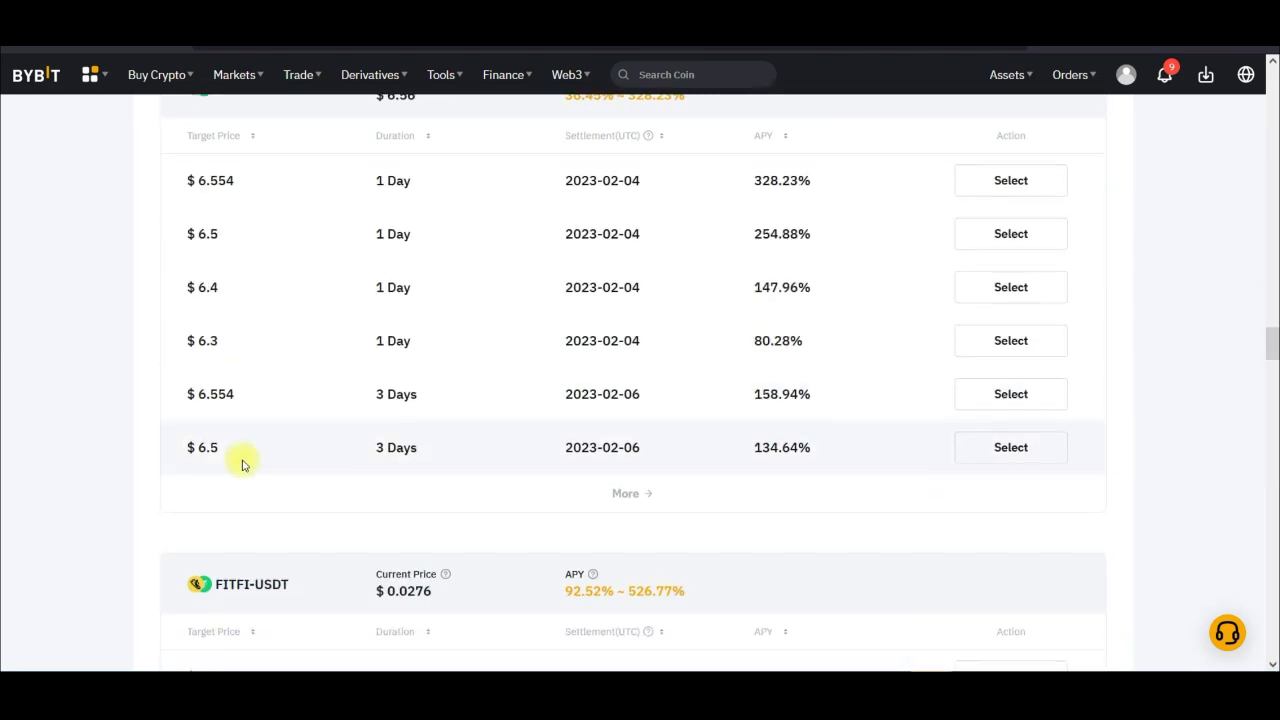
scroll(242, 464, "down", 12)
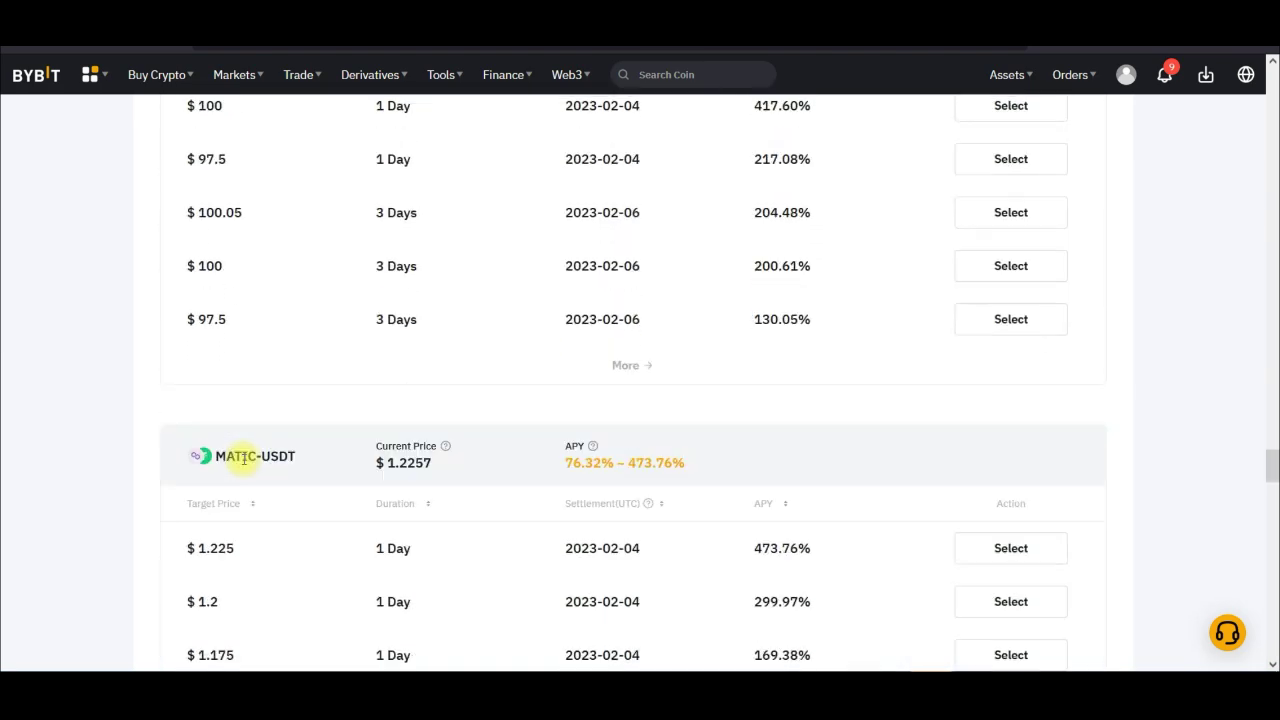
scroll(243, 460, "down", 5)
scroll(246, 464, "down", 5)
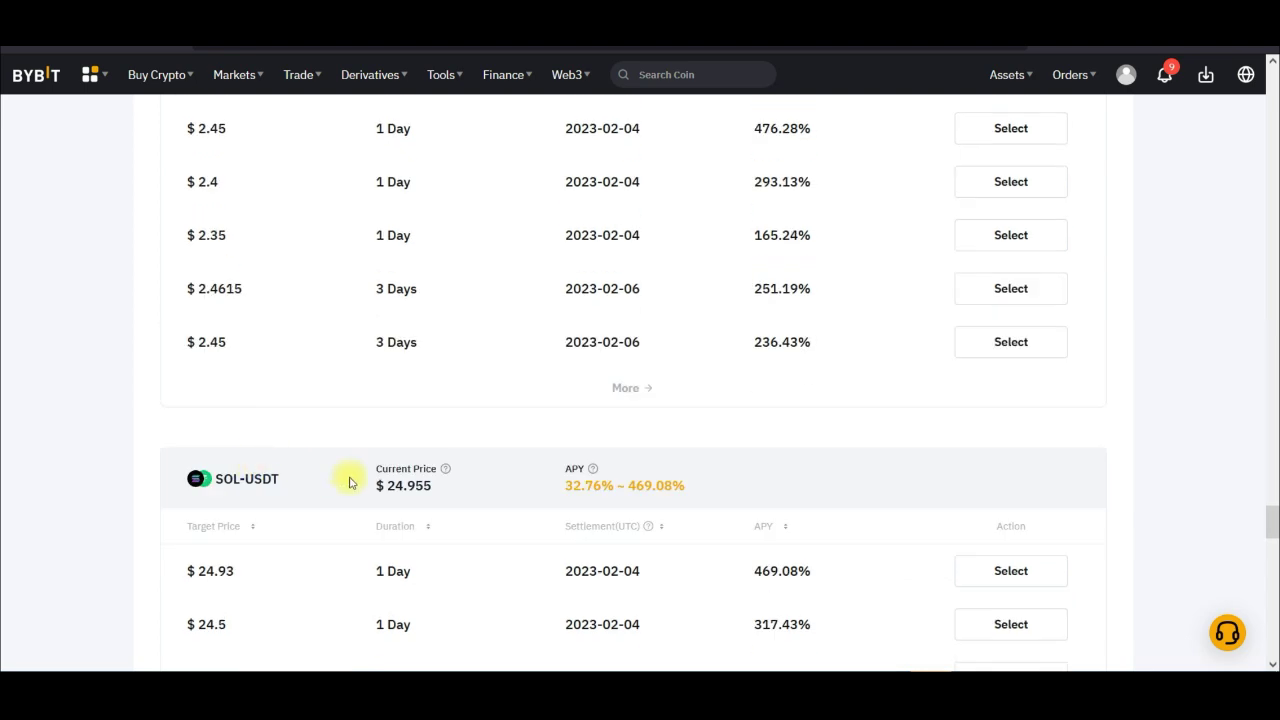
scroll(317, 471, "down", 5)
scroll(290, 474, "down", 4)
scroll(186, 400, "up", 4)
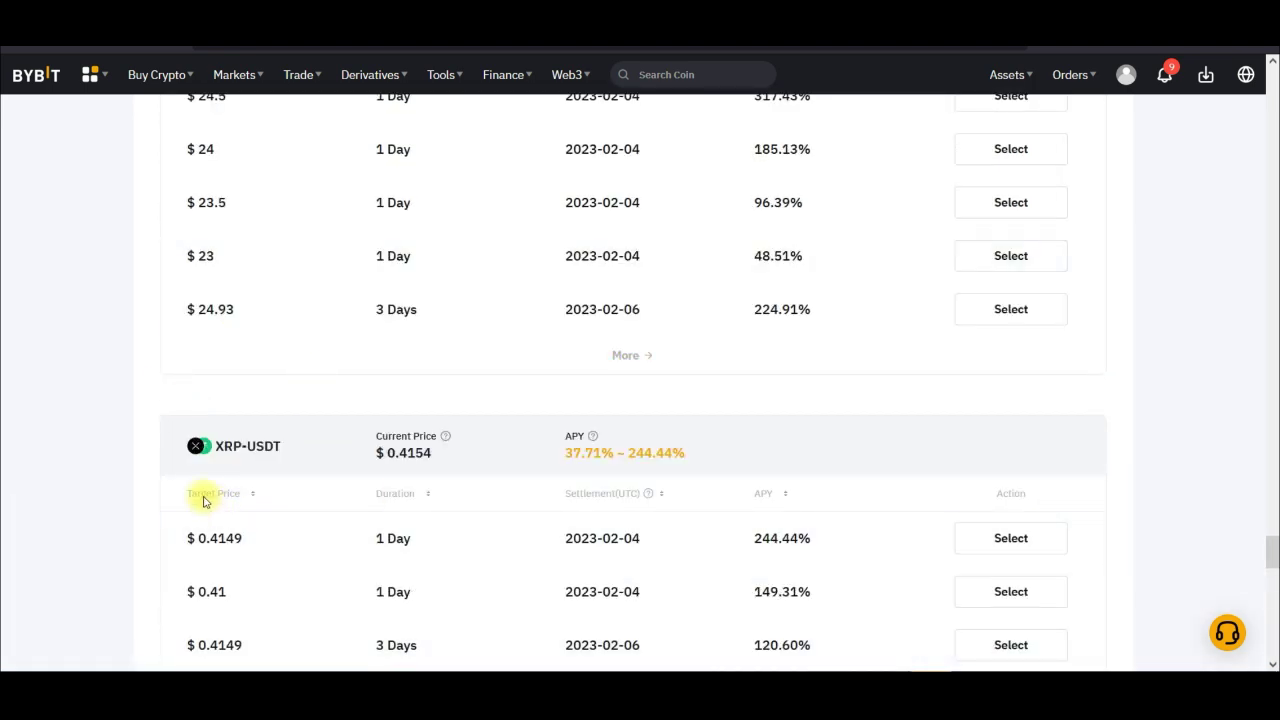
scroll(585, 467, "up", 3)
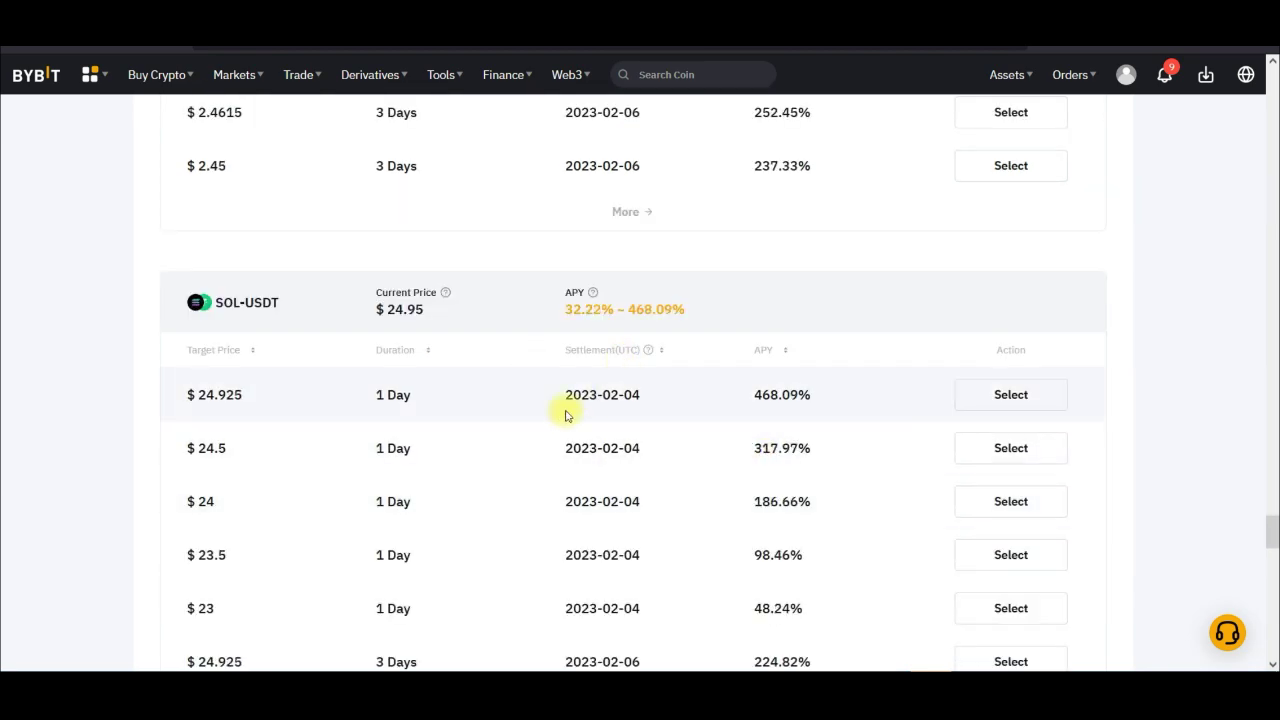
scroll(569, 408, "up", 10)
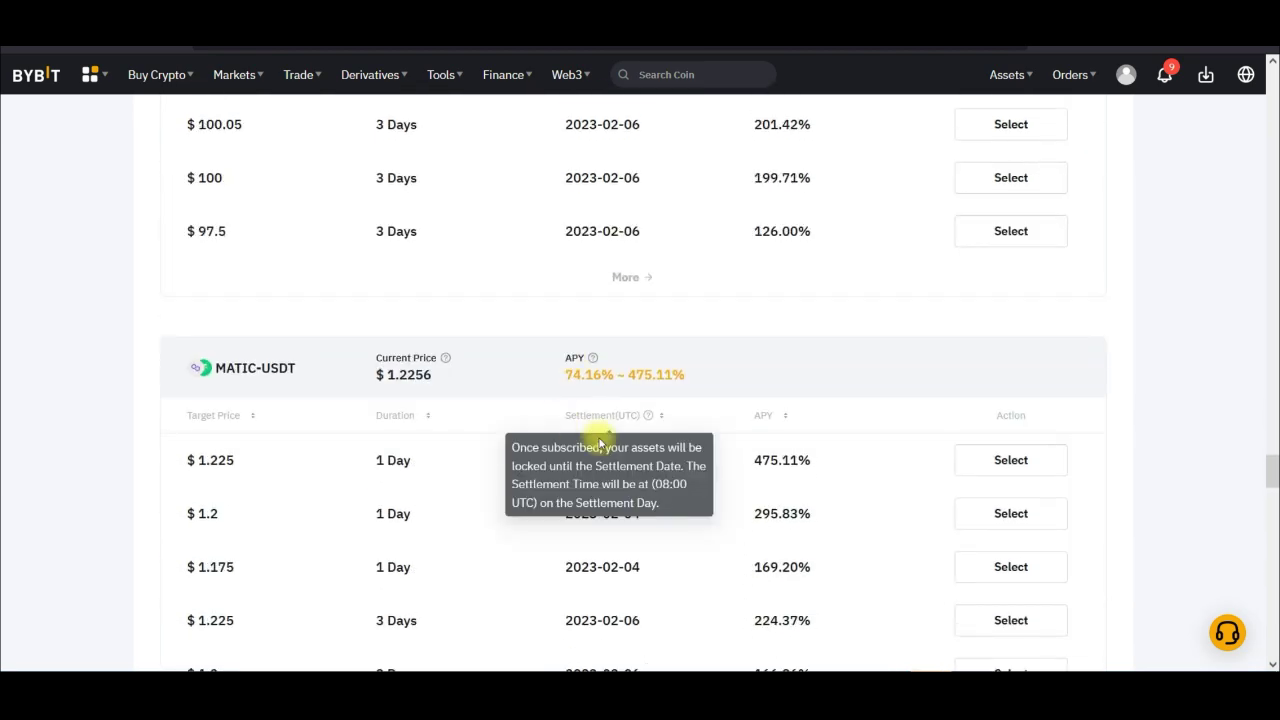
scroll(700, 430, "down", 5)
scroll(620, 474, "down", 3)
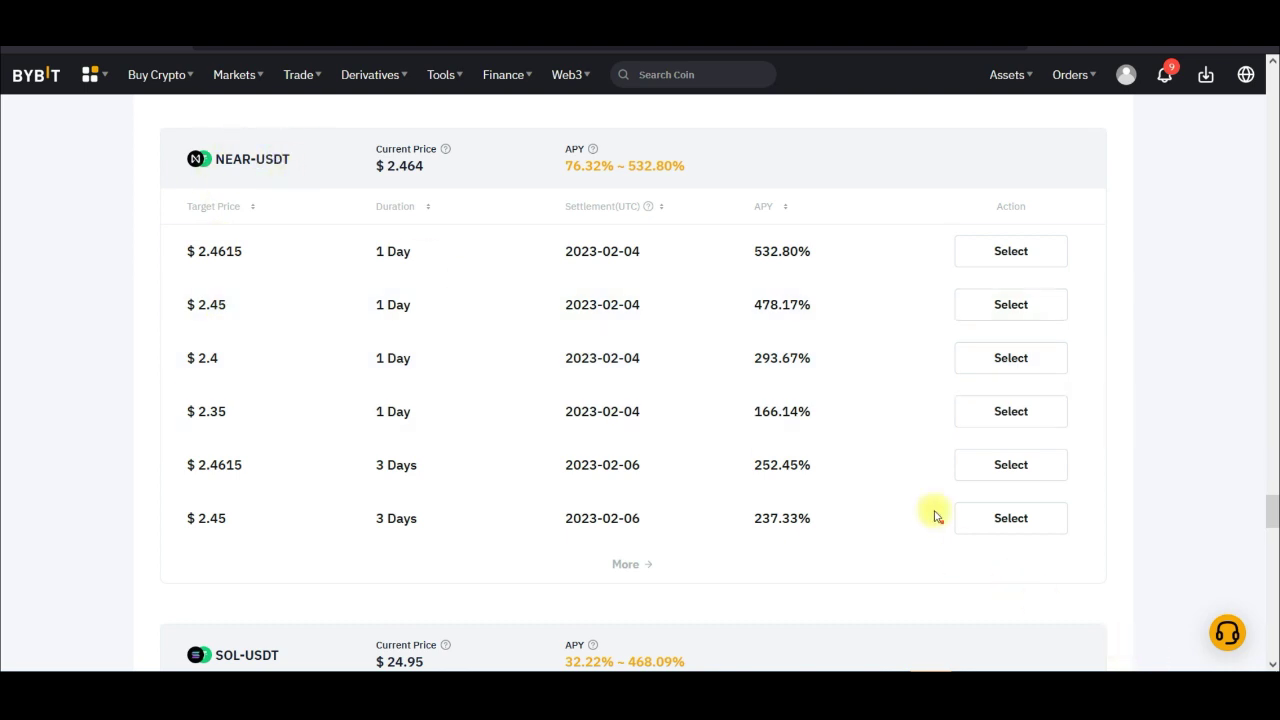
mouse_move(742, 285)
left_mouse_down()
mouse_move(829, 243)
mouse_move(777, 297)
left_mouse_up()
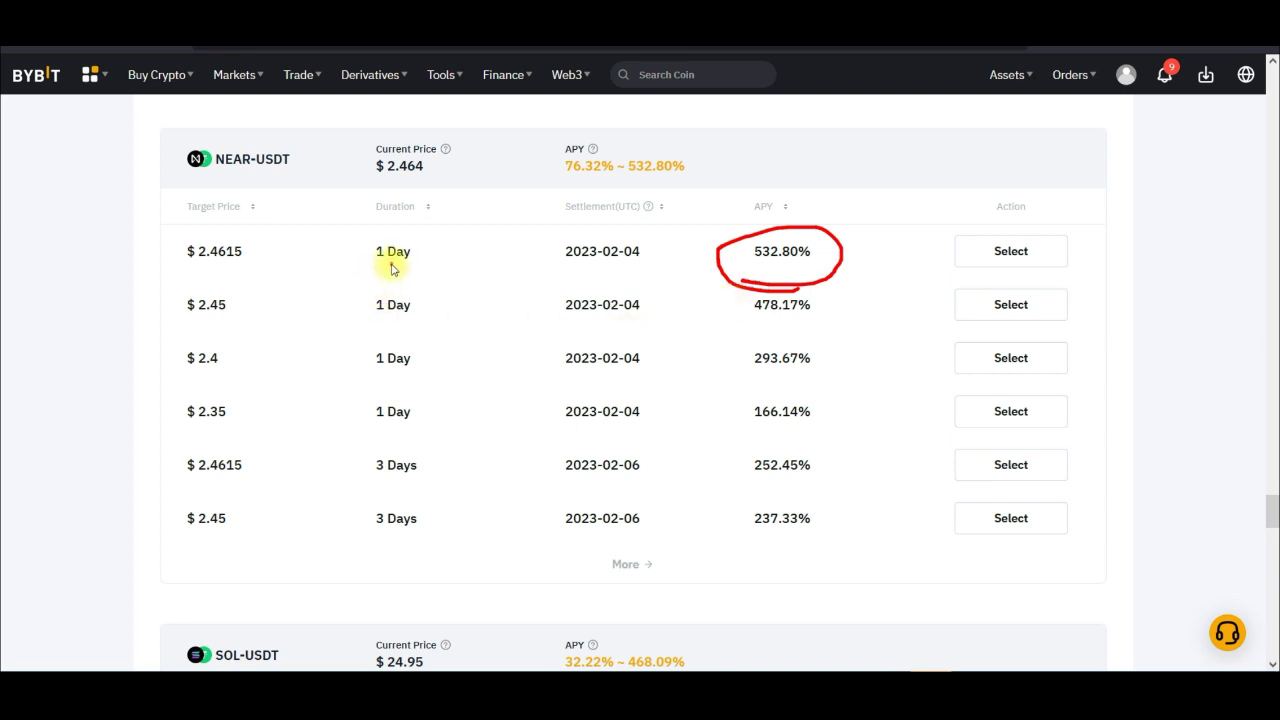
mouse_move(368, 262)
left_mouse_down()
mouse_move(405, 224)
mouse_move(371, 268)
left_mouse_up()
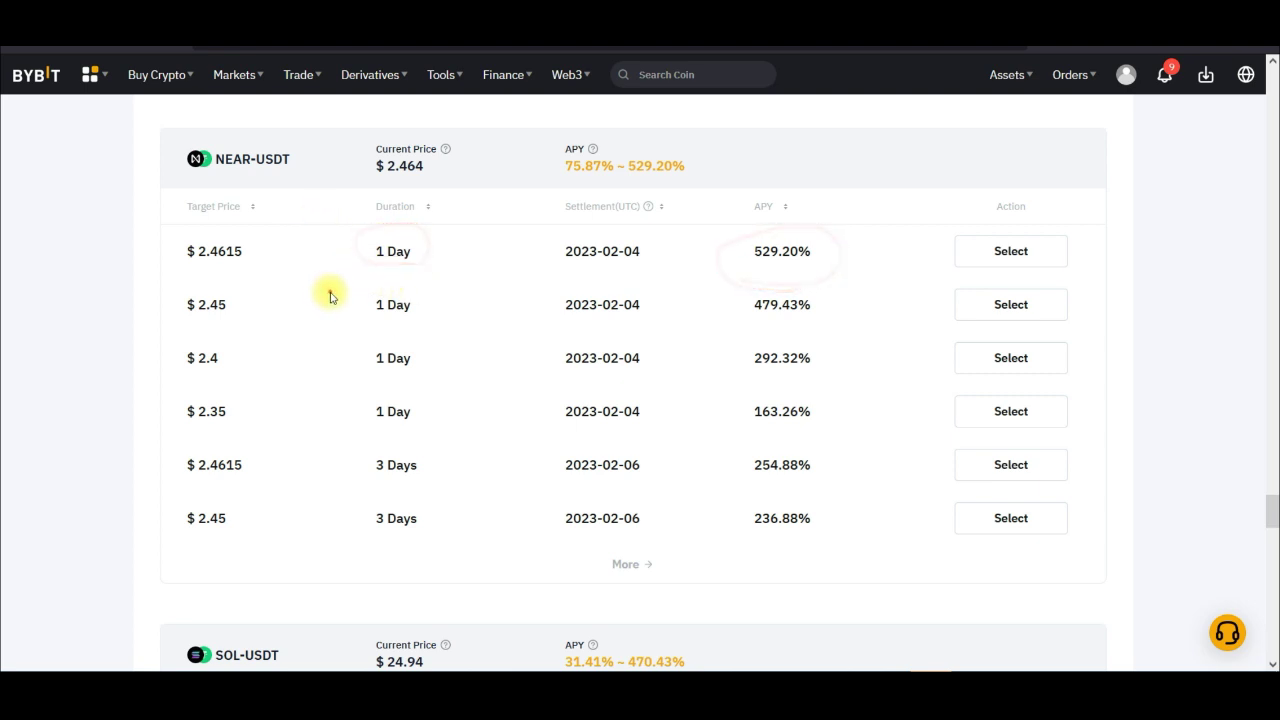
left_click_drag(228, 183, 316, 153)
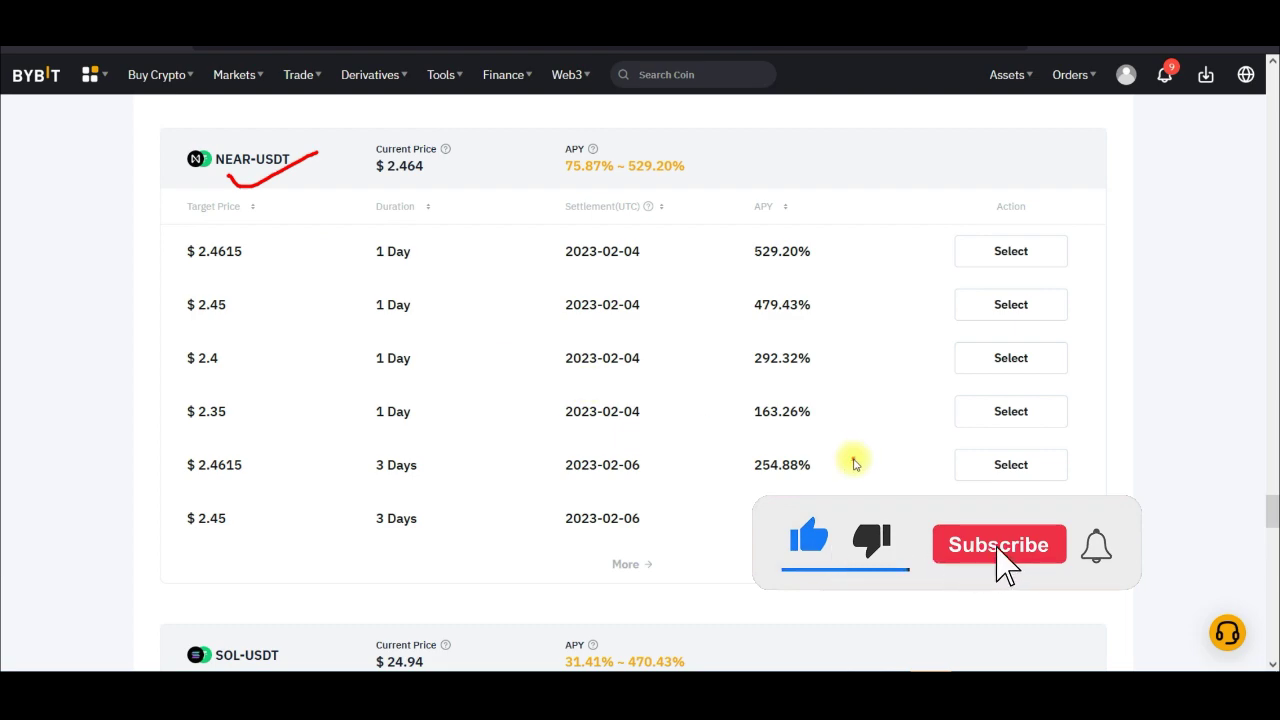
scroll(730, 407, "up", 5)
scroll(730, 407, "up", 20)
scroll(728, 402, "up", 20)
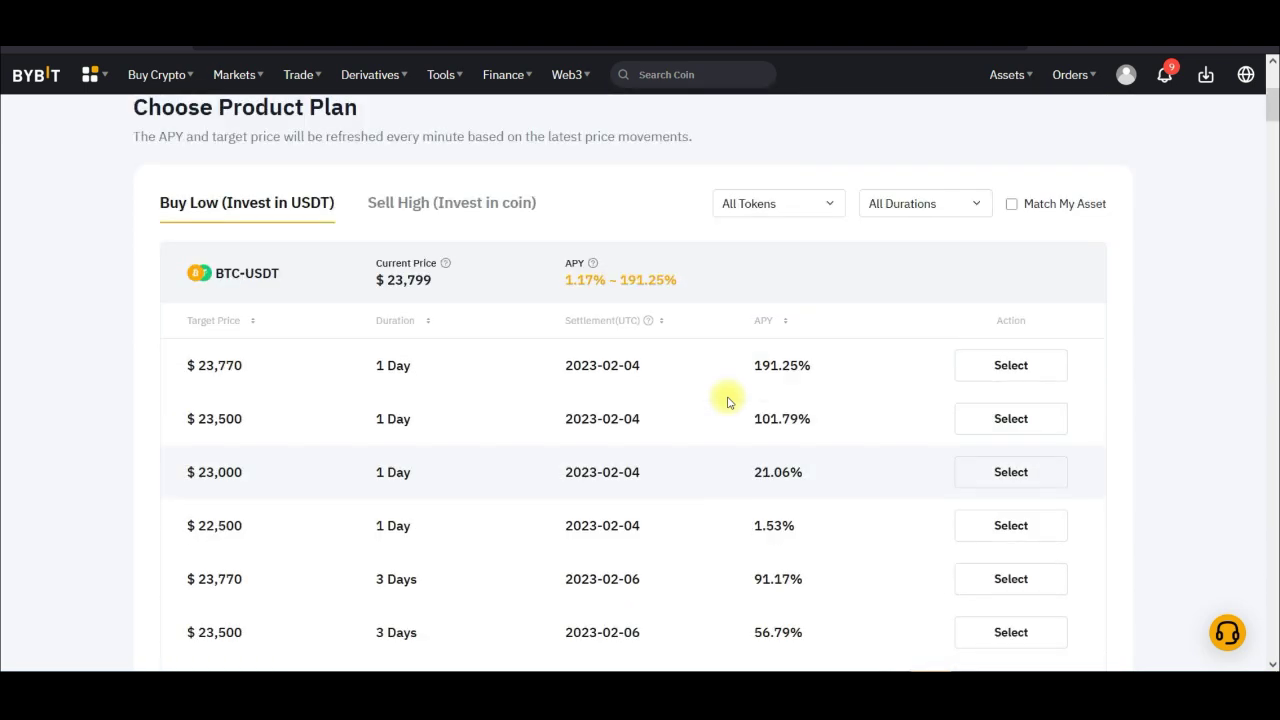
Step: Mark the Buy Low (Invest in USDT) and Sell High (Invest in coin) options
scroll(728, 402, "up", 3)
scroll(674, 414, "down", 2)
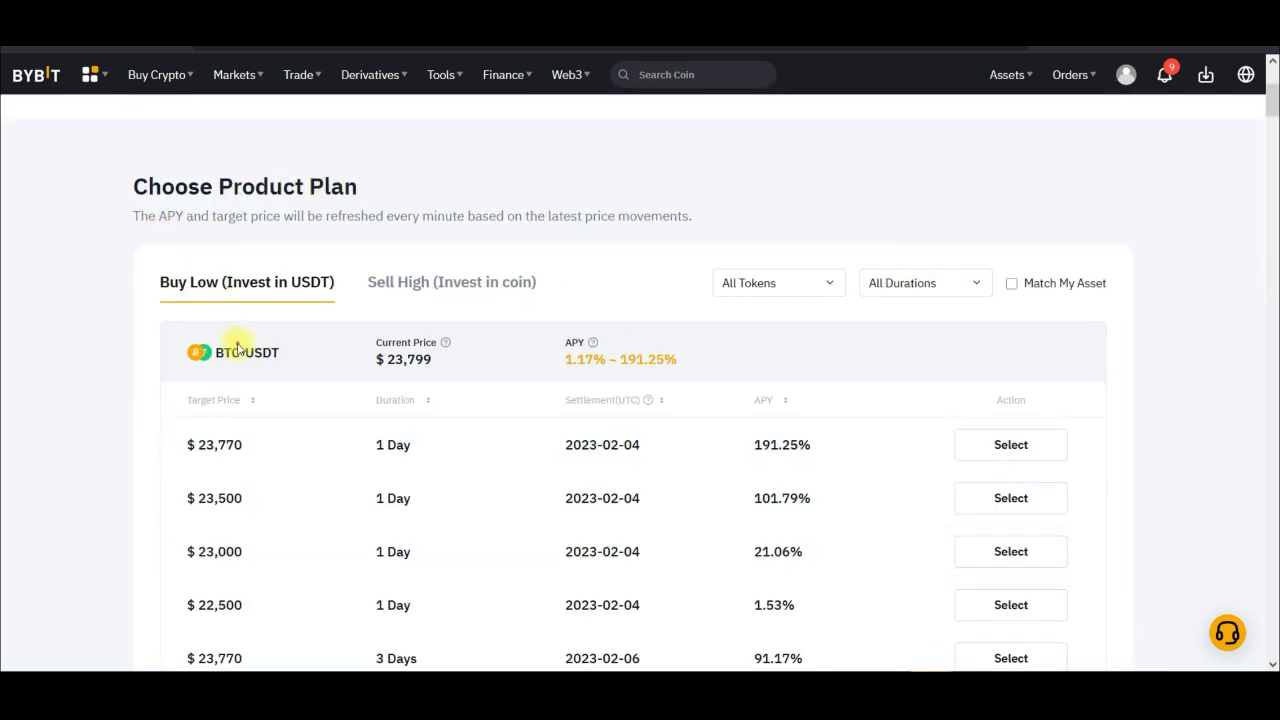
mouse_move(153, 309)
left_mouse_down()
mouse_move(210, 318)
mouse_move(340, 289)
mouse_move(180, 255)
mouse_move(140, 295)
mouse_move(178, 313)
left_mouse_up()
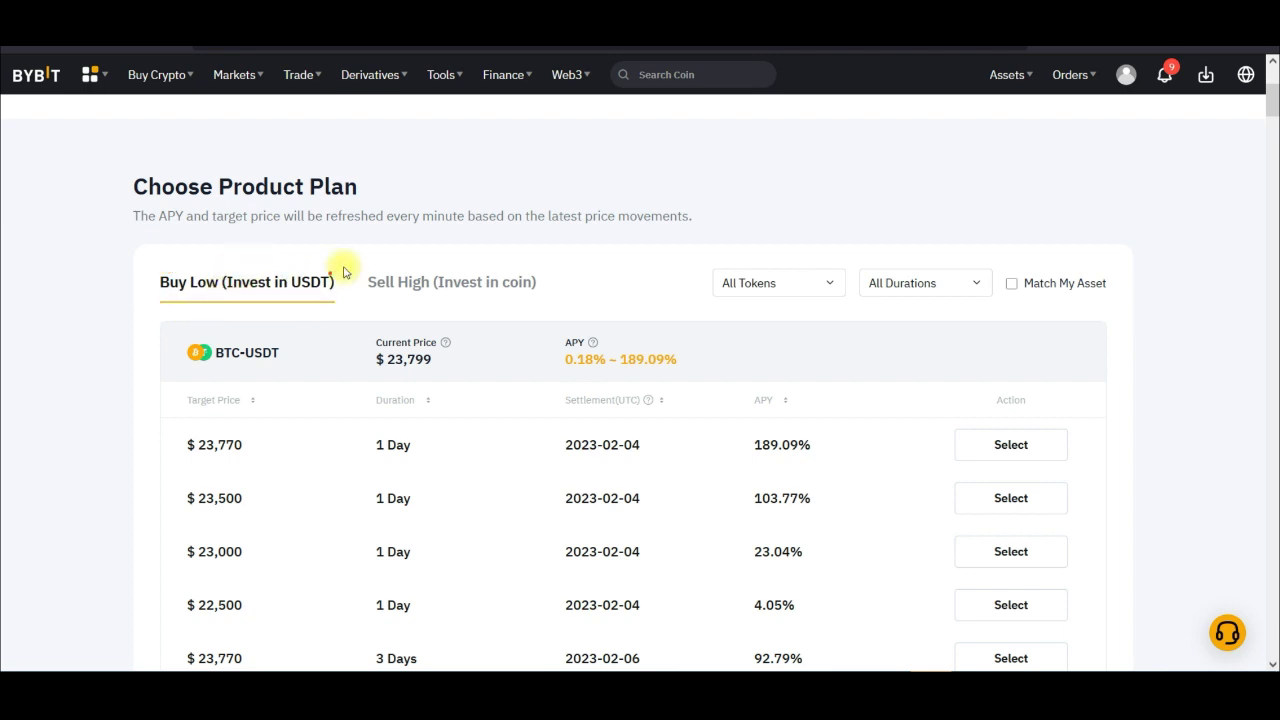
mouse_move(390, 252)
left_mouse_down()
mouse_move(364, 296)
mouse_move(536, 311)
mouse_move(430, 250)
mouse_move(385, 262)
left_mouse_up()
left_click(428, 282)
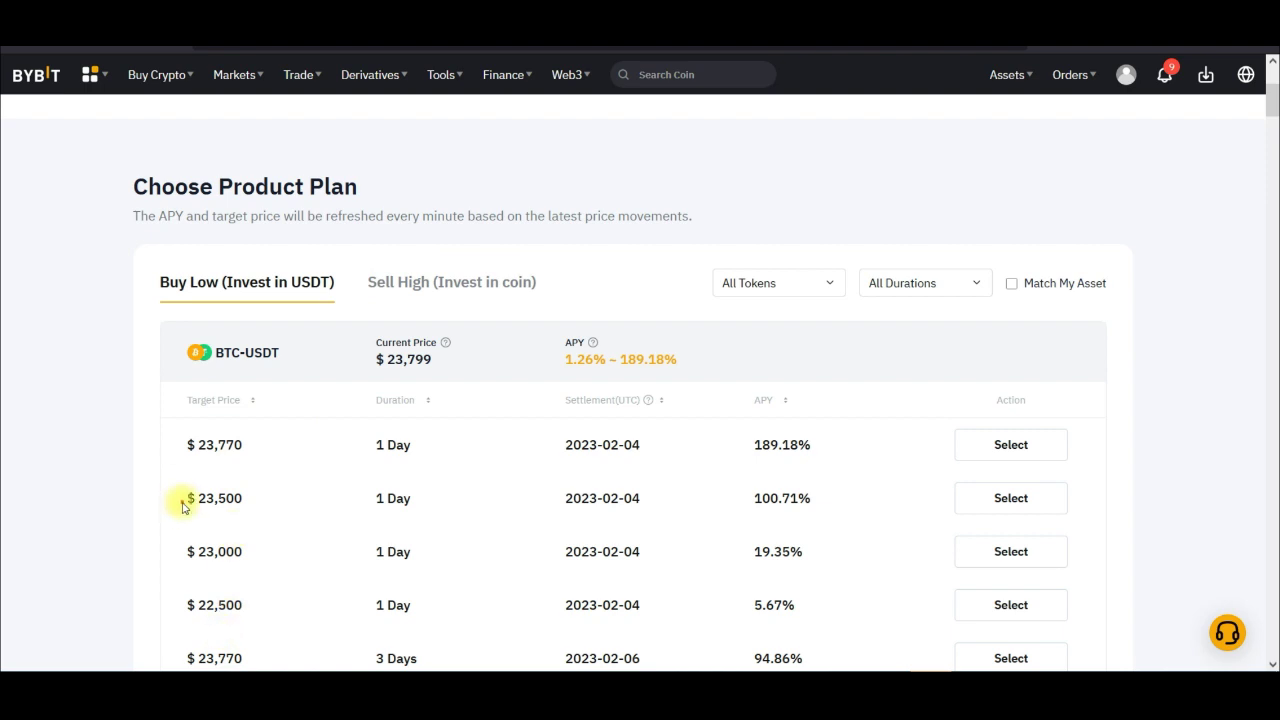
left_click(236, 372)
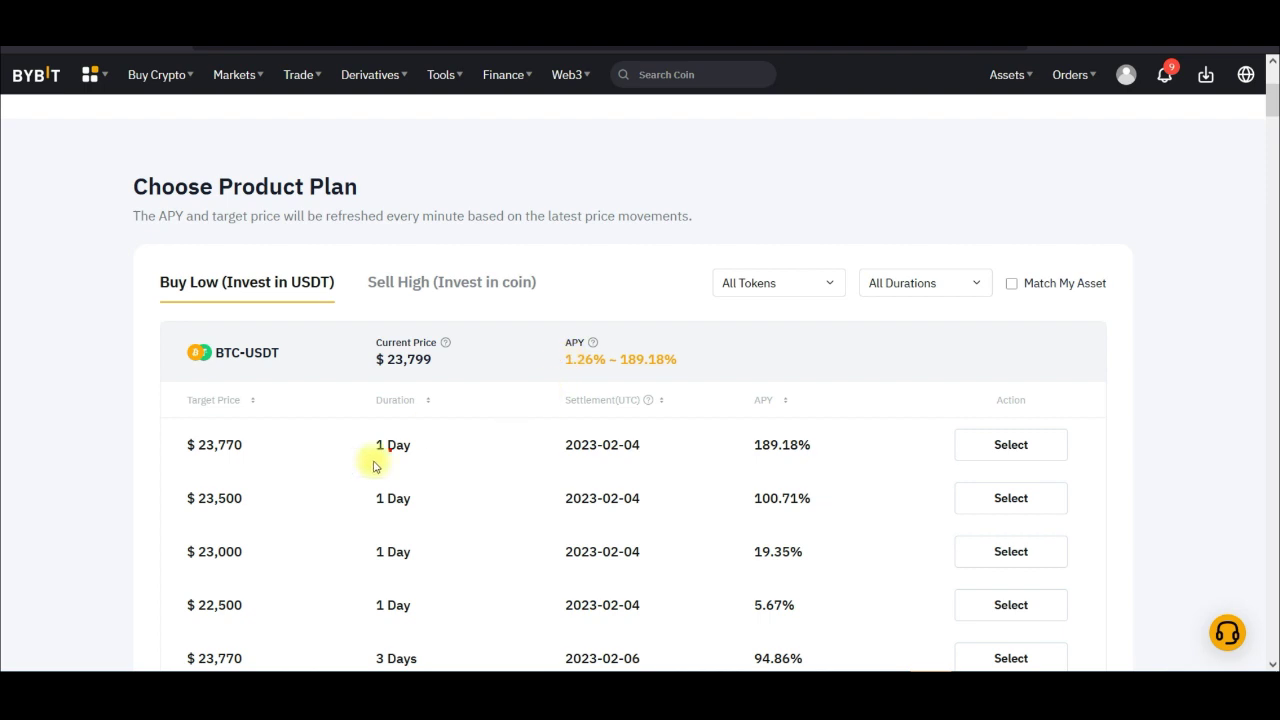
Step: Circle the first BTC plan's $23,775 target, 1 Day duration, 2023-02-04 settlement and APY
mouse_move(194, 465)
left_mouse_down()
mouse_move(214, 418)
mouse_move(200, 468)
left_mouse_up()
mouse_move(372, 465)
left_mouse_down()
mouse_move(449, 436)
mouse_move(370, 462)
left_mouse_up()
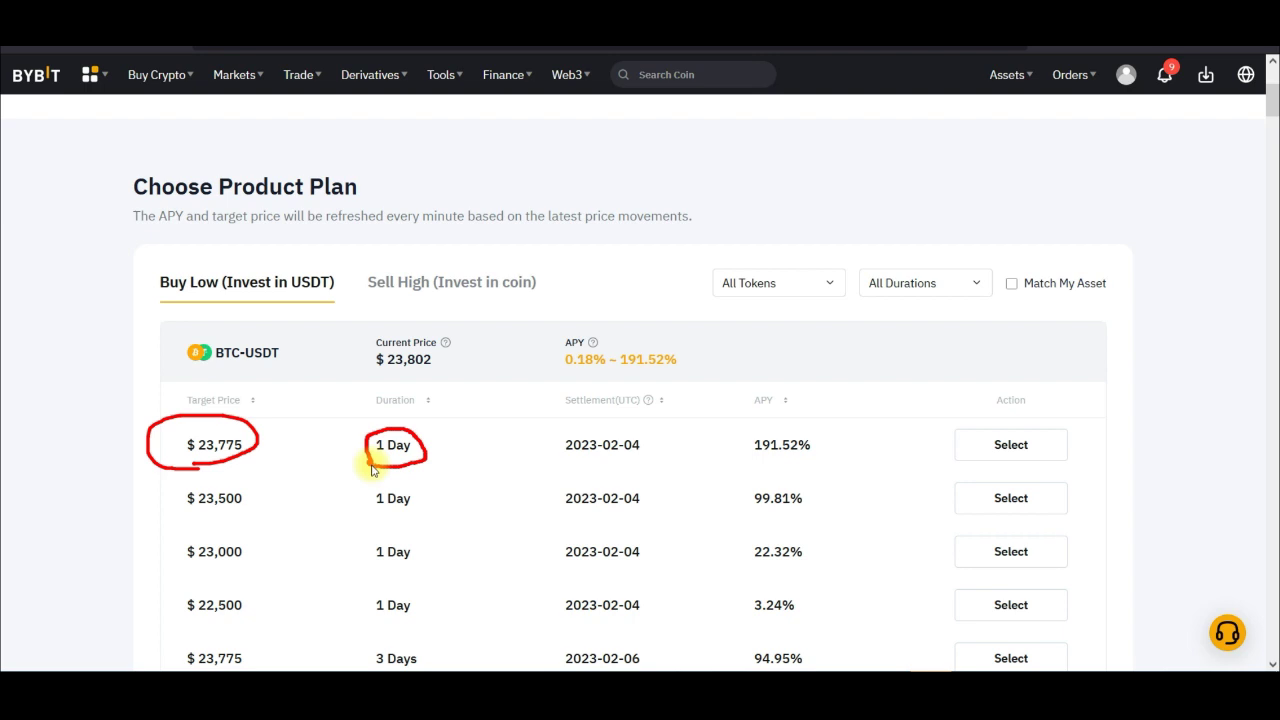
mouse_move(558, 470)
left_mouse_down()
mouse_move(600, 430)
mouse_move(549, 465)
left_mouse_up()
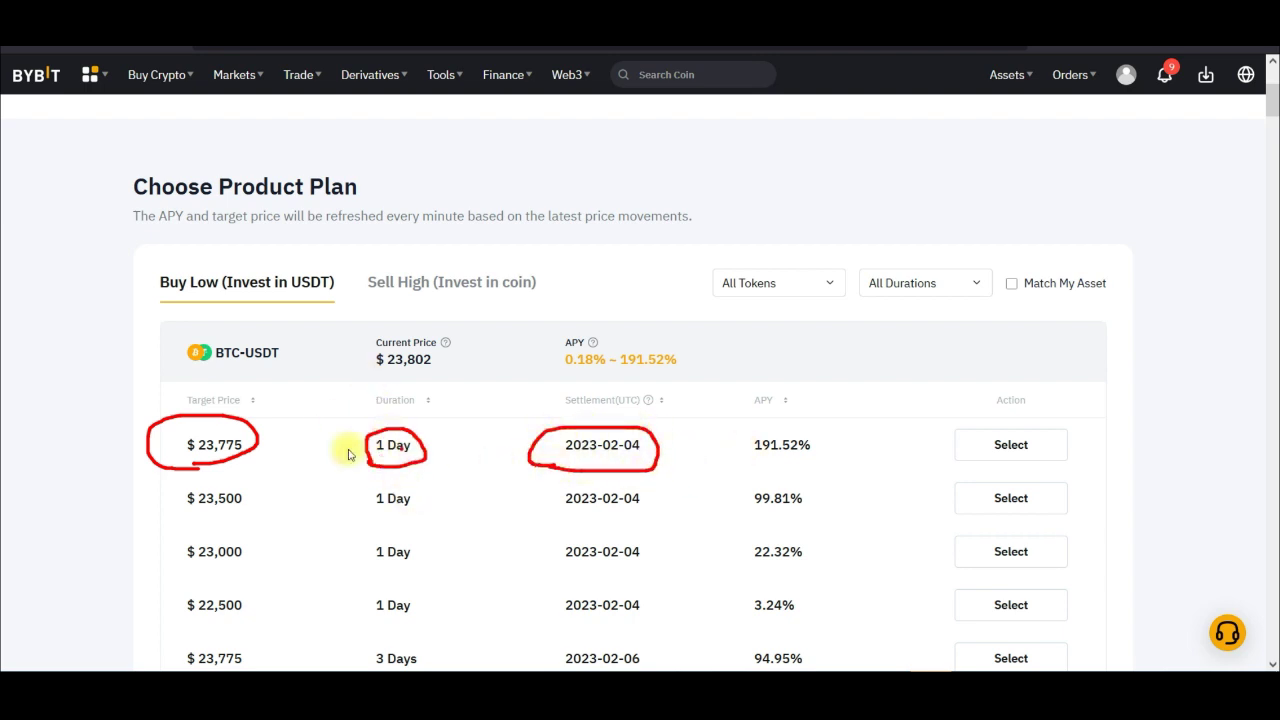
mouse_move(750, 460)
left_mouse_down()
mouse_move(805, 472)
mouse_move(770, 428)
mouse_move(743, 460)
left_mouse_up()
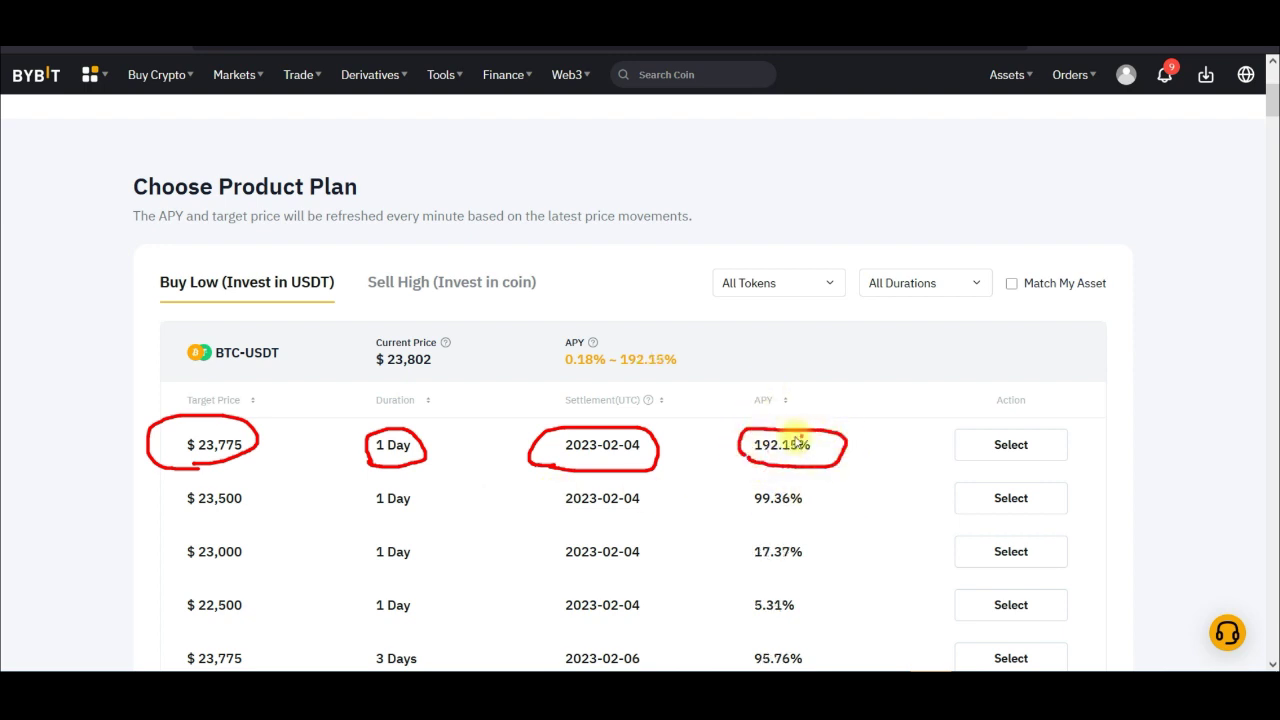
left_click(366, 371)
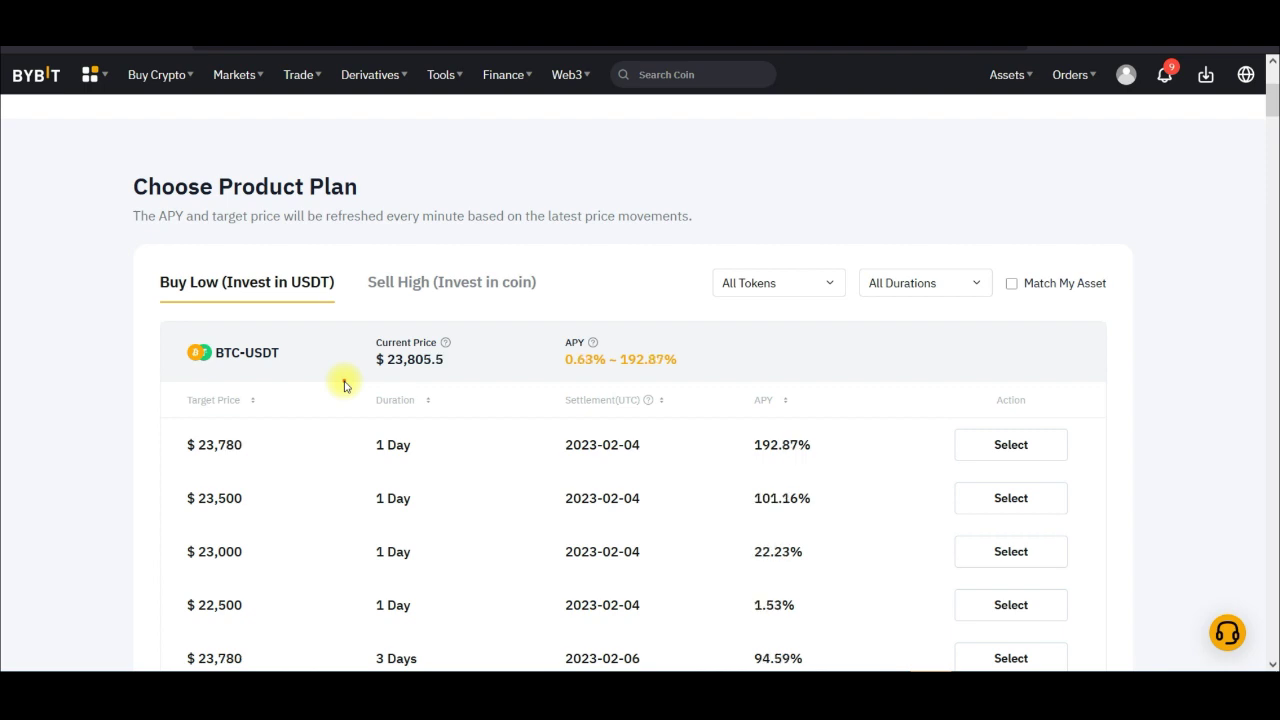
mouse_move(381, 385)
left_mouse_down()
mouse_move(458, 372)
mouse_move(383, 325)
left_mouse_up()
left_click_drag(408, 386, 503, 323)
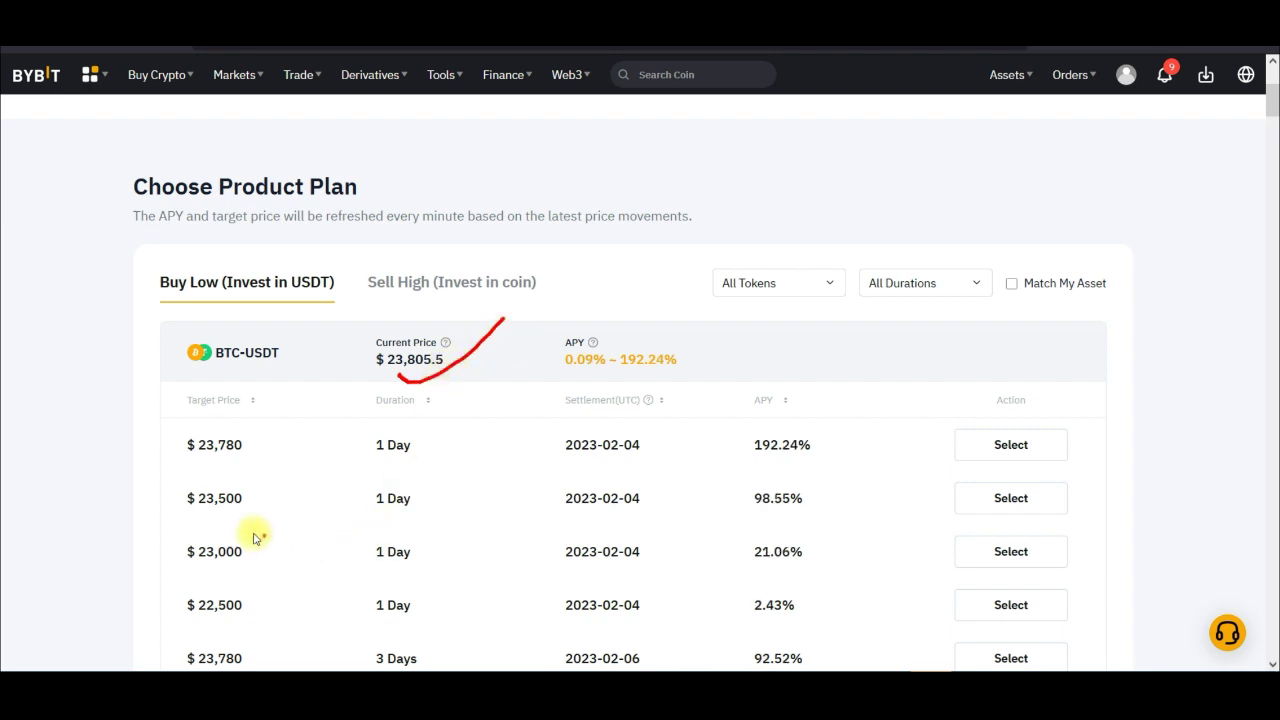
mouse_move(190, 520)
left_mouse_down()
mouse_move(166, 480)
mouse_move(163, 503)
left_mouse_up()
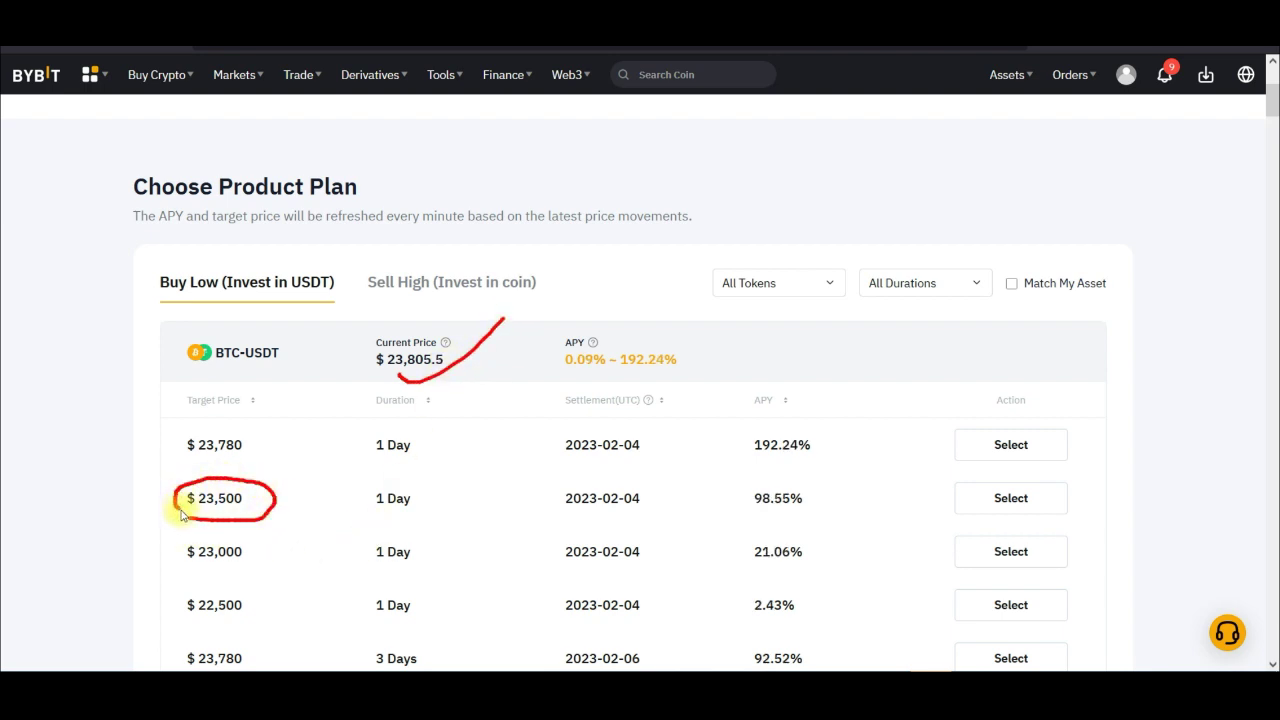
mouse_move(367, 518)
left_mouse_down()
mouse_move(428, 490)
mouse_move(367, 510)
left_mouse_up()
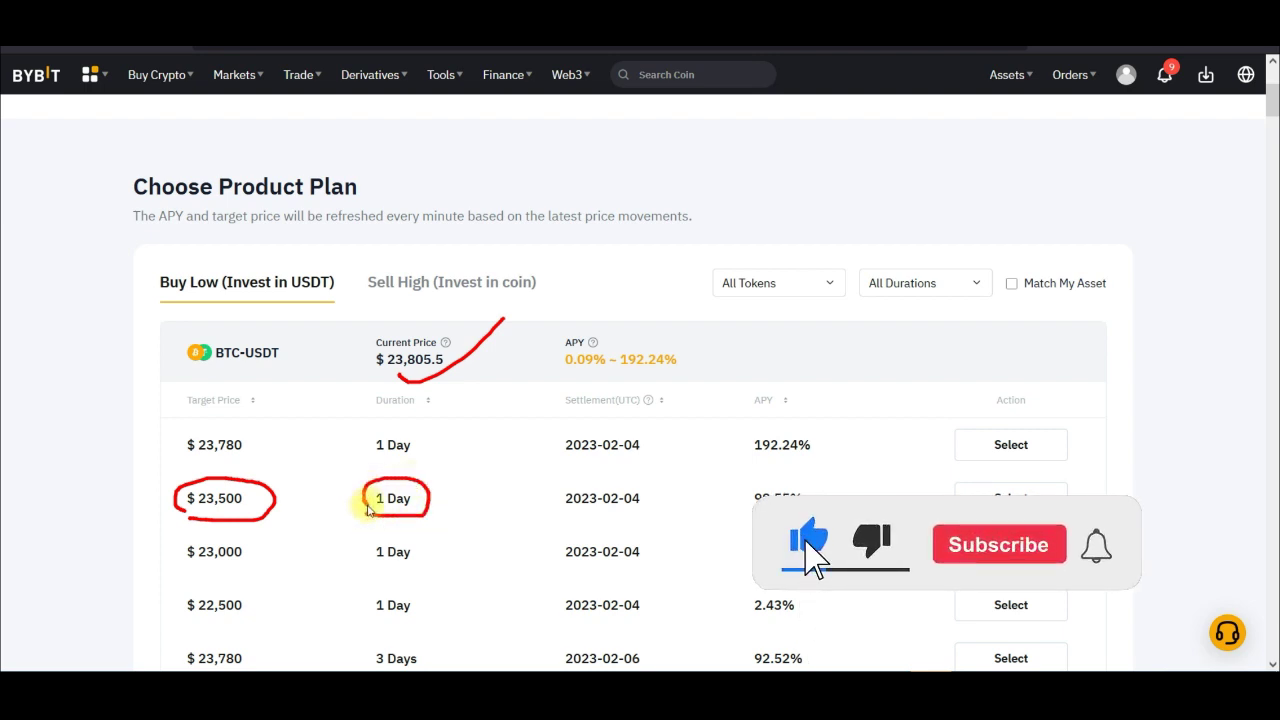
left_click_drag(430, 375, 497, 358)
left_click_drag(222, 517, 262, 509)
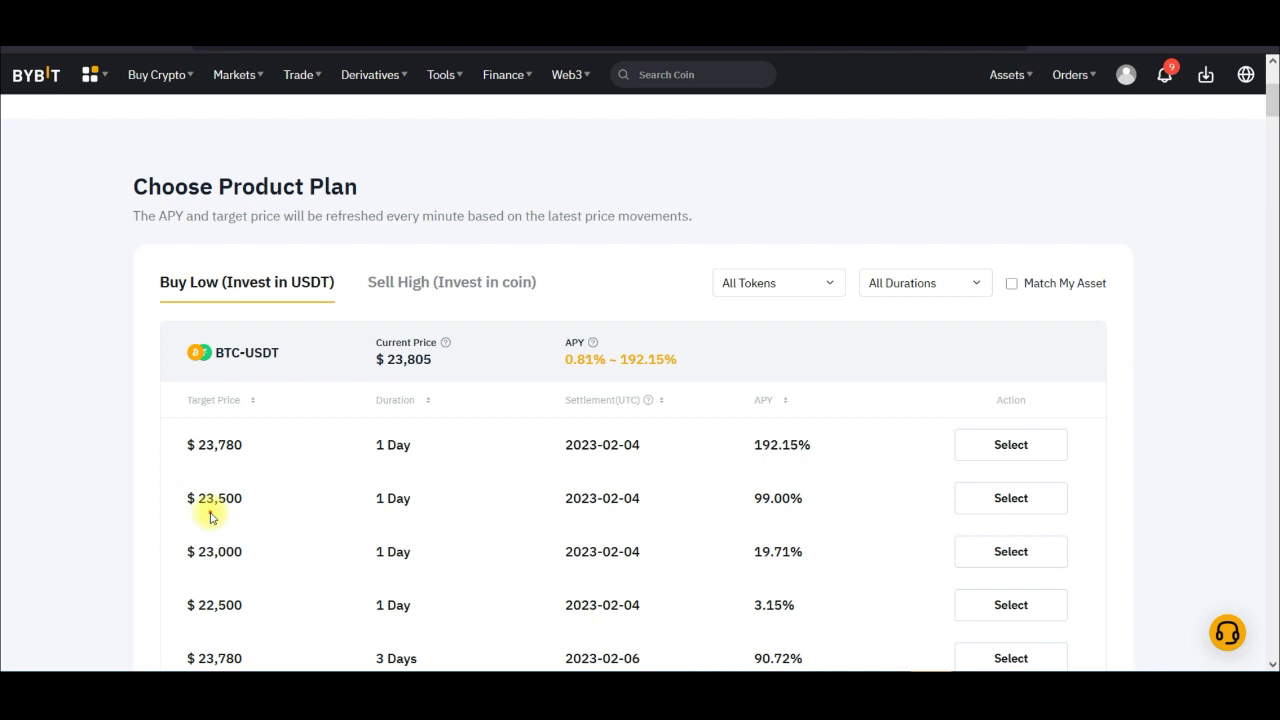
mouse_move(757, 520)
left_mouse_down()
mouse_move(814, 491)
mouse_move(742, 508)
left_mouse_up()
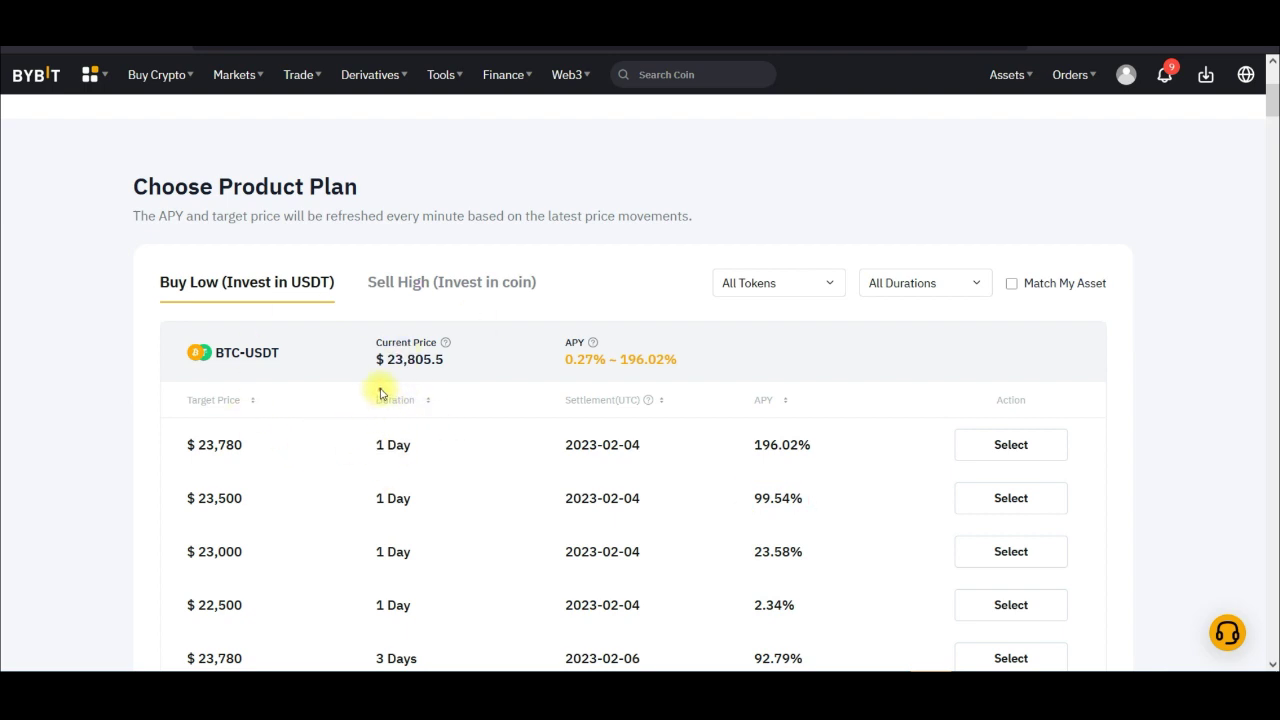
left_click_drag(474, 370, 379, 326)
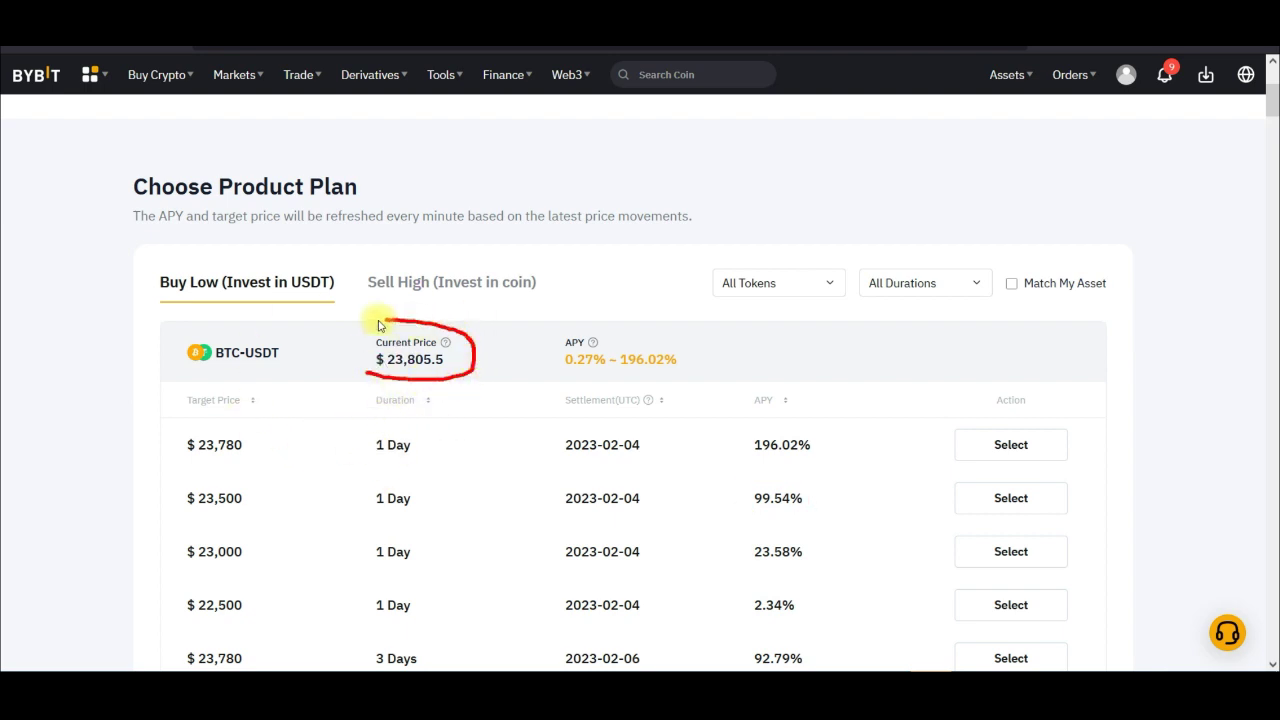
mouse_move(205, 474)
left_mouse_down()
mouse_move(272, 506)
mouse_move(162, 483)
left_mouse_up()
mouse_move(426, 478)
left_mouse_down()
mouse_move(380, 474)
mouse_move(425, 520)
left_mouse_up()
mouse_move(572, 516)
left_mouse_down()
mouse_move(654, 500)
mouse_move(546, 514)
mouse_move(578, 522)
left_mouse_up()
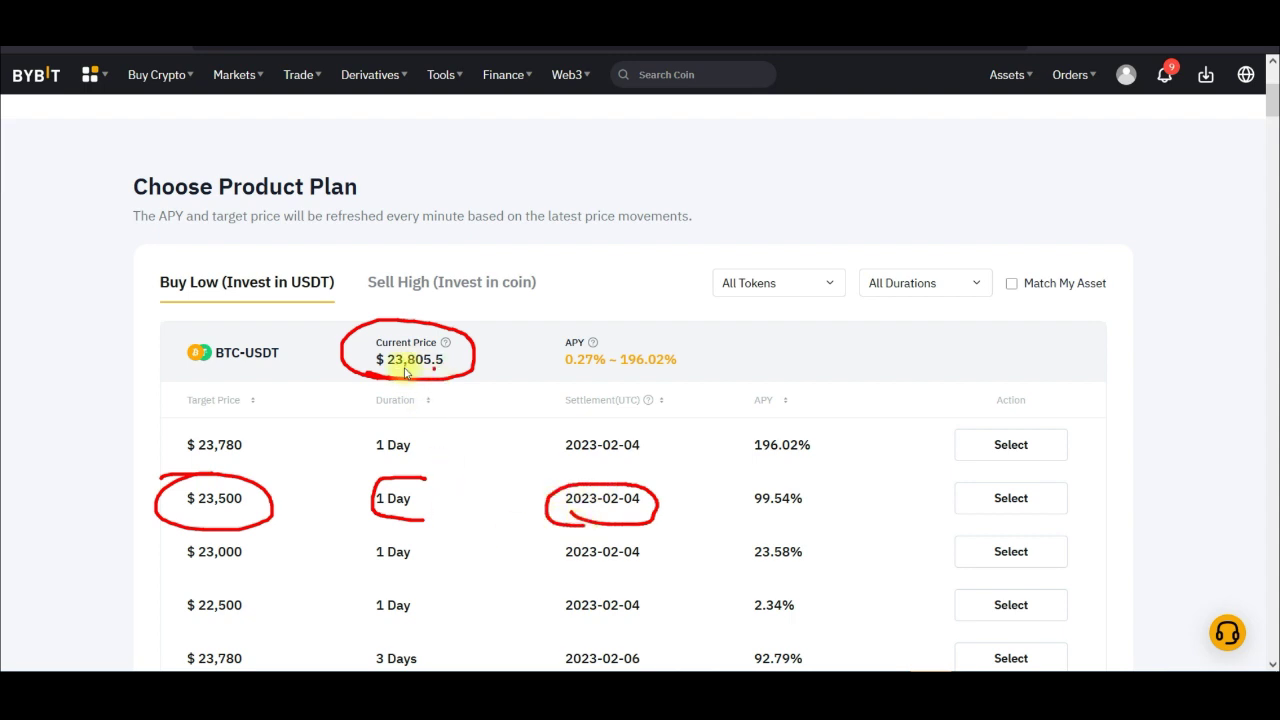
mouse_move(809, 480)
left_mouse_down()
mouse_move(737, 506)
mouse_move(793, 488)
left_mouse_up()
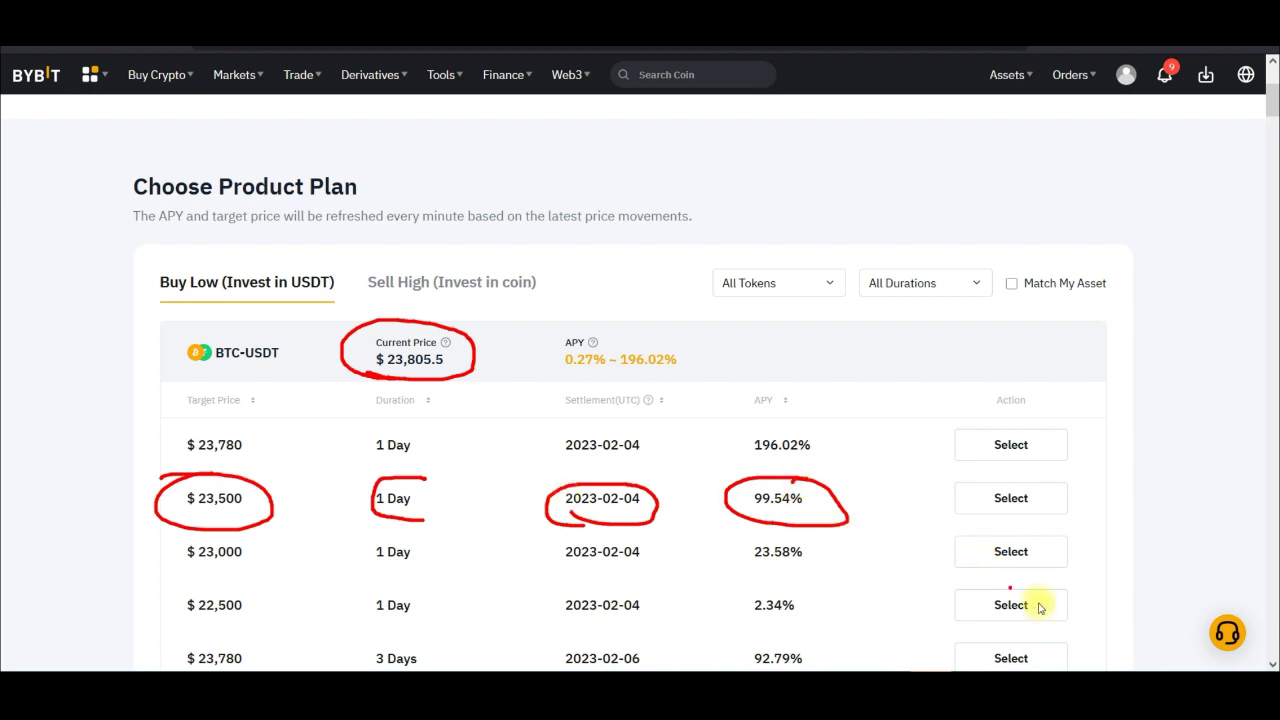
right_click(1139, 660)
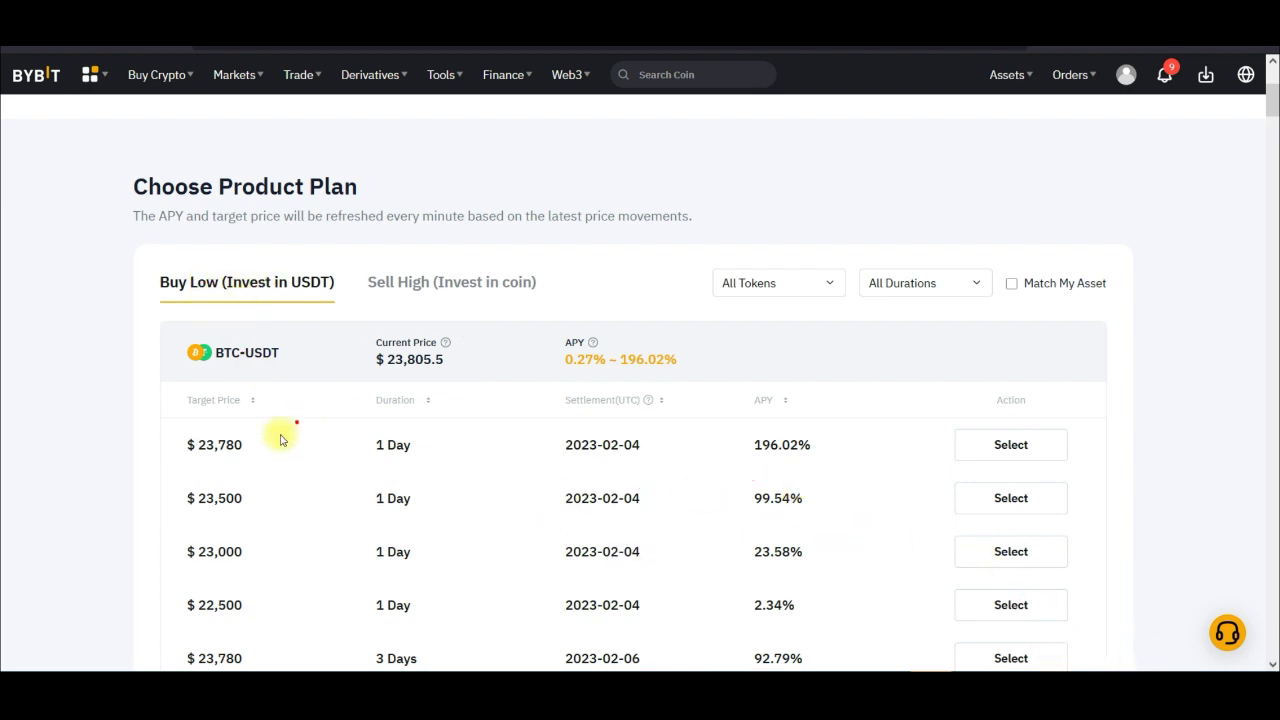
left_click_drag(222, 472, 295, 435)
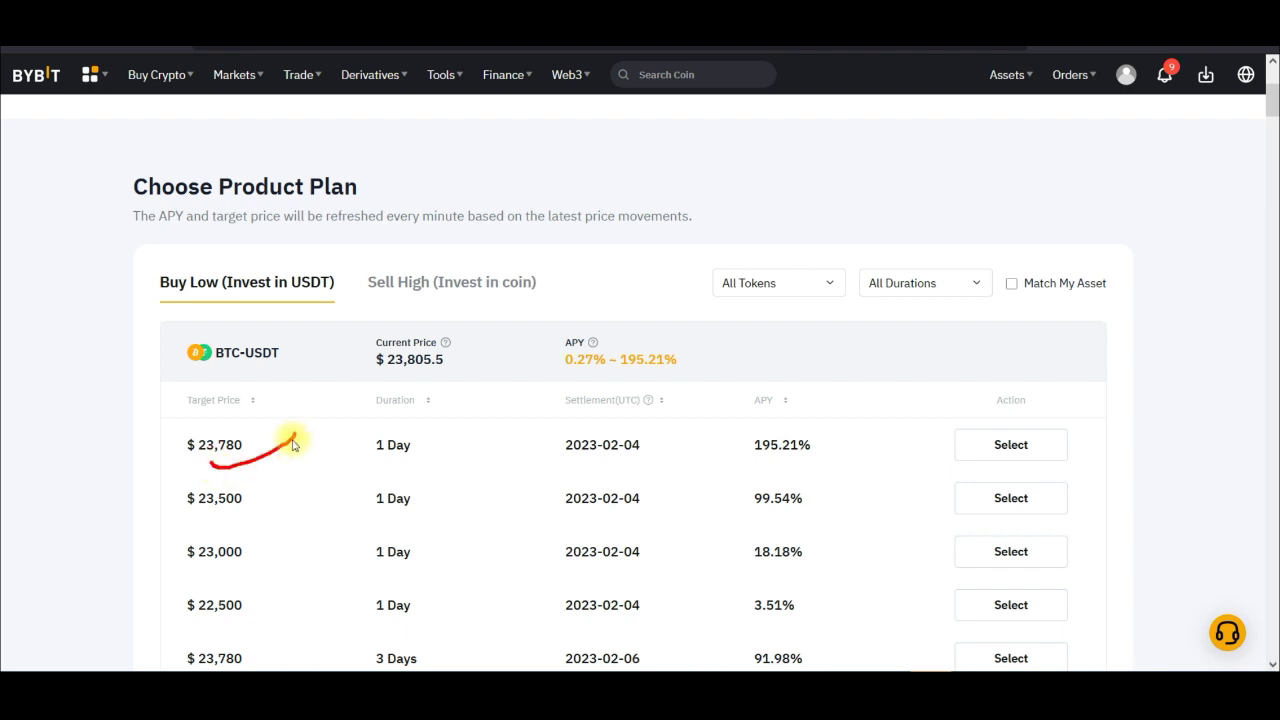
mouse_move(561, 470)
left_mouse_down()
mouse_move(608, 470)
mouse_move(635, 428)
mouse_move(565, 450)
mouse_move(568, 466)
left_mouse_up()
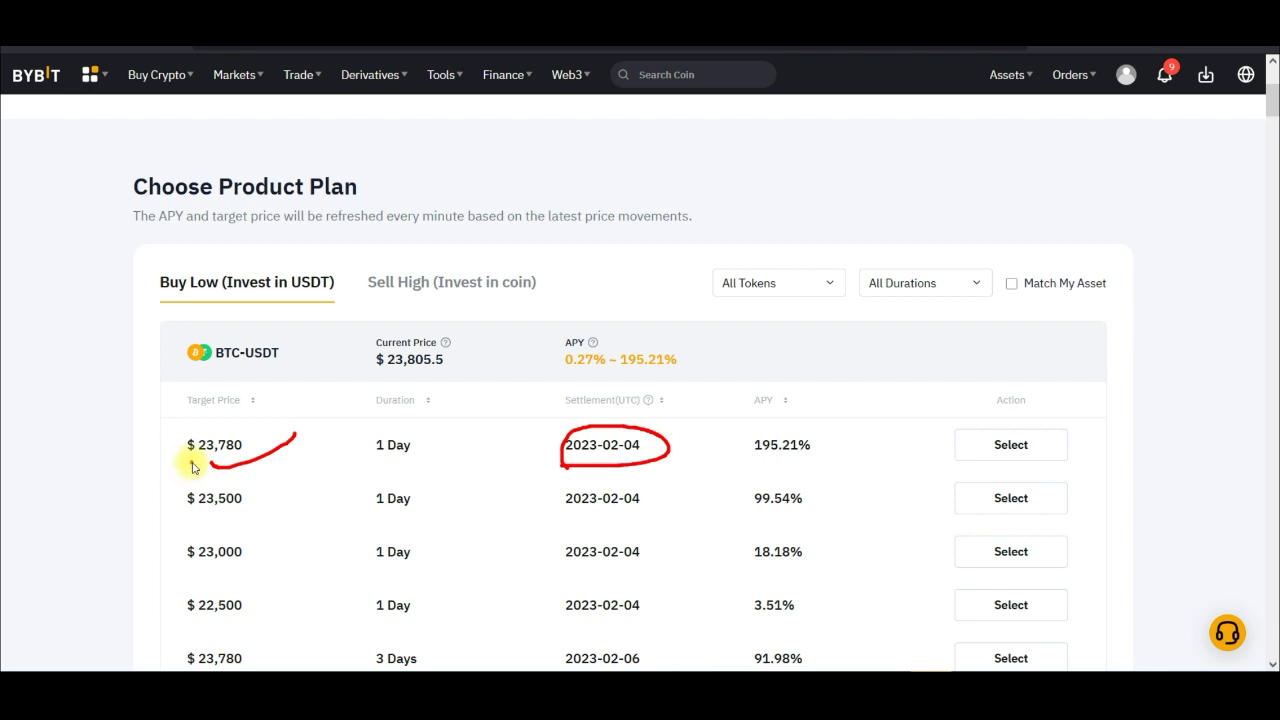
left_click_drag(219, 473, 285, 455)
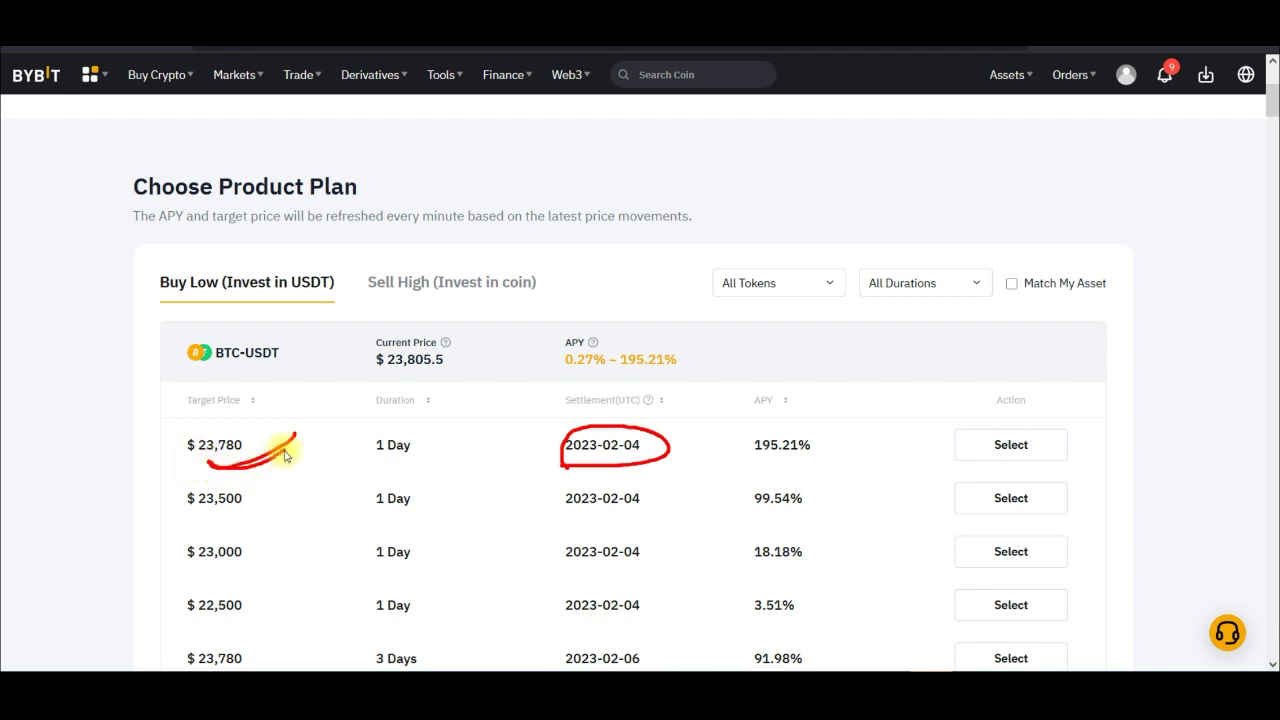
left_click_drag(368, 380, 472, 387)
mouse_move(200, 468)
left_mouse_down()
mouse_move(251, 449)
mouse_move(158, 432)
mouse_move(207, 478)
left_mouse_up()
mouse_move(385, 472)
left_mouse_down()
mouse_move(432, 460)
mouse_move(382, 485)
left_mouse_up()
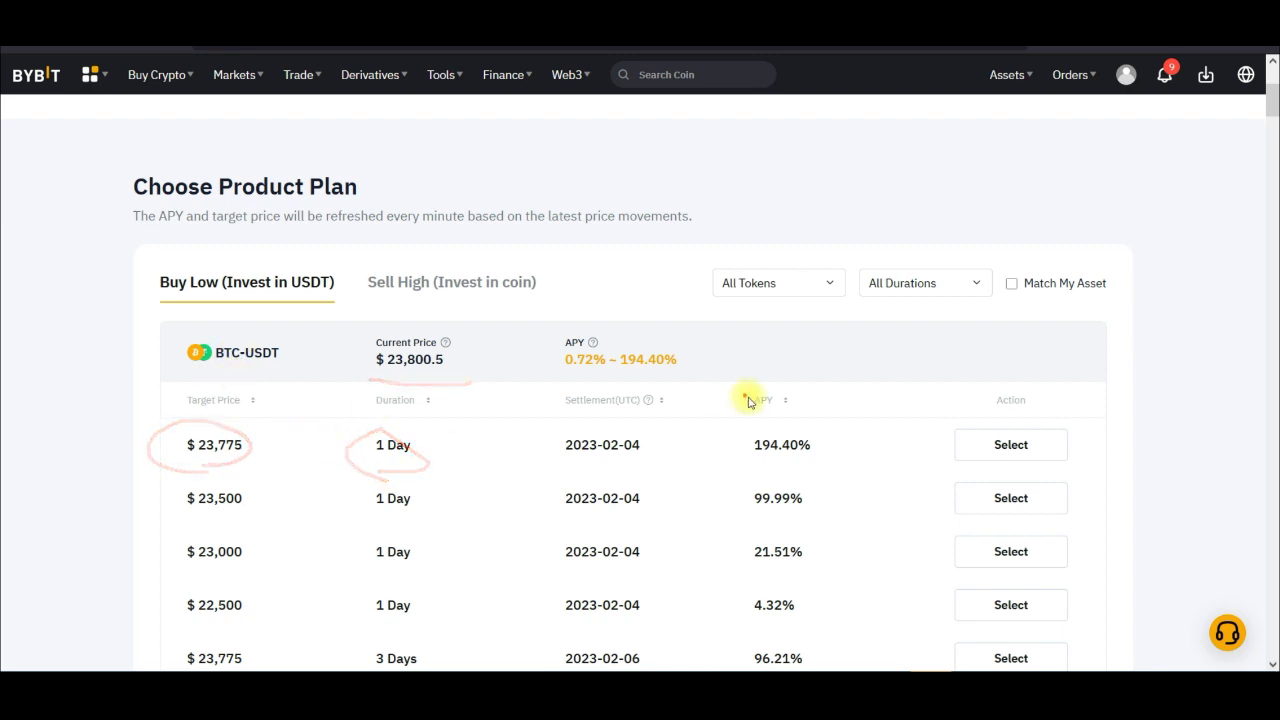
mouse_move(760, 466)
left_mouse_down()
mouse_move(755, 420)
mouse_move(785, 473)
left_mouse_up()
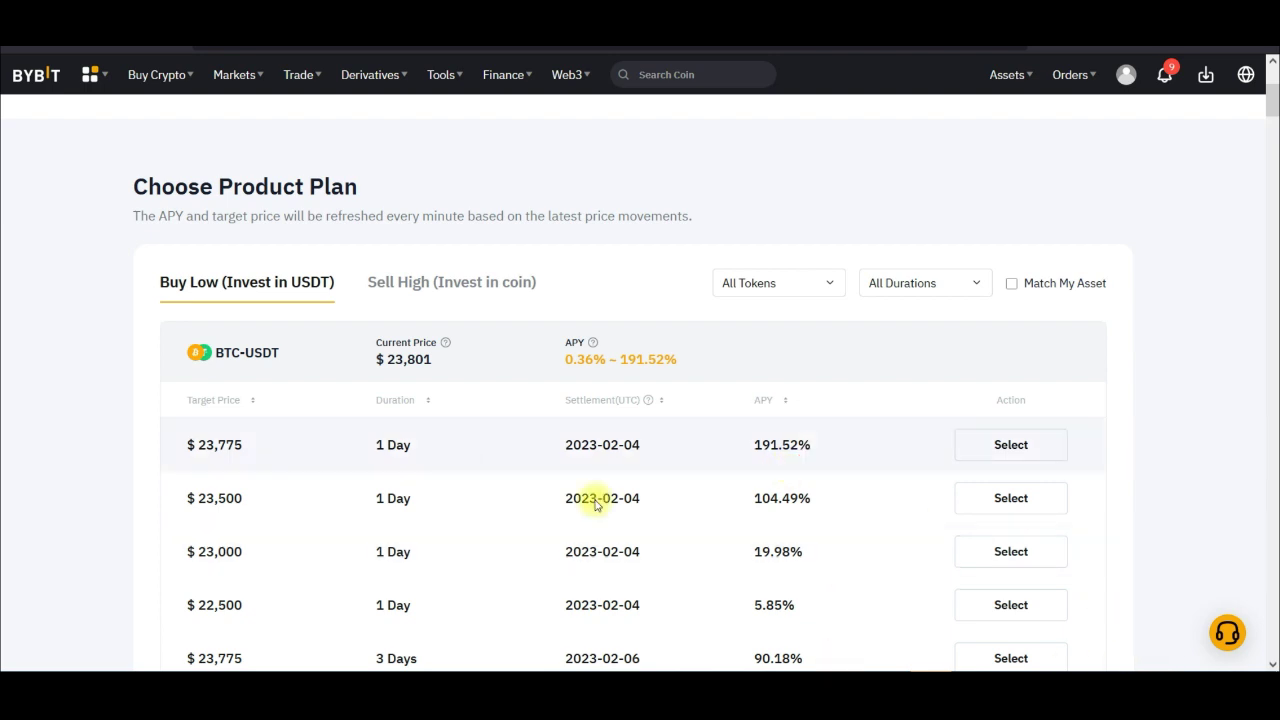
Step: Scroll past the ETH, BIT, ADA, APT, AVAX, DOGE and FITFI tables to the GMT-USDT plans
scroll(785, 538, "down", 4)
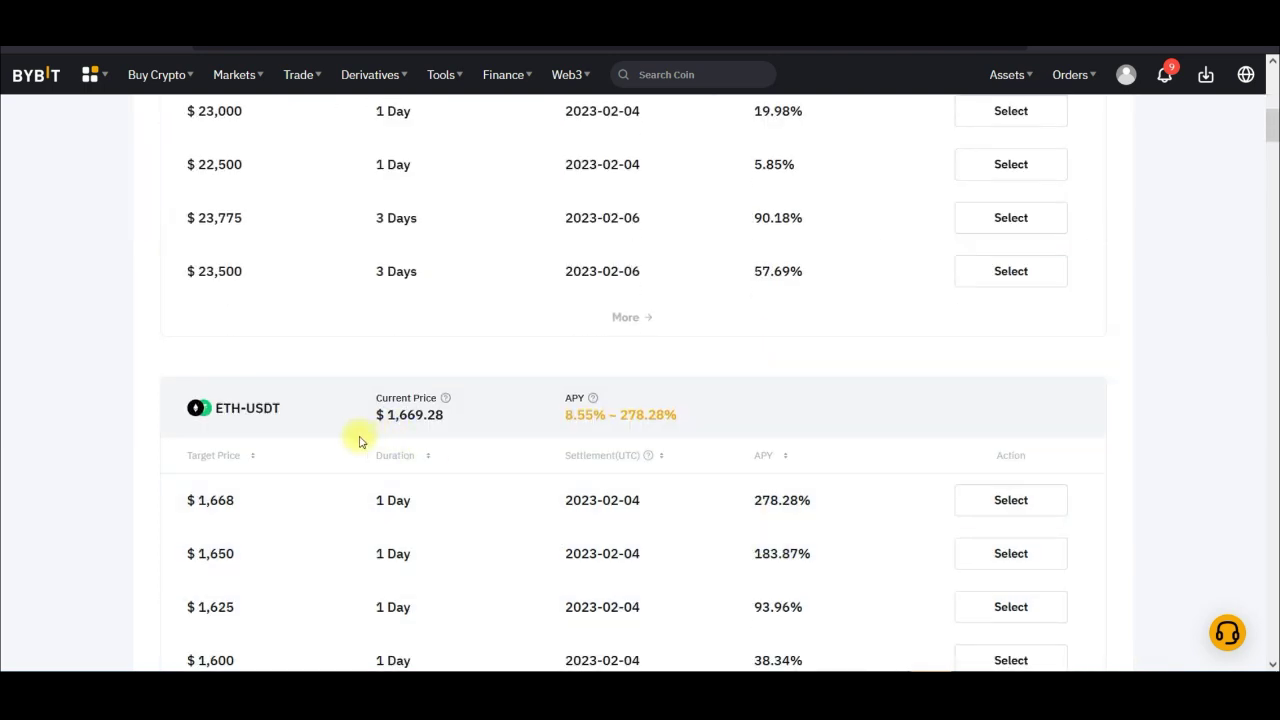
scroll(357, 434, "down", 2)
scroll(450, 400, "down", 3)
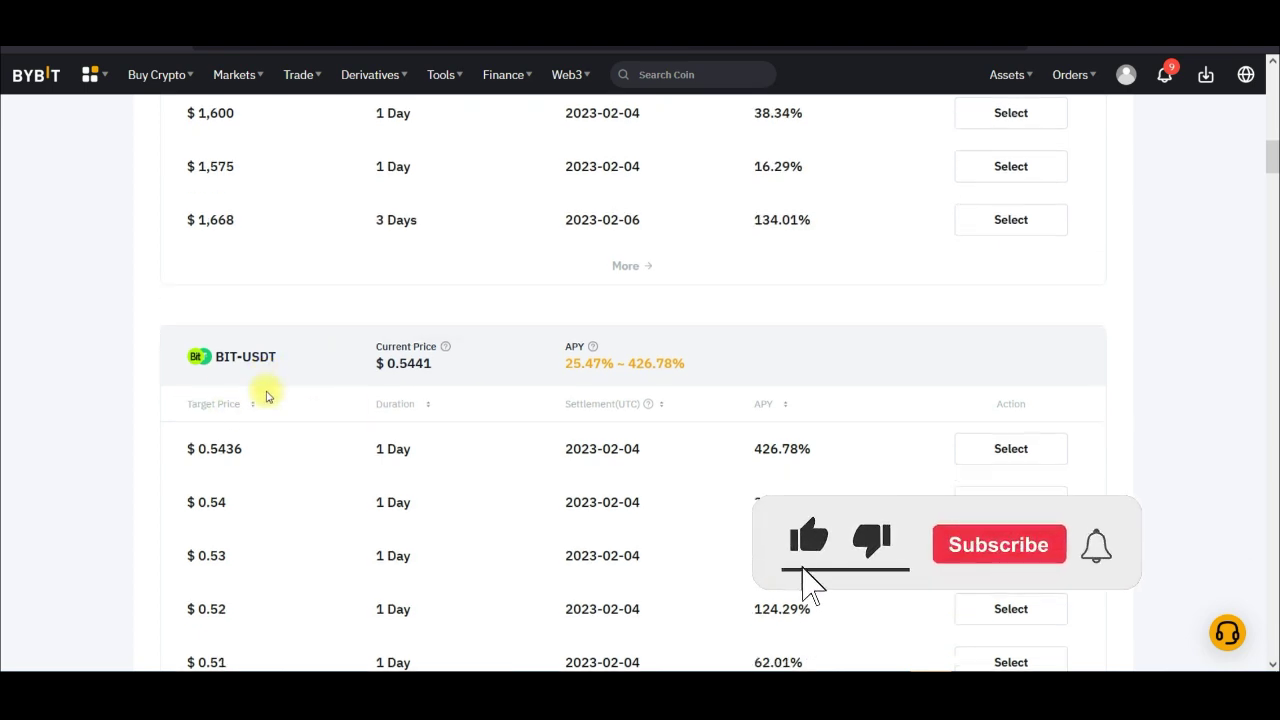
scroll(267, 393, "down", 1)
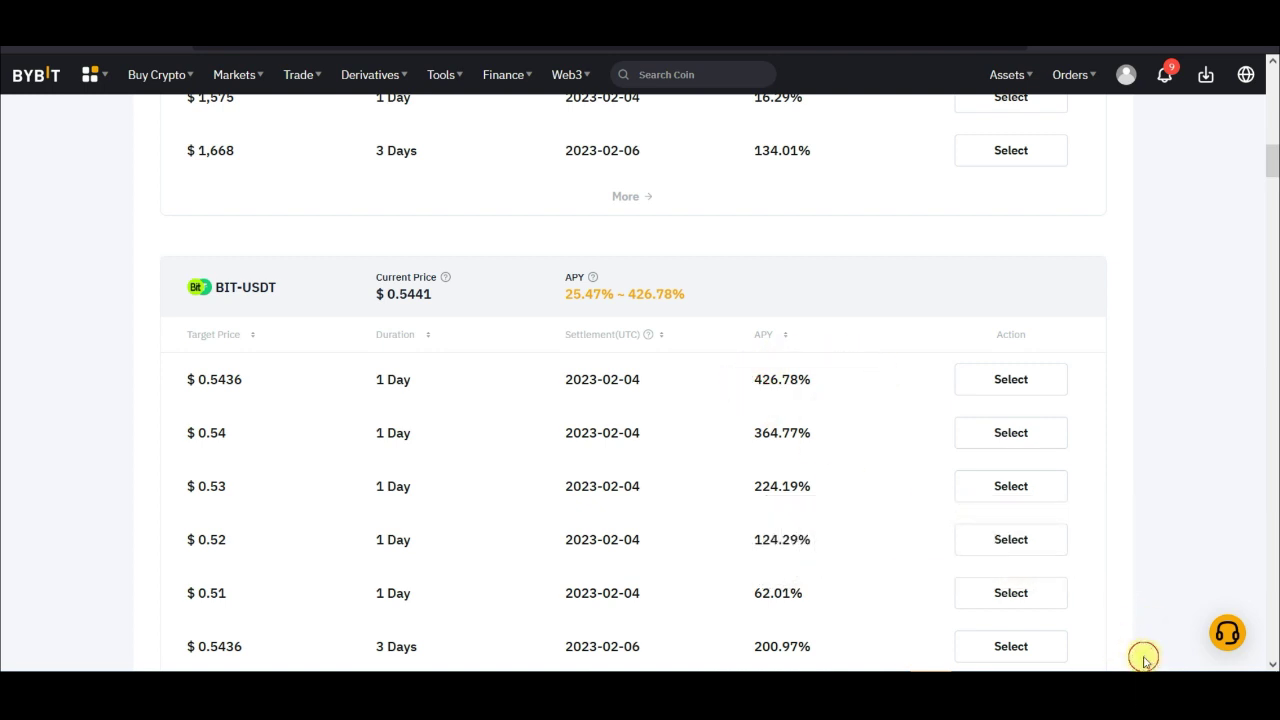
scroll(465, 465, "down", 5)
scroll(465, 465, "down", 1)
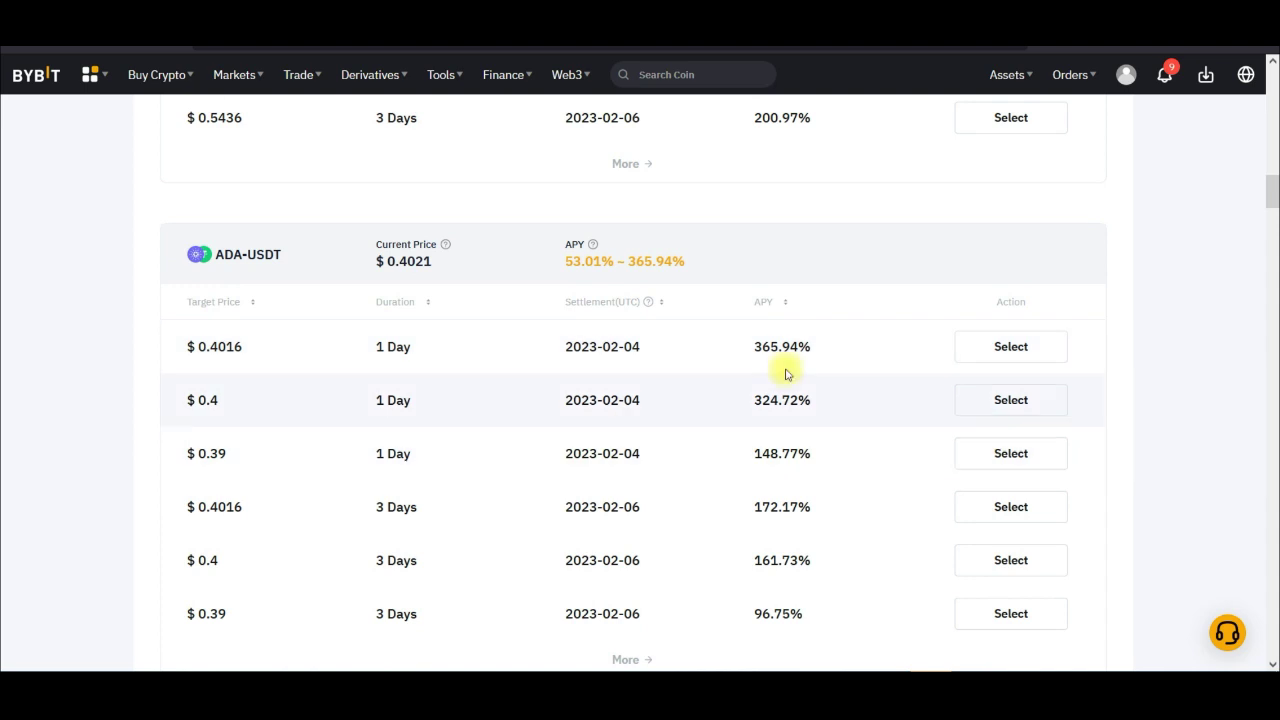
scroll(785, 400, "down", 2)
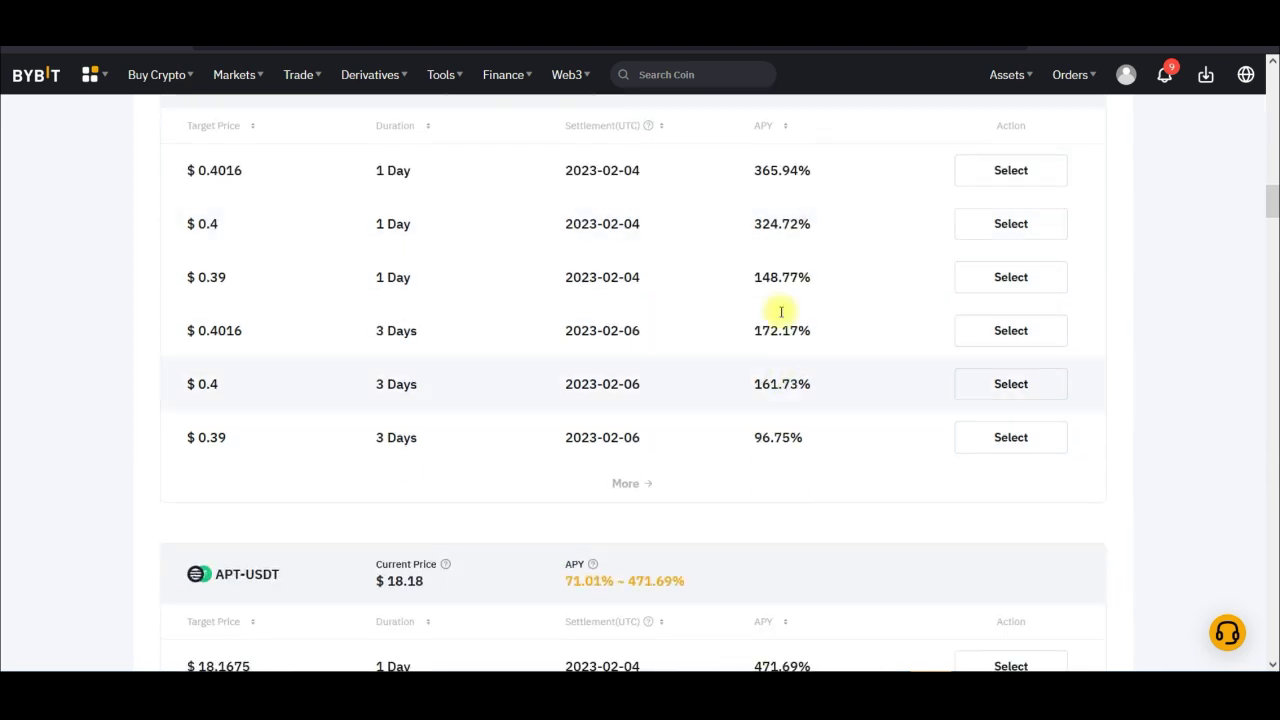
scroll(680, 415, "down", 3)
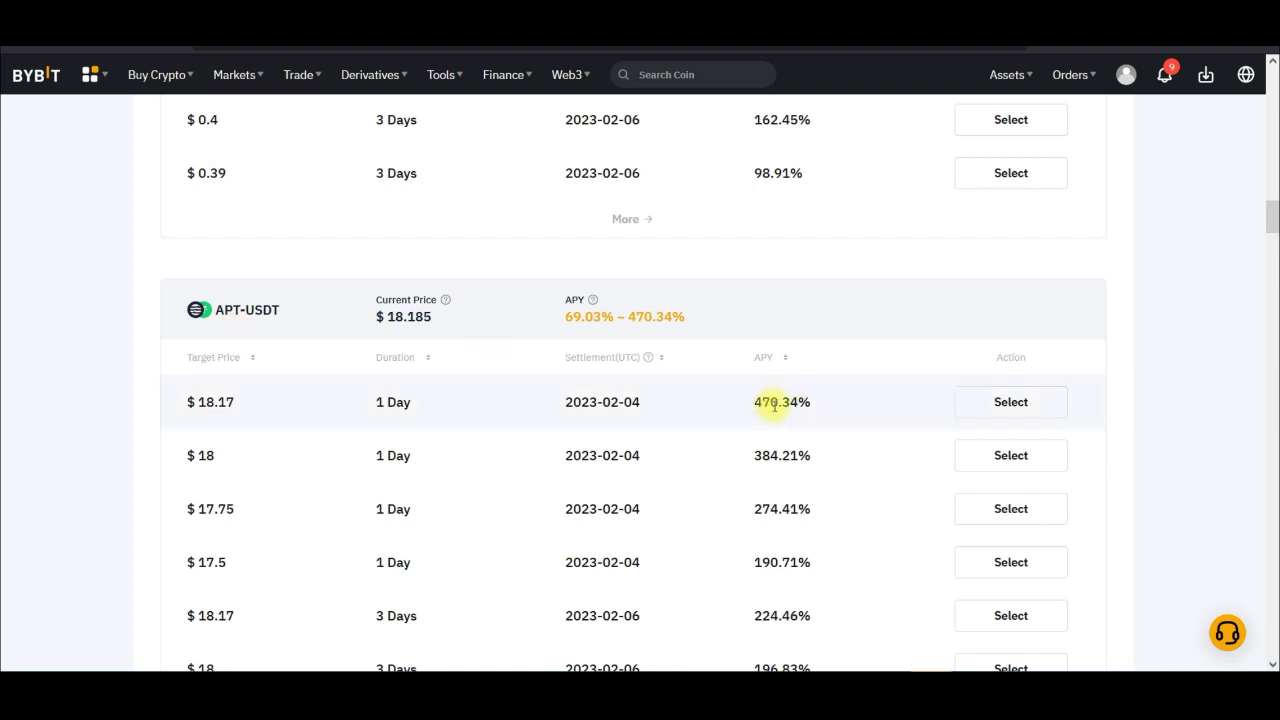
scroll(760, 440, "down", 3)
scroll(771, 509, "down", 6)
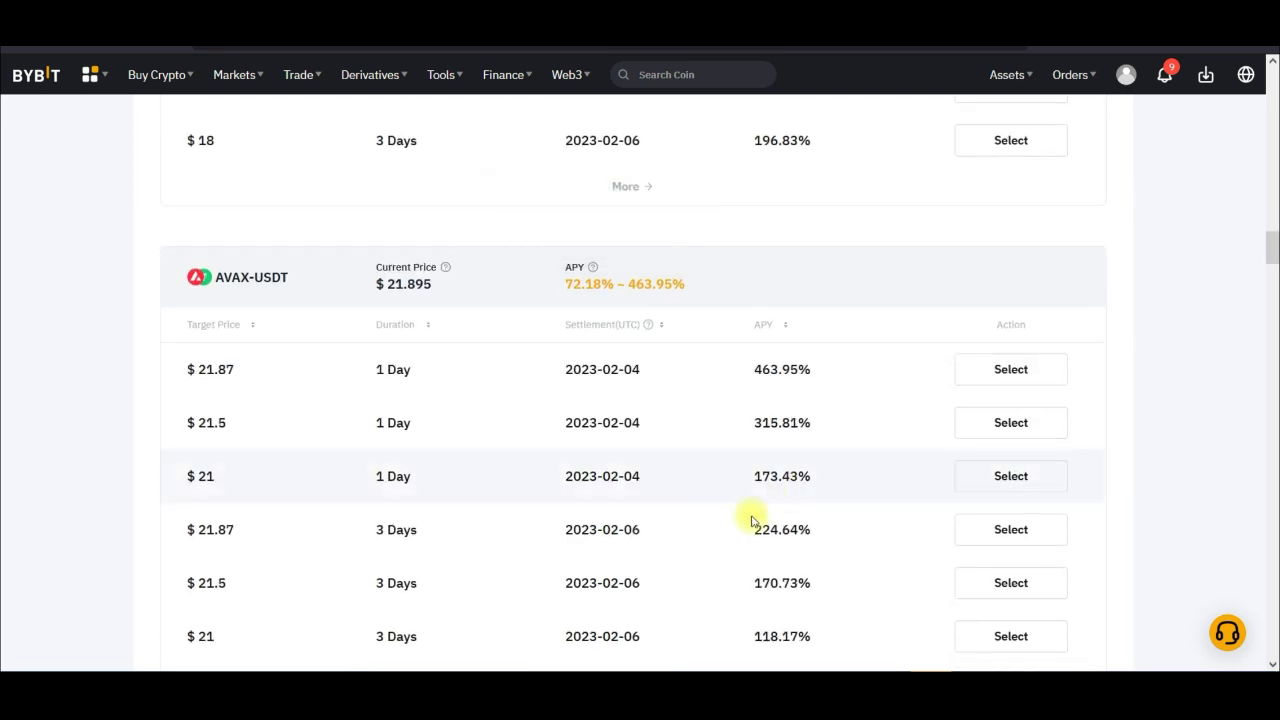
scroll(729, 530, "down", 6)
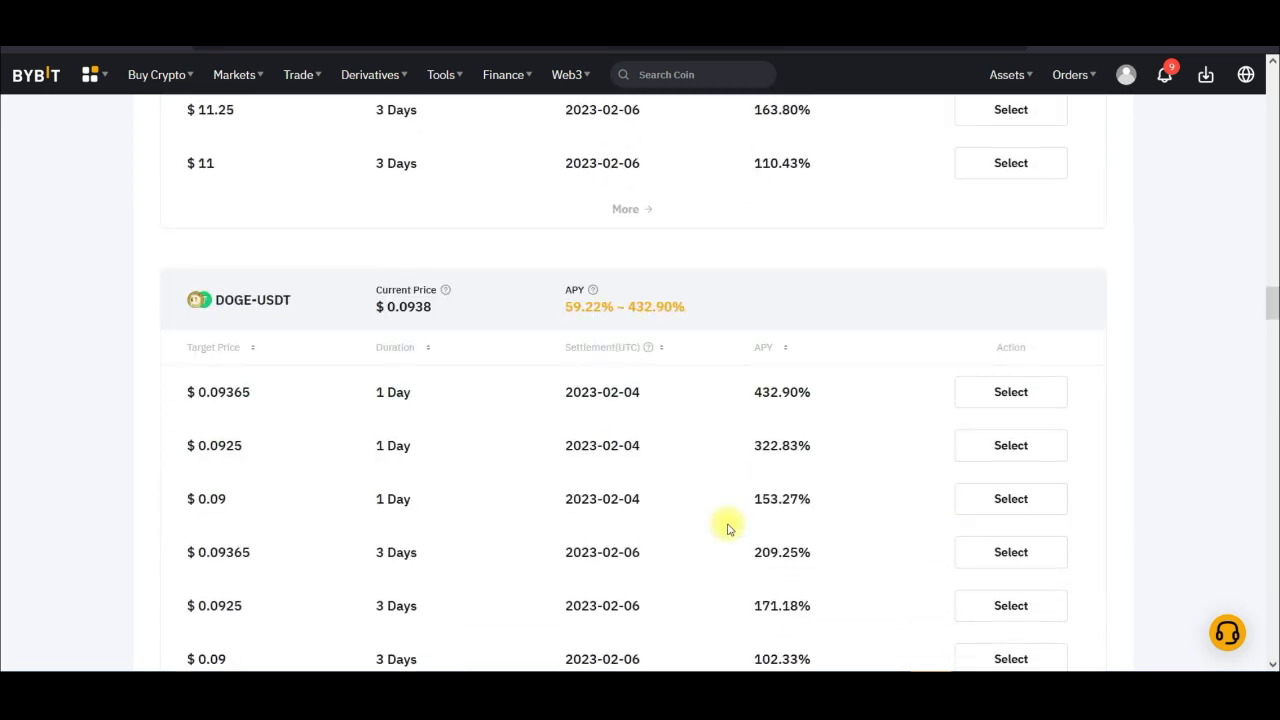
scroll(851, 541, "down", 12)
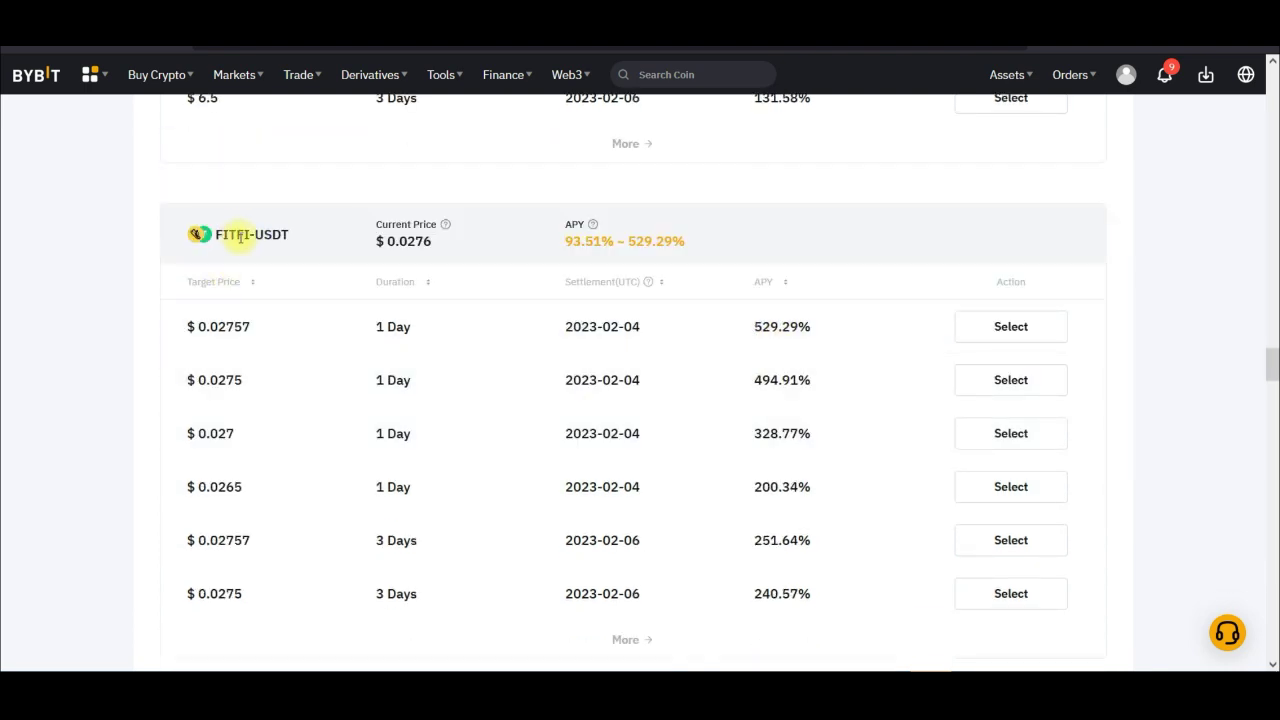
scroll(832, 329, "down", 5)
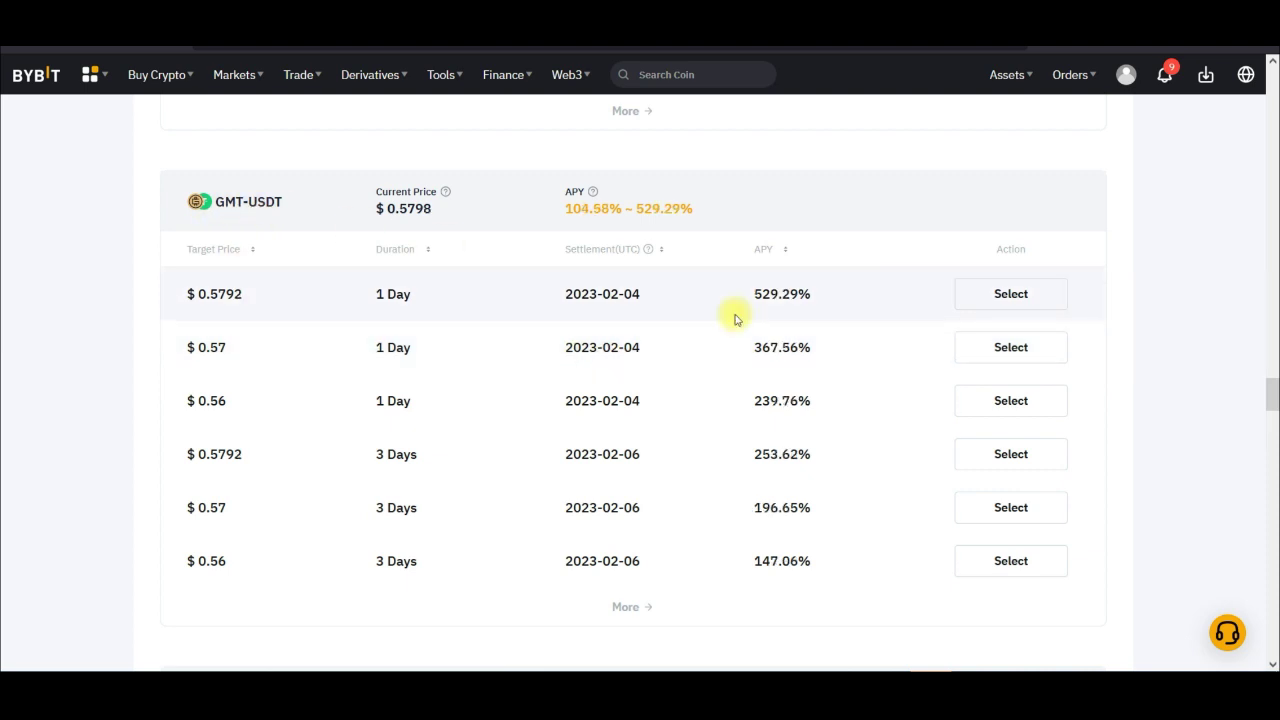
scroll(790, 319, "down", 5)
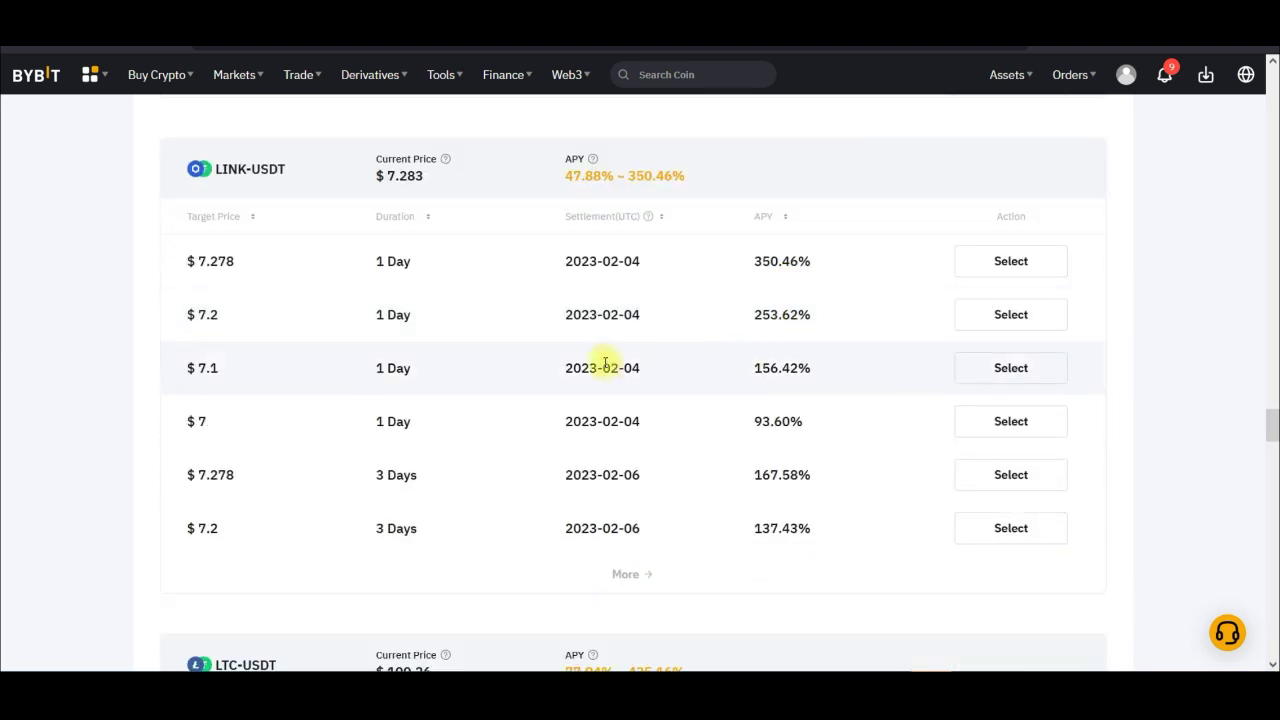
scroll(694, 346, "up", 7)
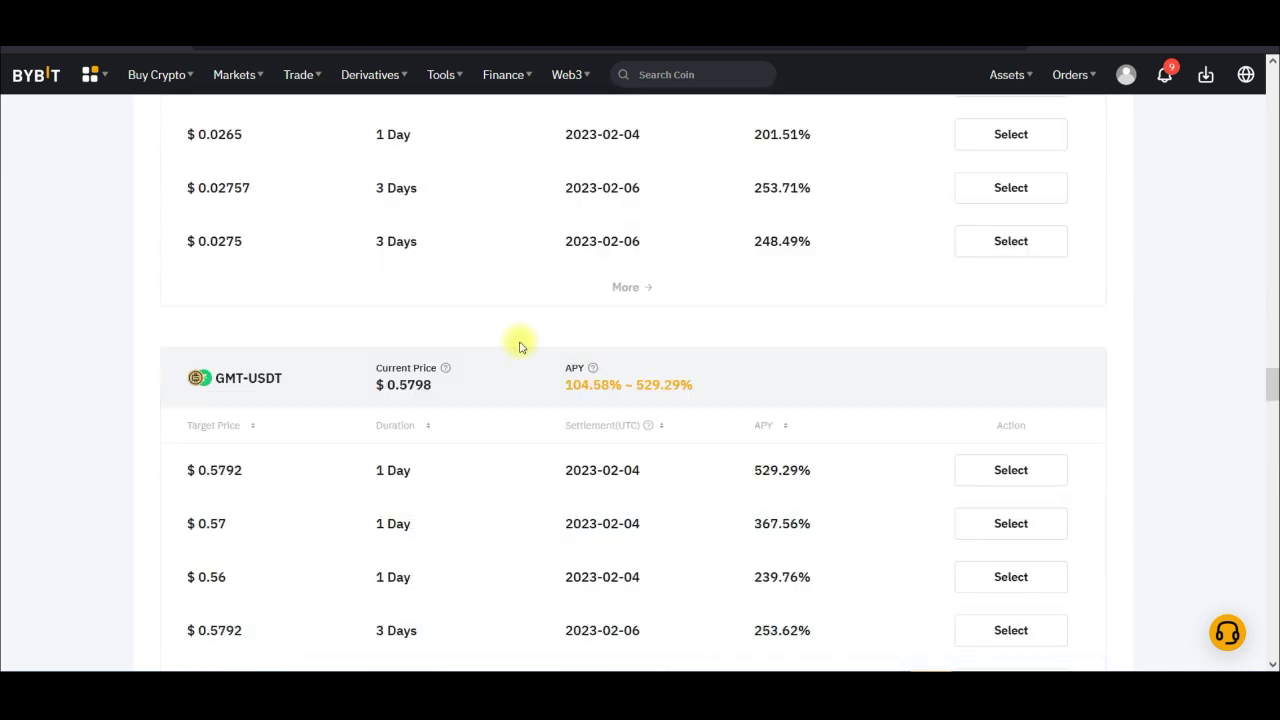
scroll(459, 334, "up", 3)
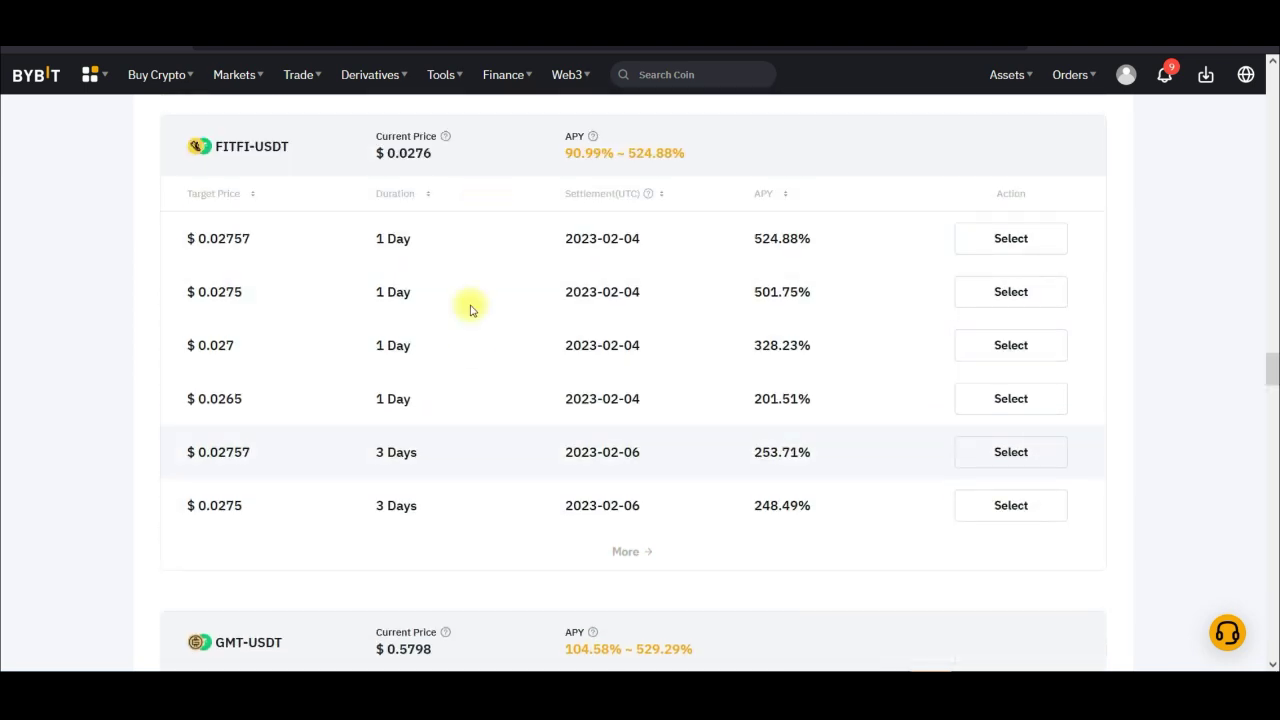
scroll(525, 390, "down", 4)
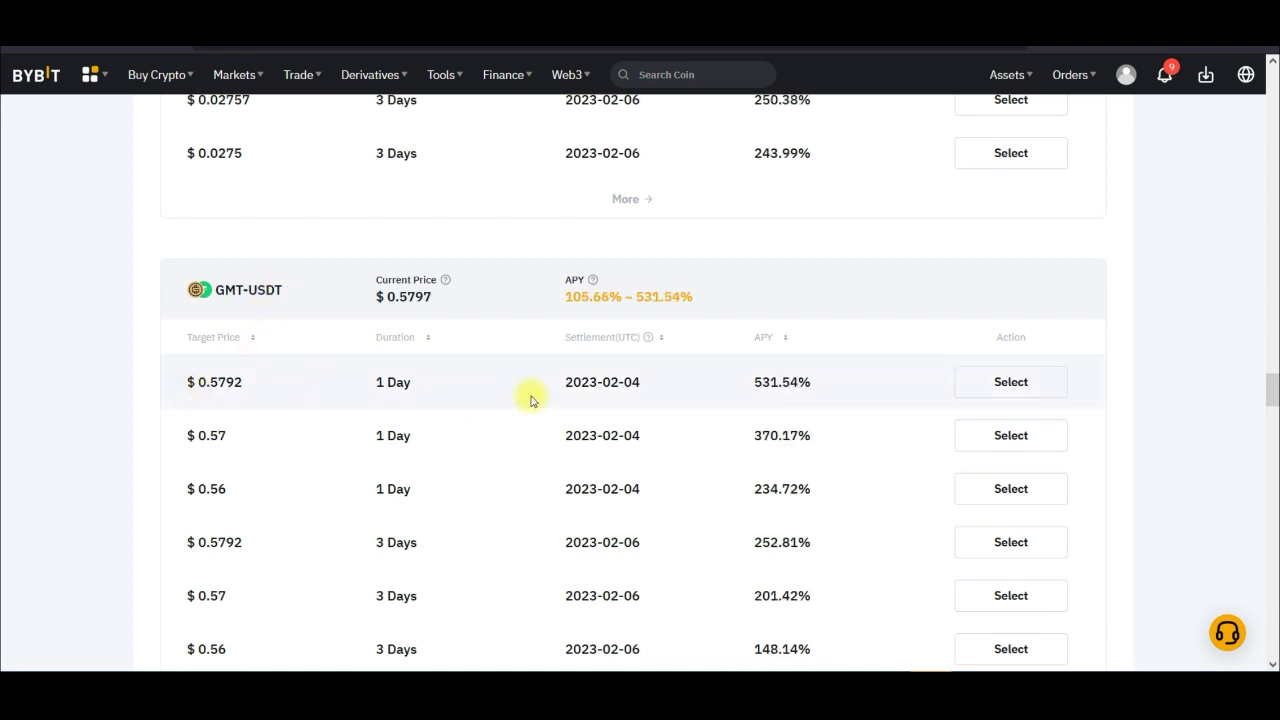
scroll(837, 477, "down", 1)
left_click_drag(370, 234, 475, 202)
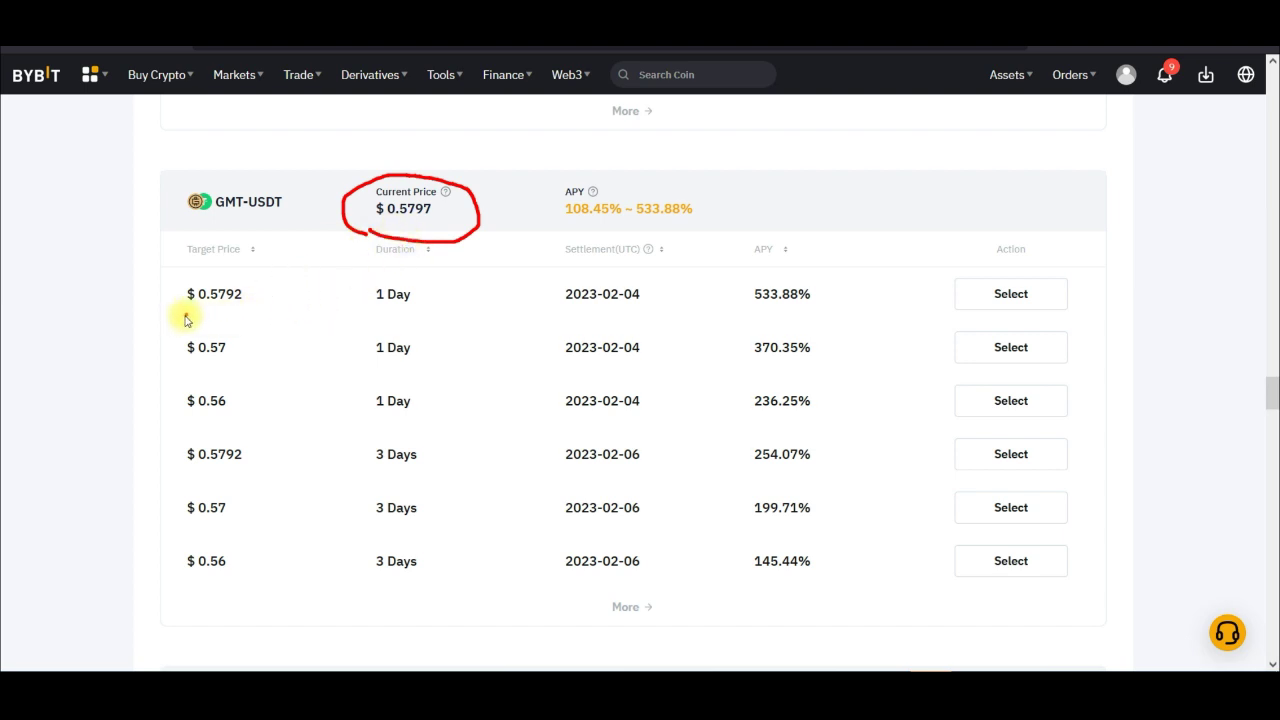
mouse_move(182, 318)
left_mouse_down()
mouse_move(240, 320)
mouse_move(254, 289)
mouse_move(191, 275)
mouse_move(177, 313)
left_mouse_up()
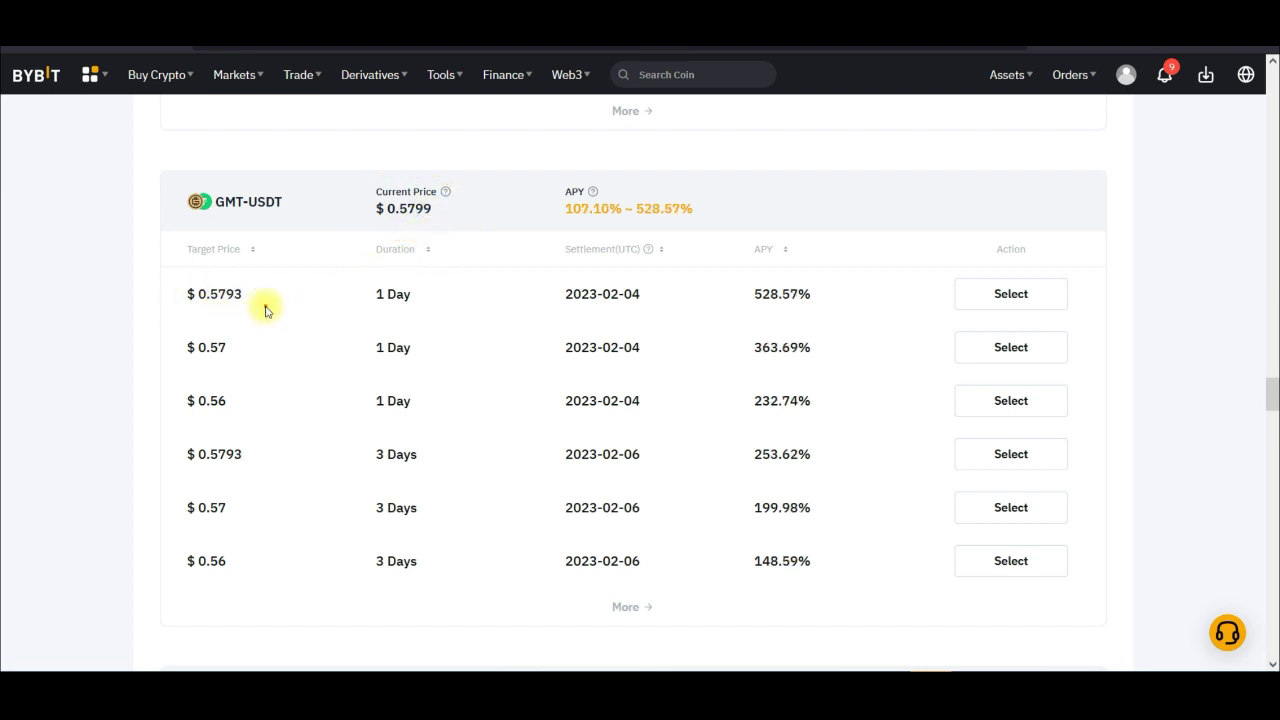
mouse_move(232, 278)
left_mouse_down()
mouse_move(237, 329)
mouse_move(240, 287)
left_mouse_up()
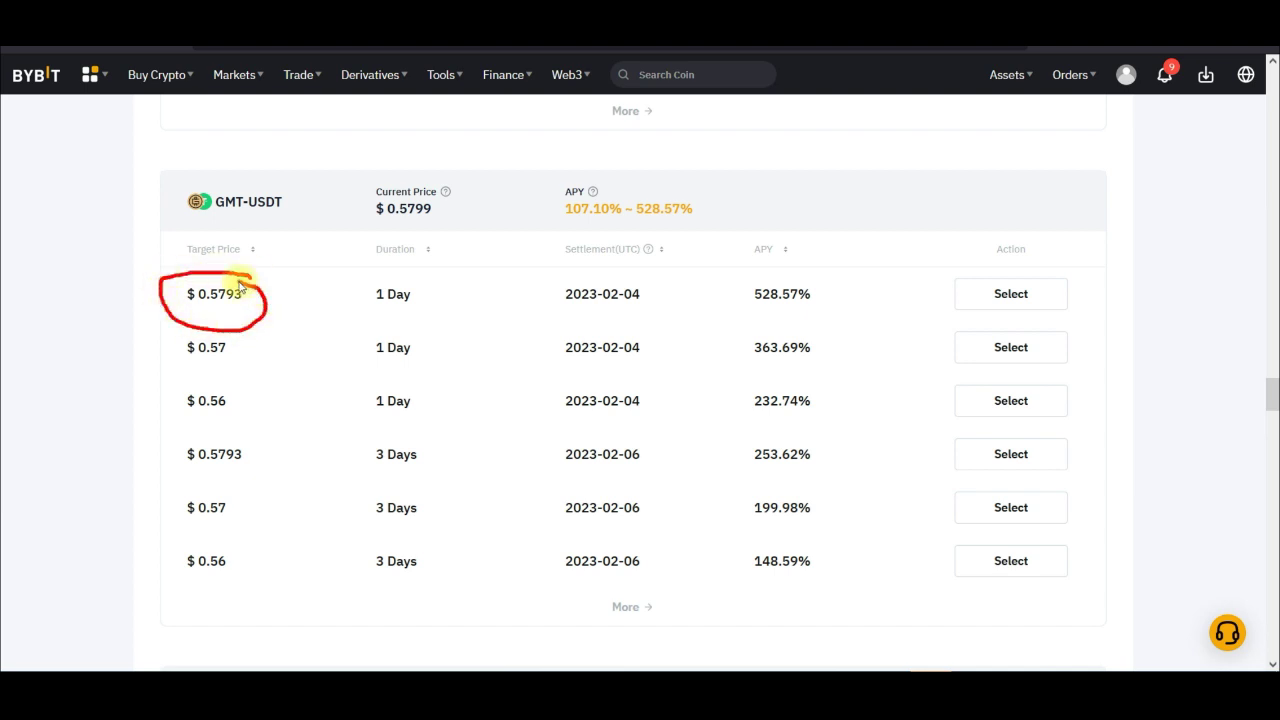
mouse_move(555, 320)
left_mouse_down()
mouse_move(660, 320)
mouse_move(560, 305)
left_mouse_up()
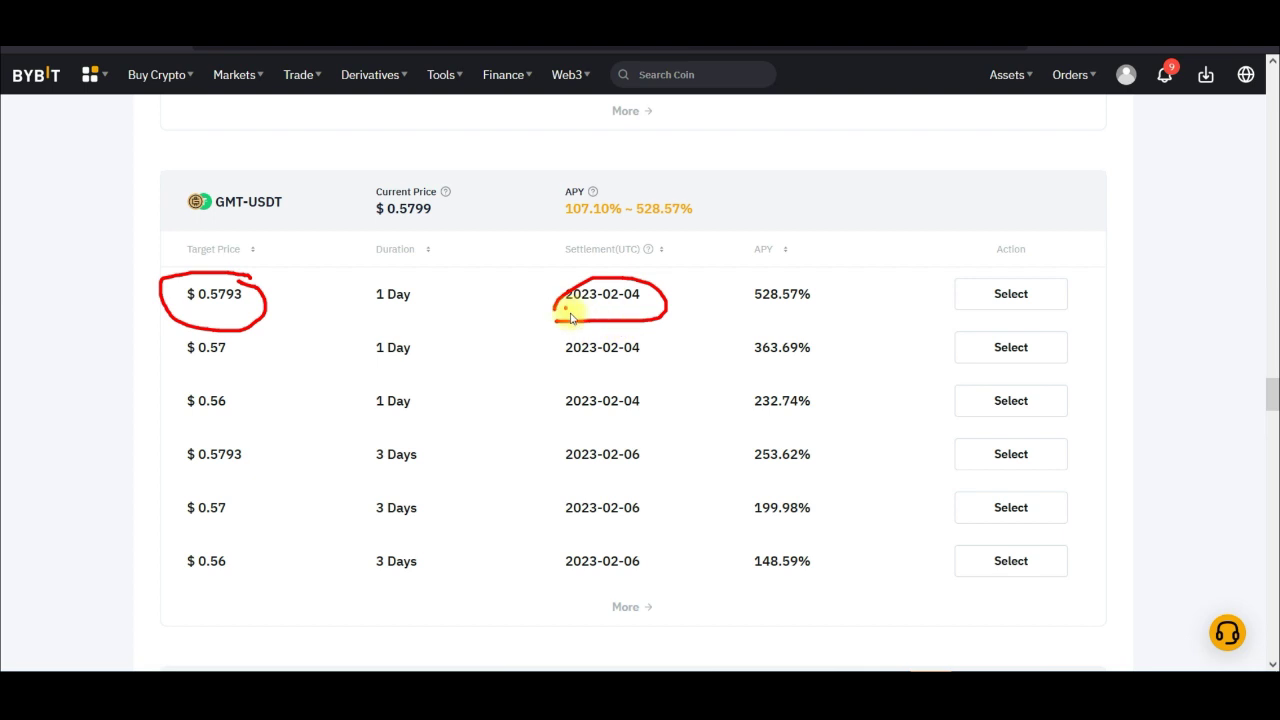
left_click(296, 321)
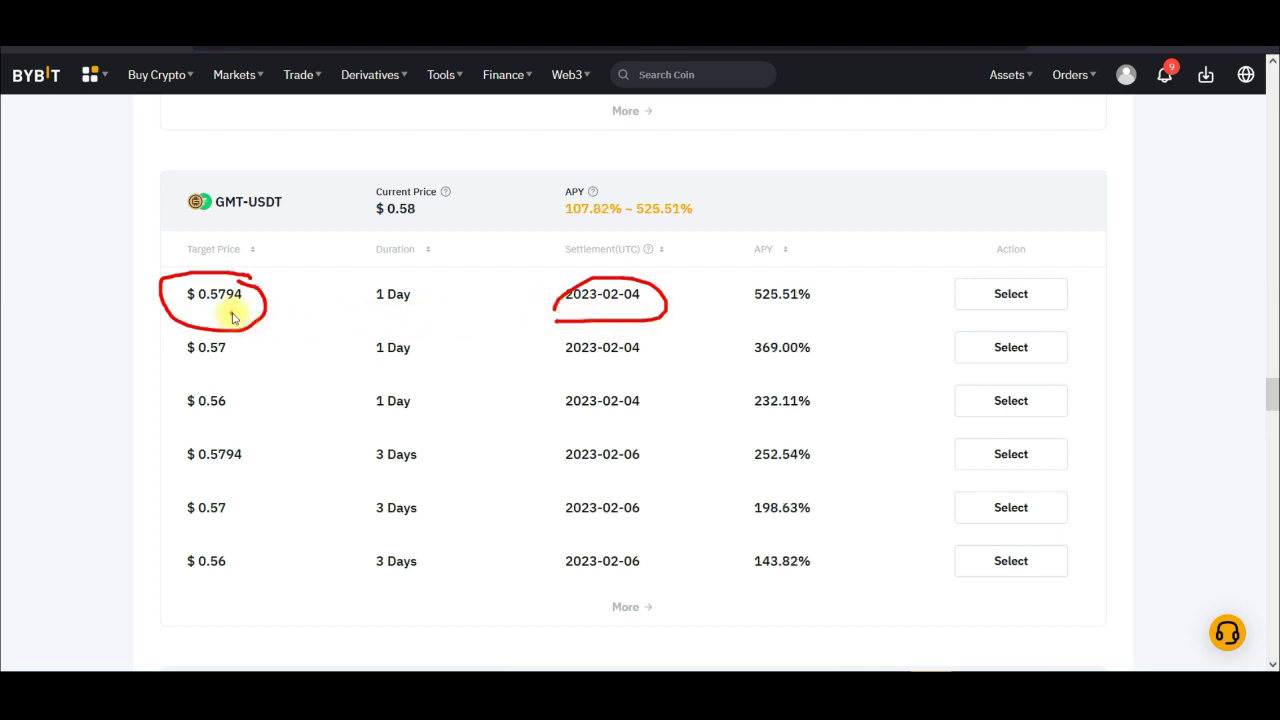
mouse_move(219, 312)
left_mouse_down()
mouse_move(282, 268)
mouse_move(250, 318)
left_mouse_up()
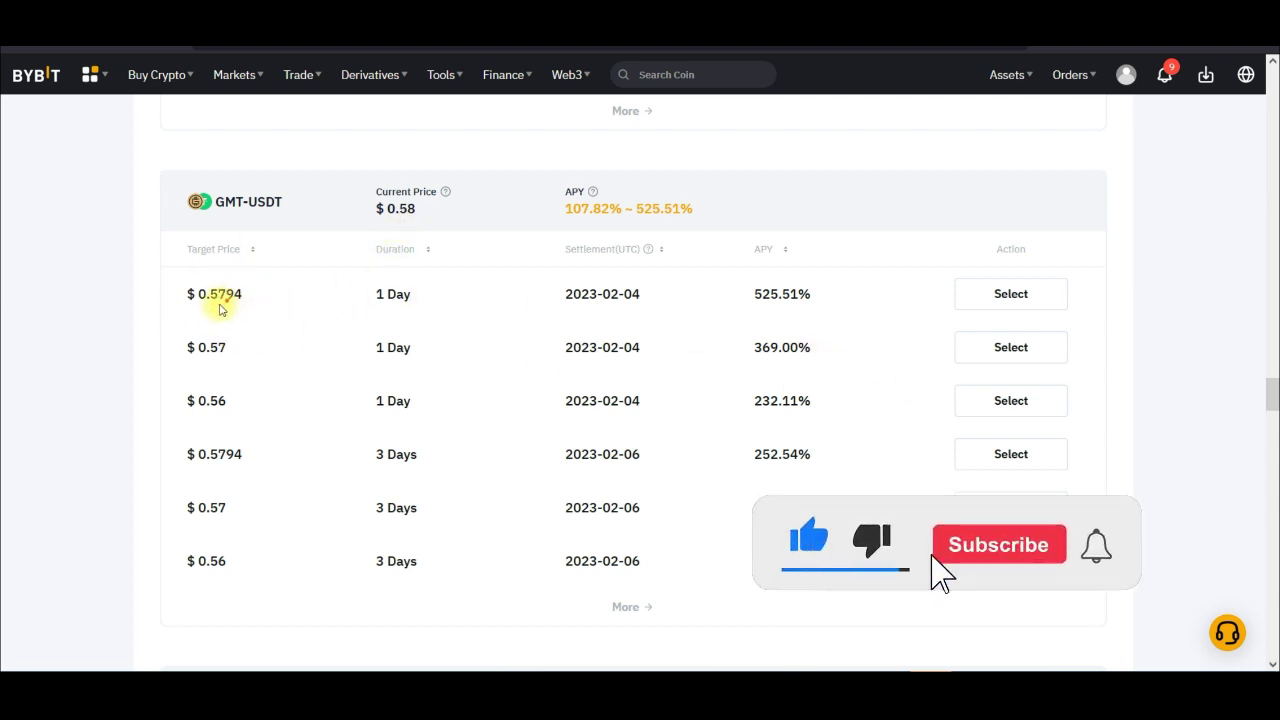
mouse_move(747, 322)
left_mouse_down()
mouse_move(808, 320)
mouse_move(723, 277)
mouse_move(787, 338)
left_mouse_up()
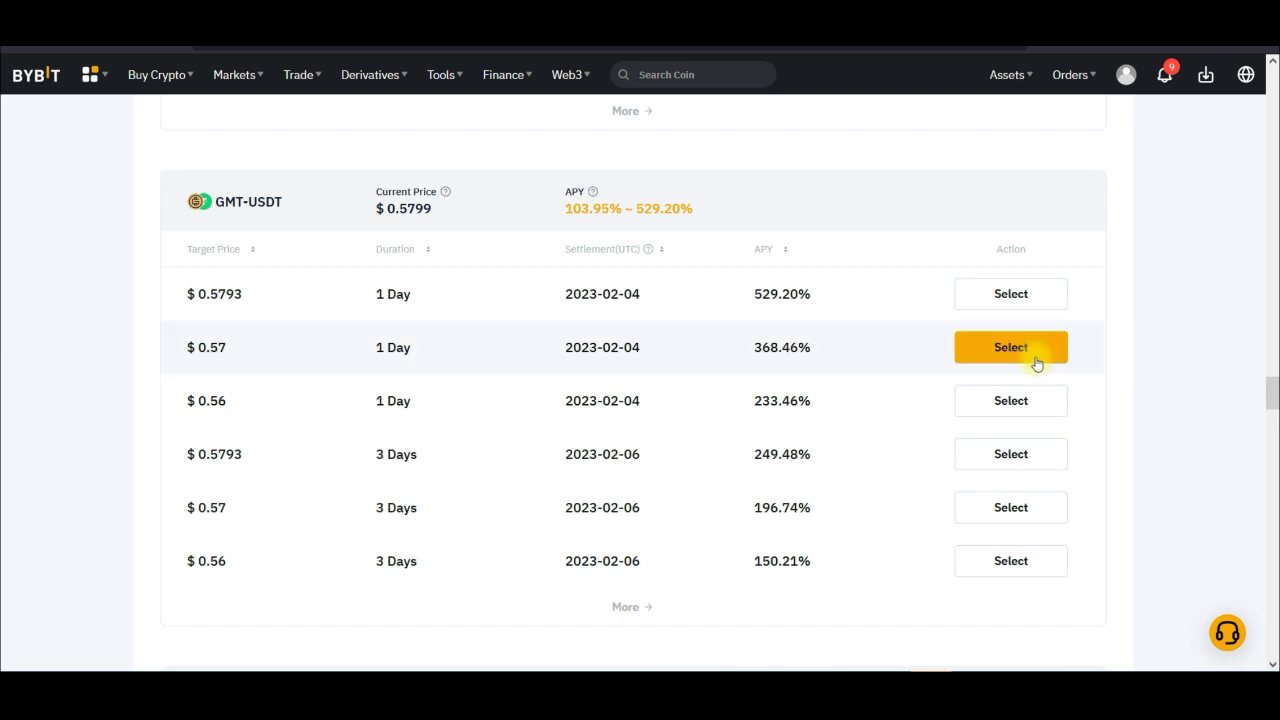
Step: Select the $0.5793 1 Day GMT-USDT plan, check the available balance, and start a USDT transfer
left_click(1033, 301)
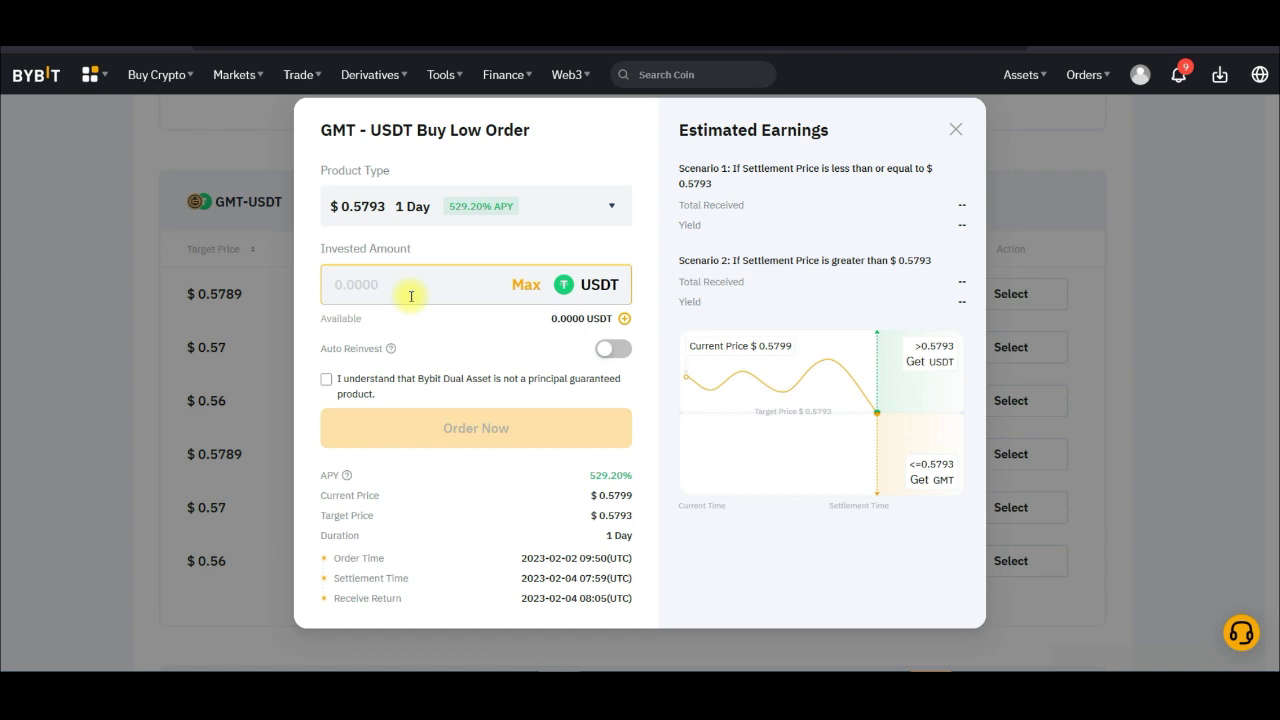
triple_click(549, 324)
left_click(500, 320)
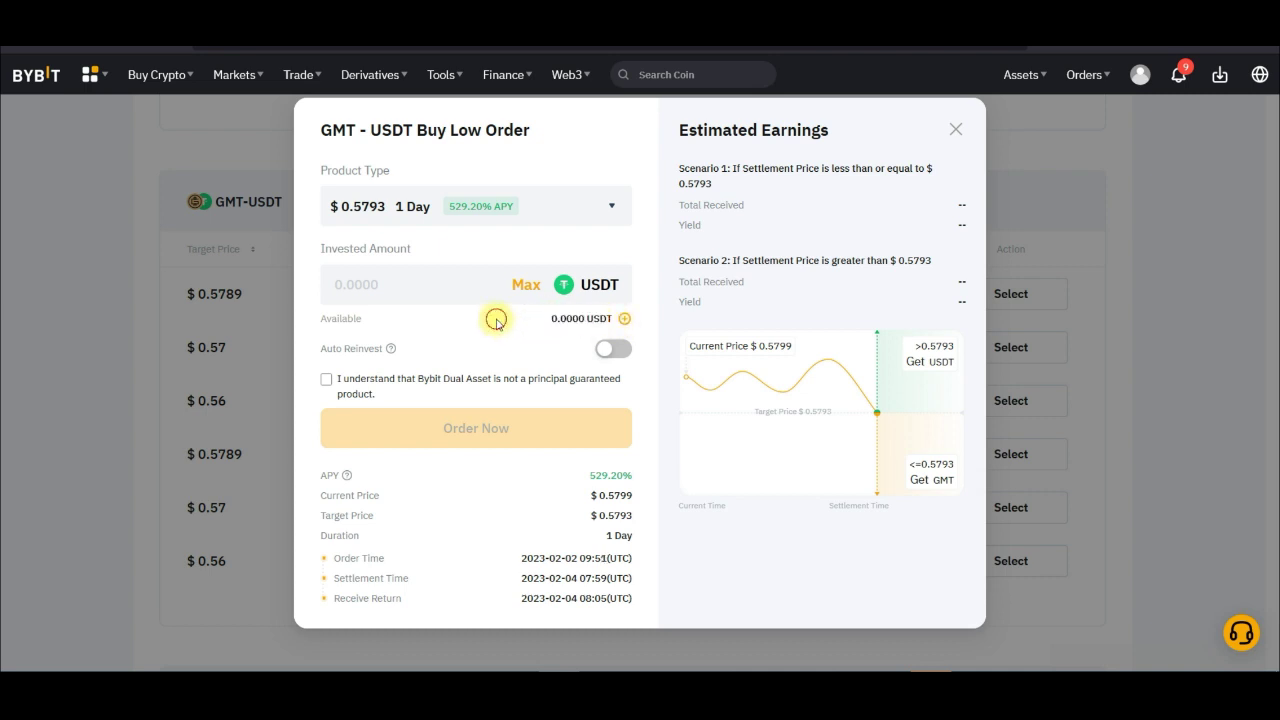
left_click_drag(541, 318, 598, 320)
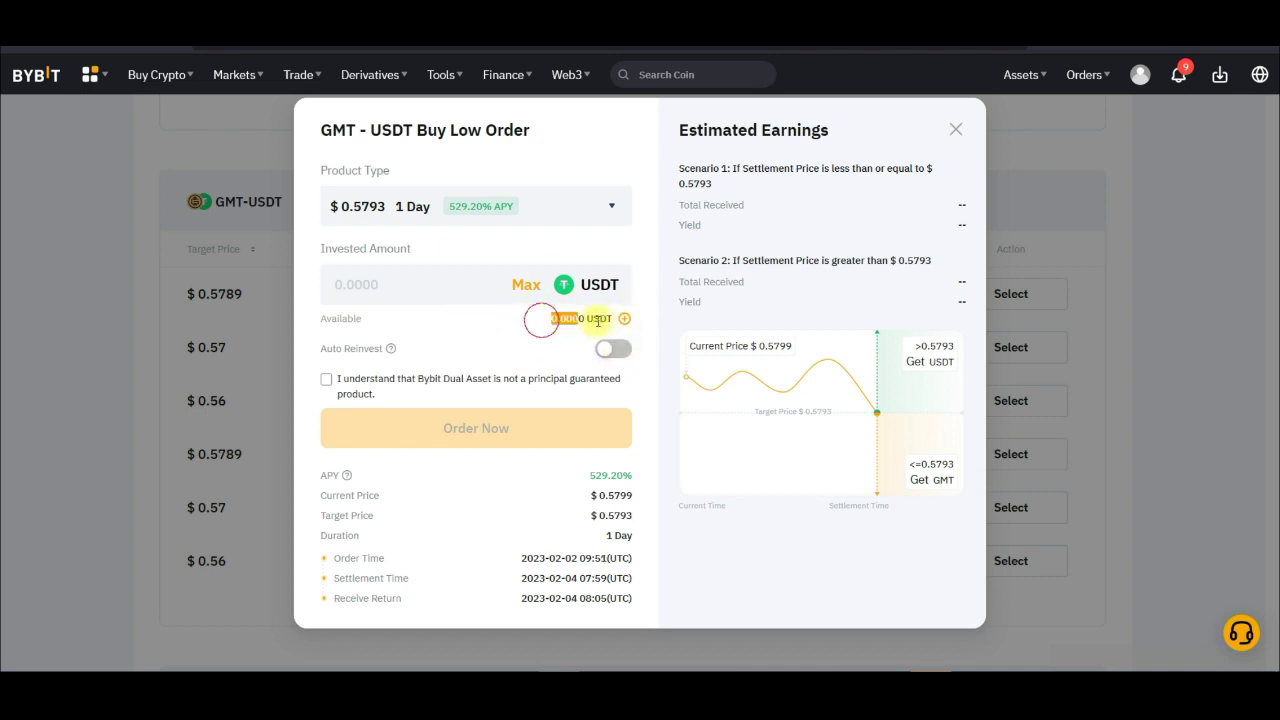
left_click(520, 320)
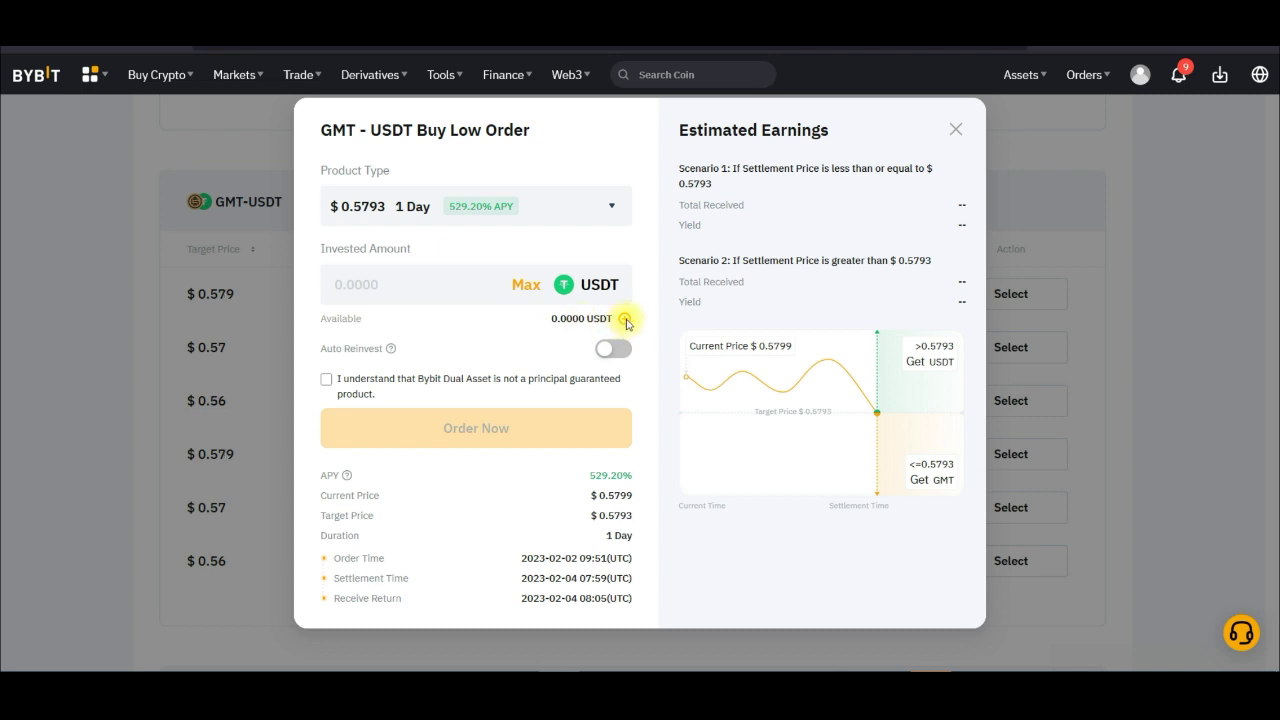
left_click(626, 320)
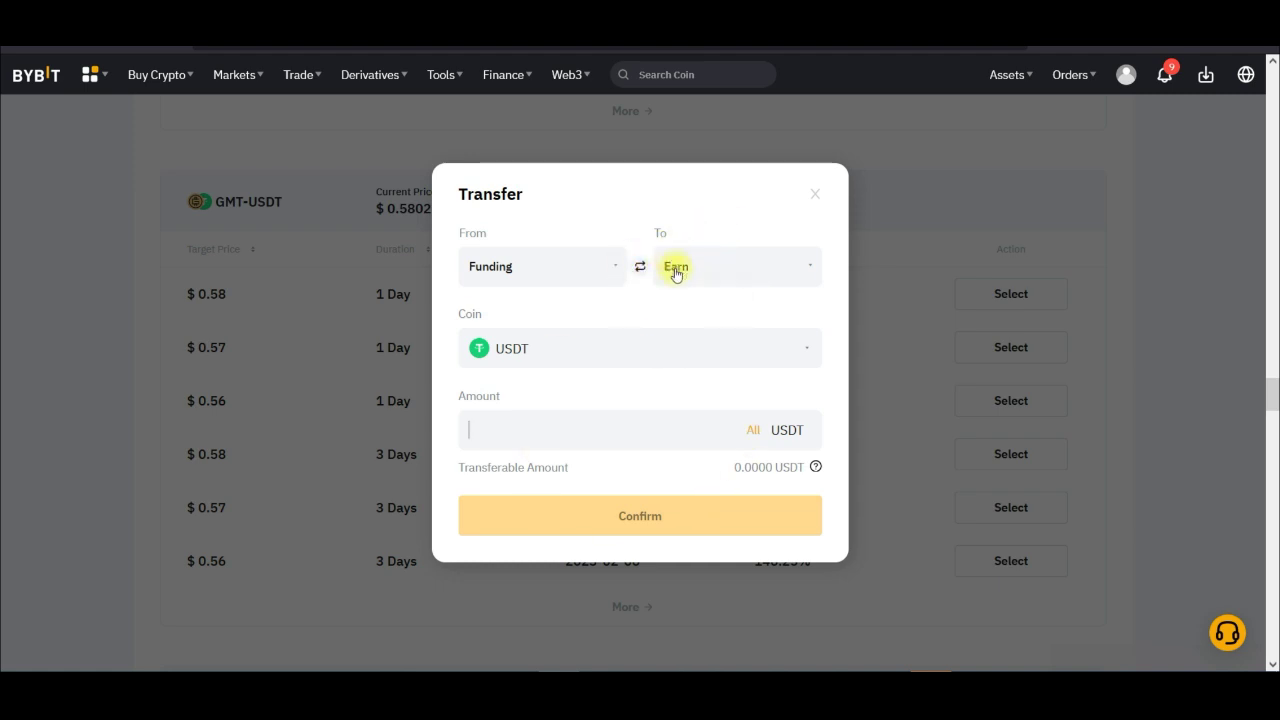
Step: Close the Funding-to-Earn USDT Transfer dialog without transferring
left_click(817, 199)
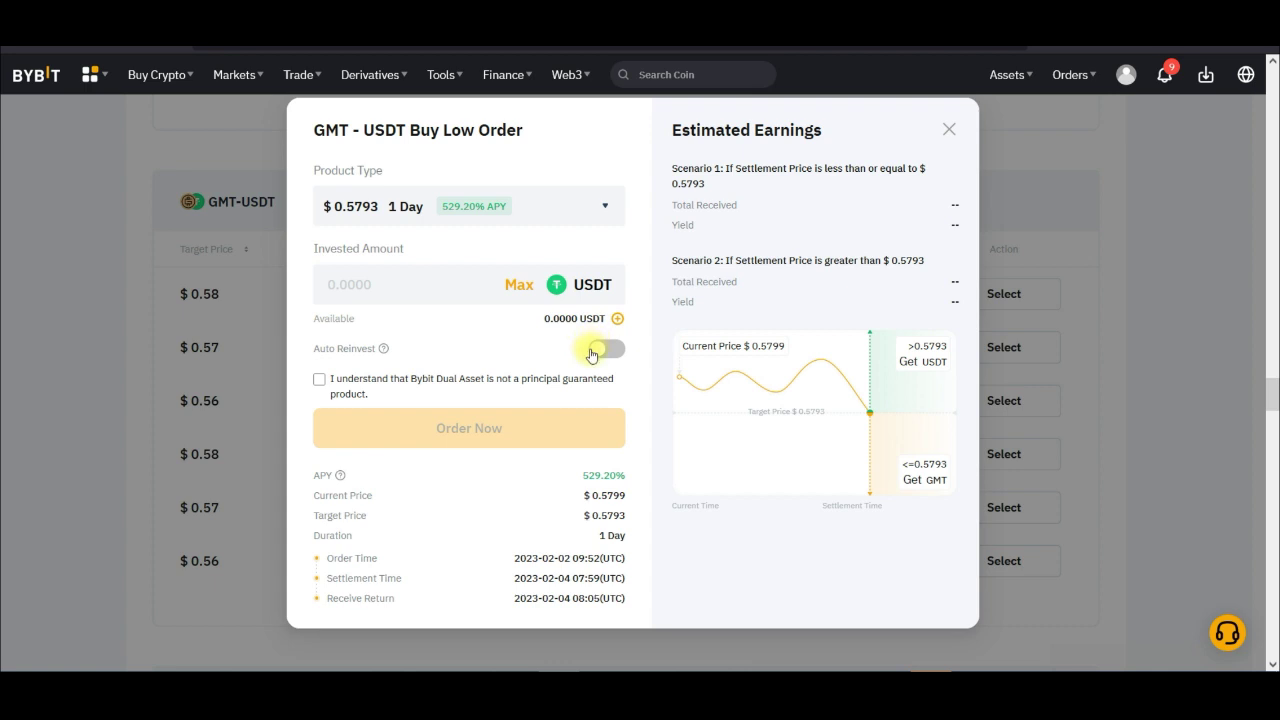
Step: Enter 3000 USDT as the invested amount and check the Auto Reinvest help tip
left_click(369, 289)
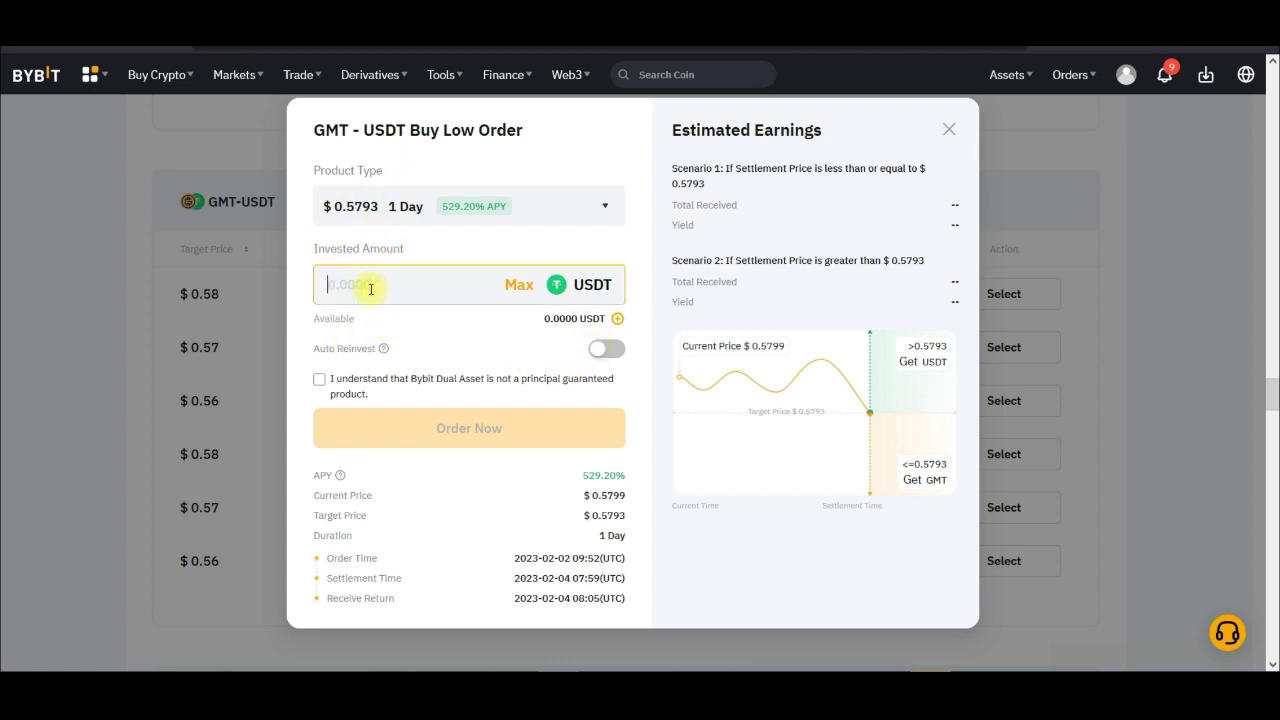
type("3000")
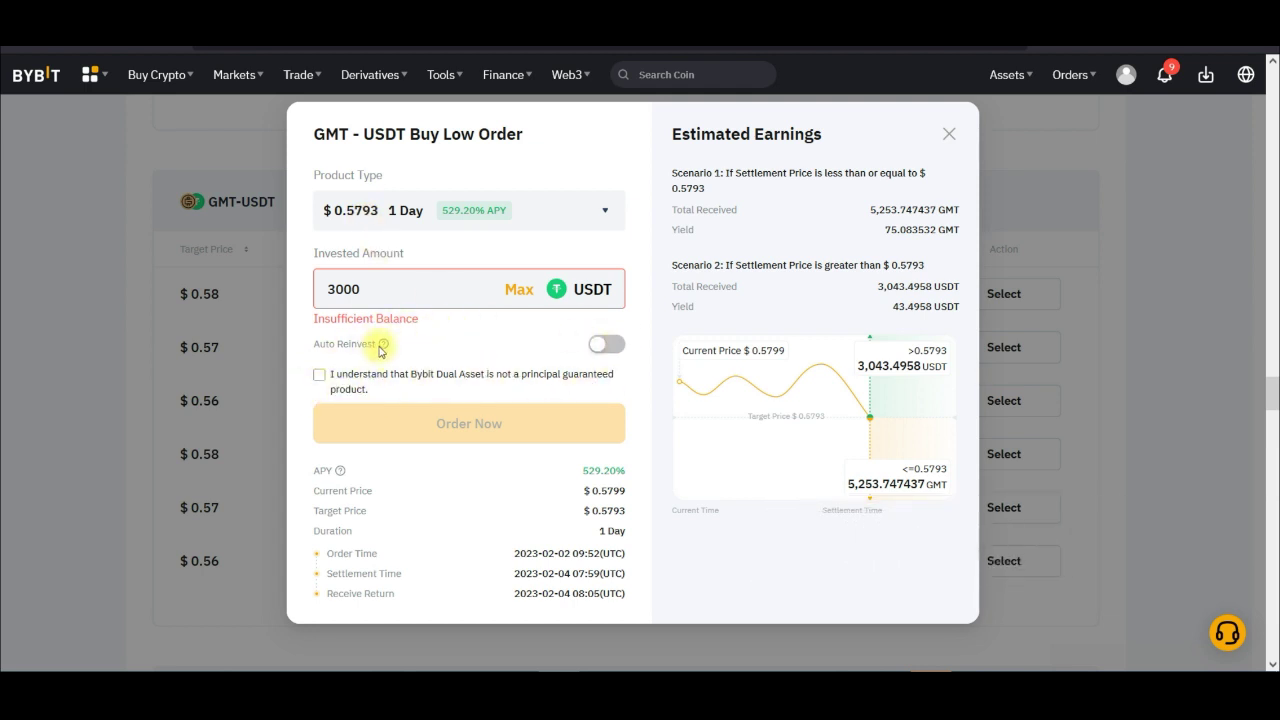
mouse_move(381, 349)
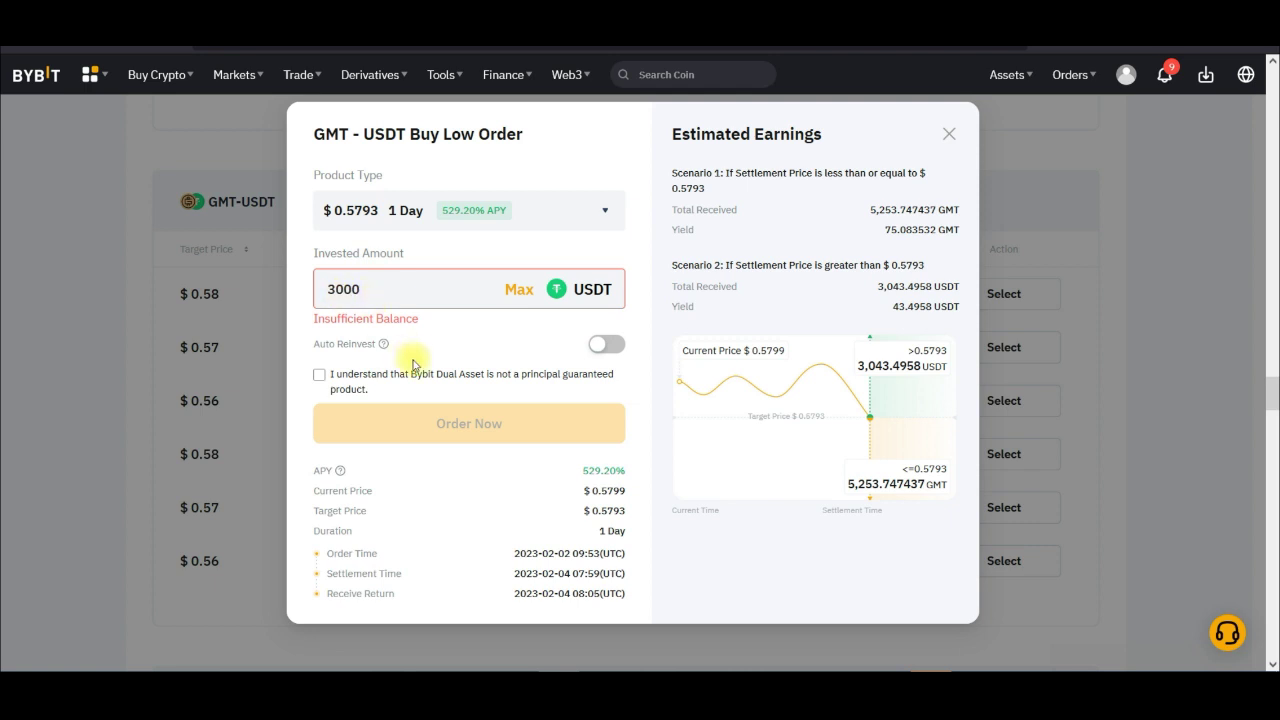
Step: Acknowledge the non-guaranteed-principal notice and review Scenario 1's 0.5793 threshold and 75.083532 GMT yield
left_click(320, 376)
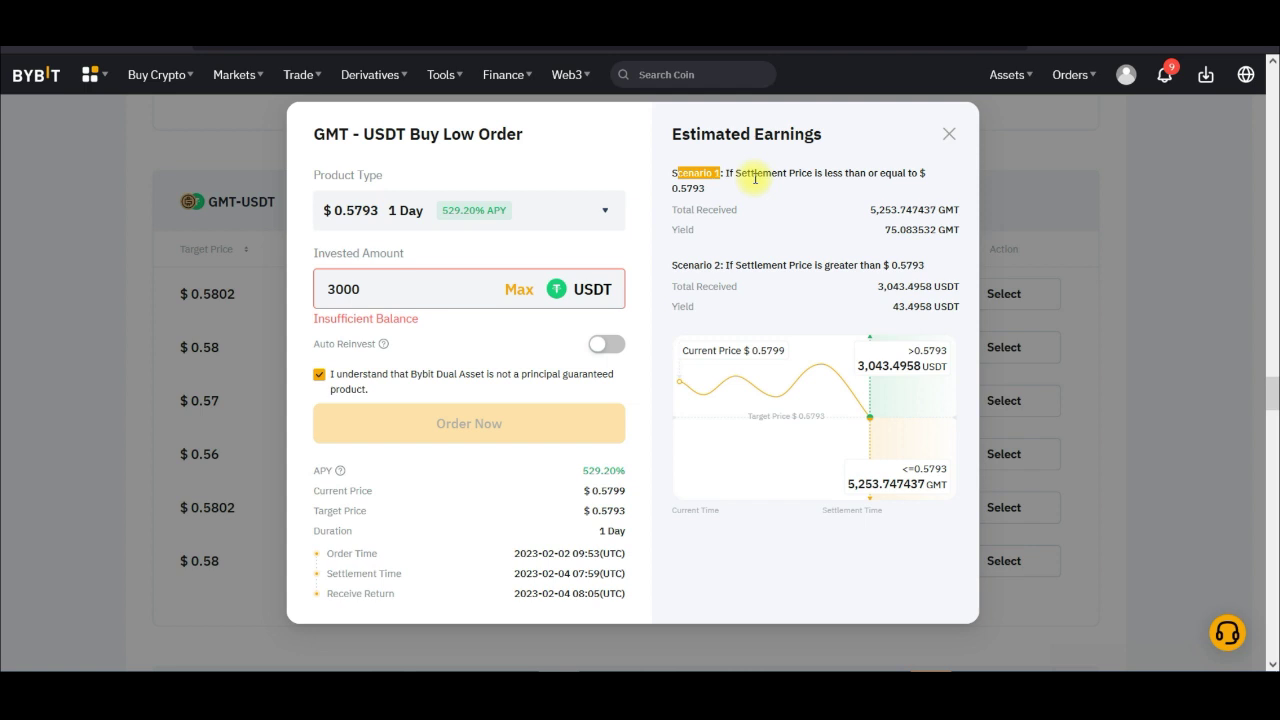
left_click_drag(729, 172, 834, 174)
left_click(868, 174)
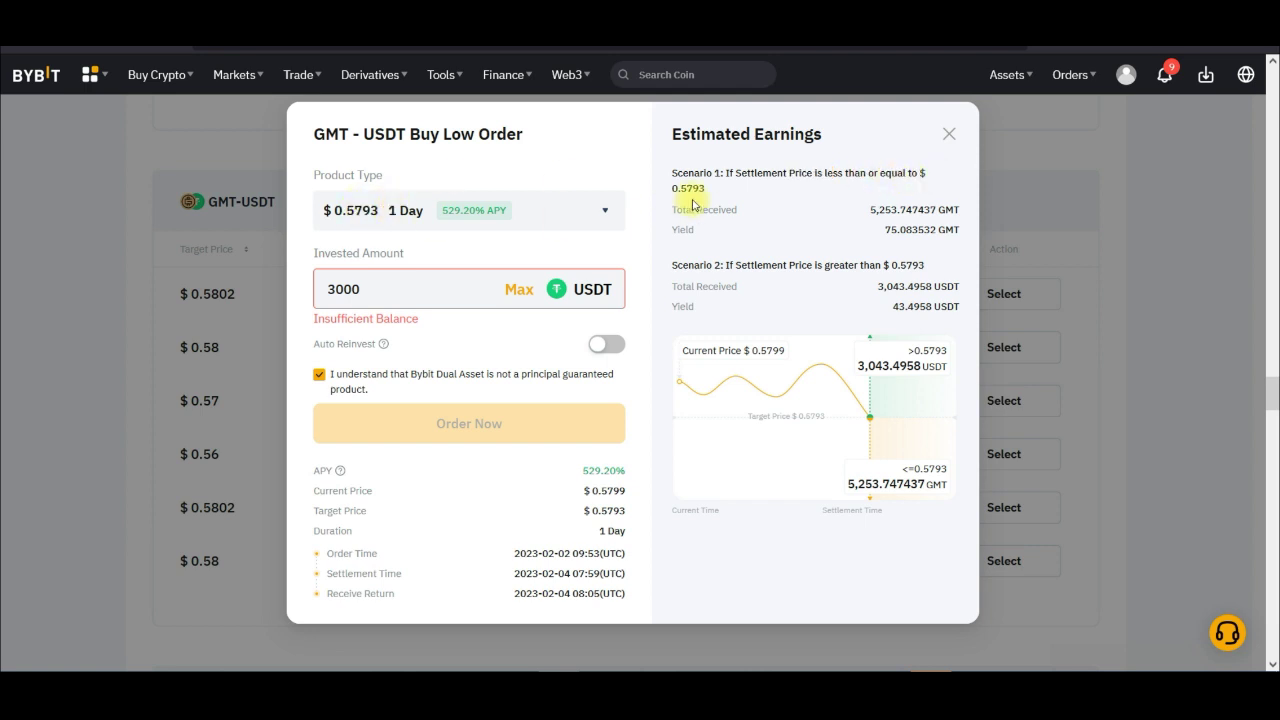
left_click_drag(715, 195, 674, 188)
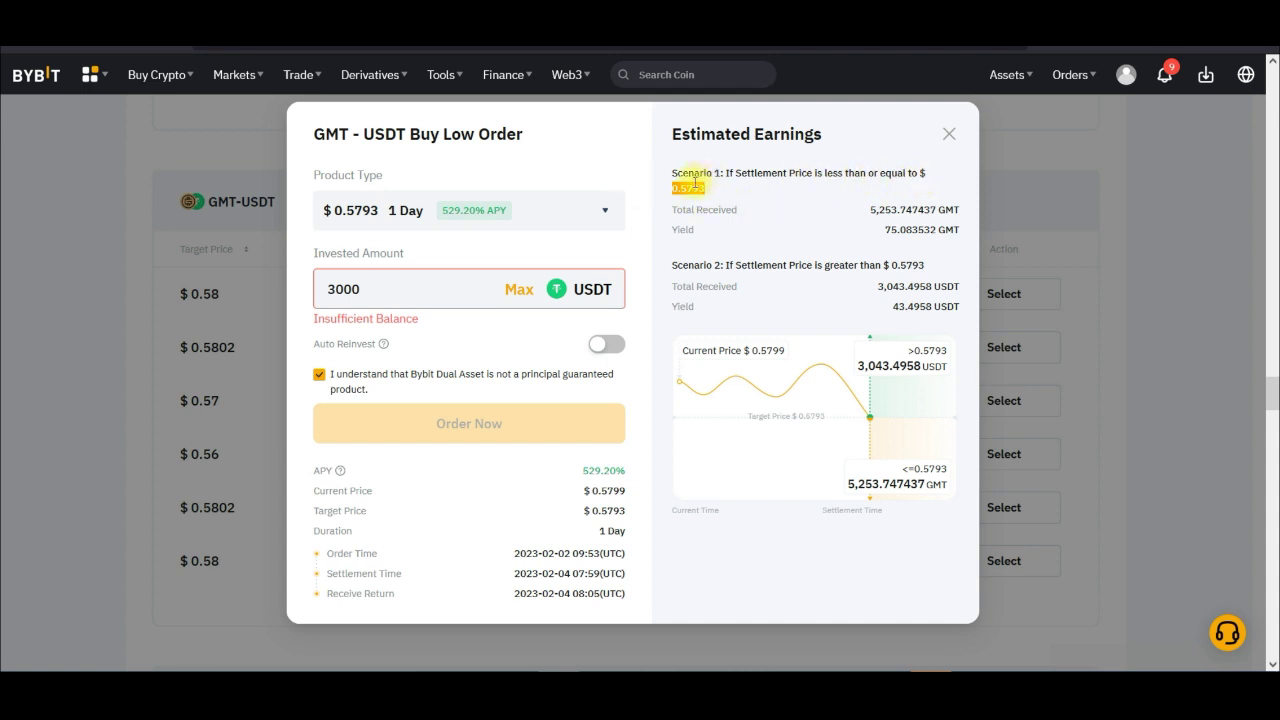
left_click(707, 188)
left_click_drag(714, 190, 670, 188)
left_click_drag(862, 209, 915, 209)
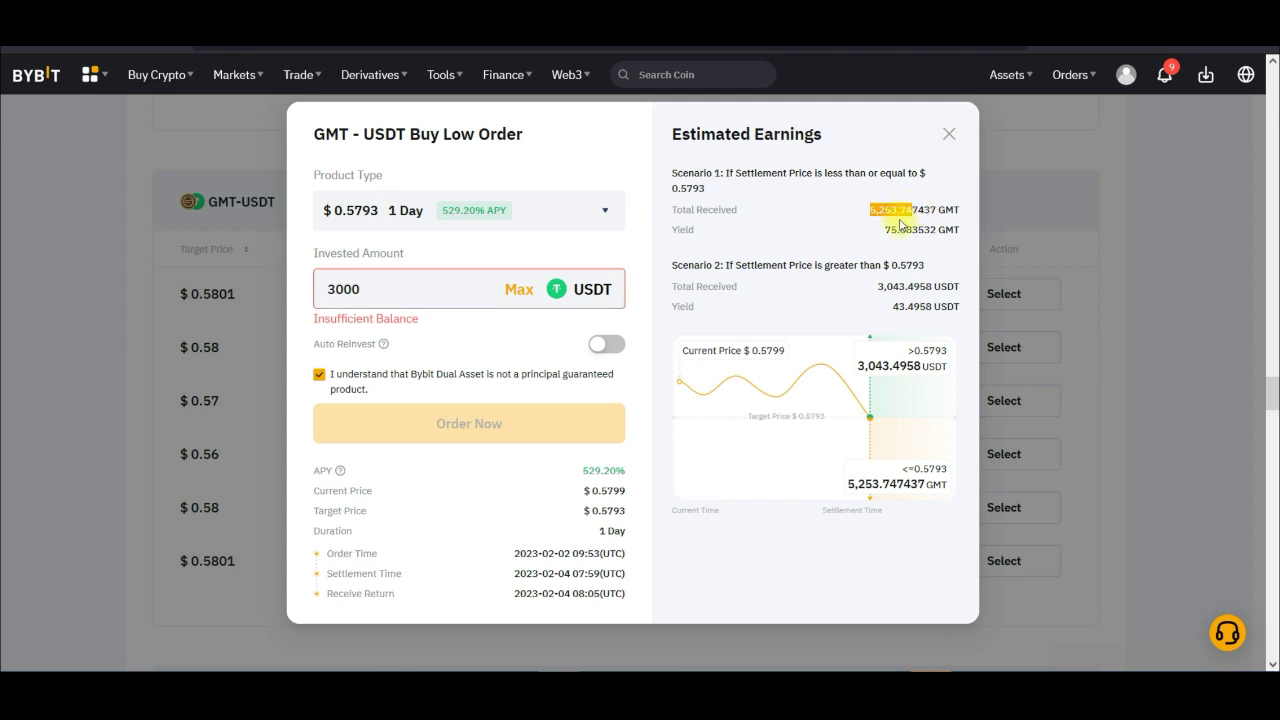
left_click_drag(705, 230, 670, 230)
left_click_drag(884, 237, 938, 231)
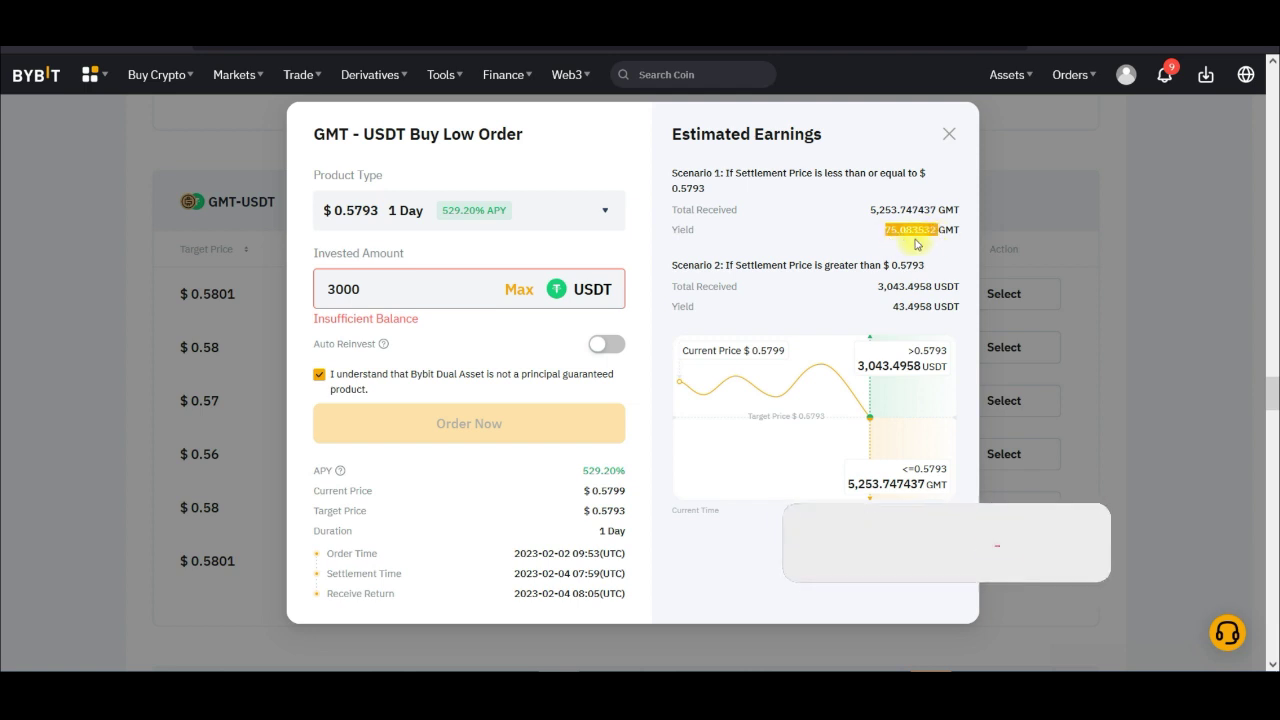
left_click(889, 231)
left_click_drag(886, 231, 940, 233)
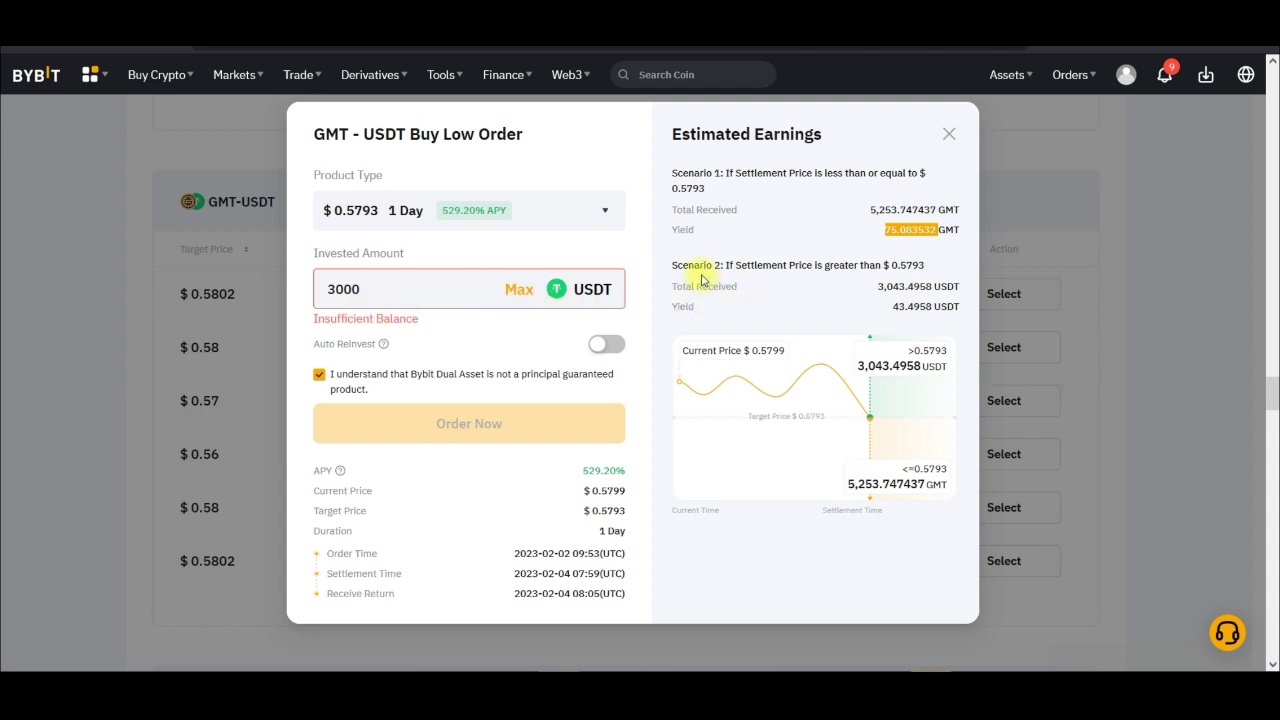
Step: Review Scenario 2's condition, threshold price, total received amount and yield
left_click_drag(731, 264, 924, 265)
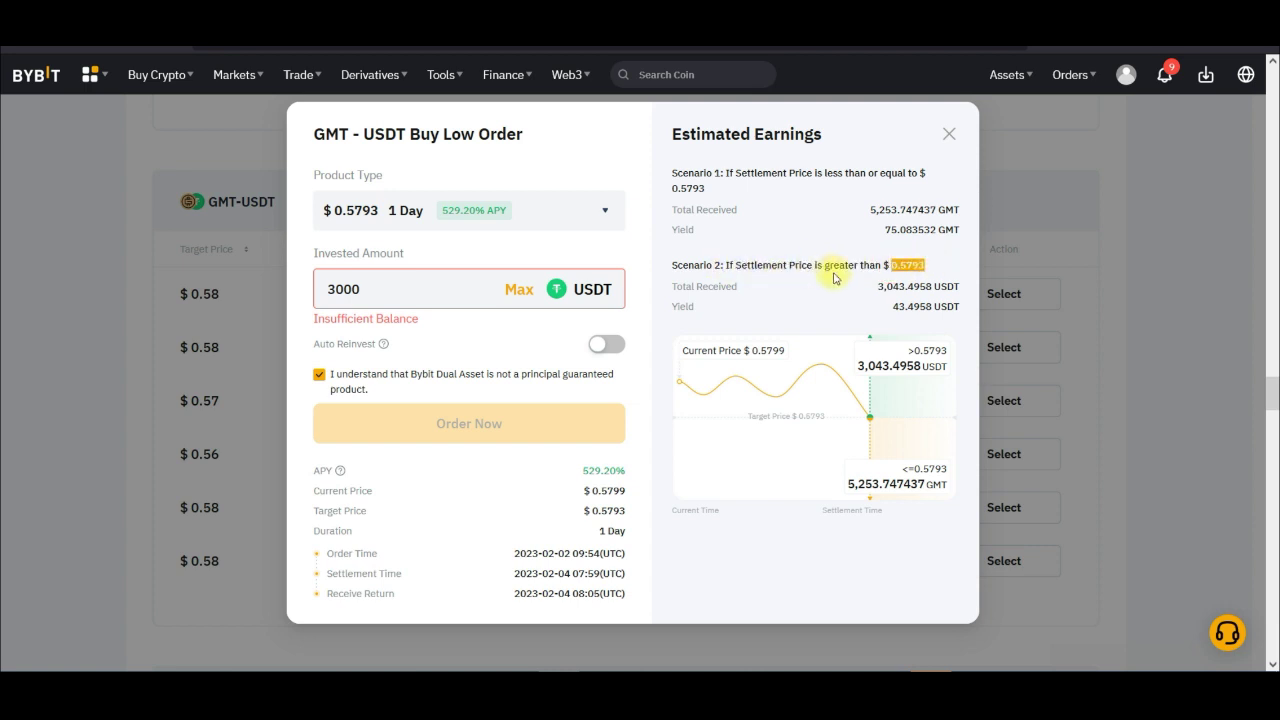
left_click_drag(899, 265, 928, 265)
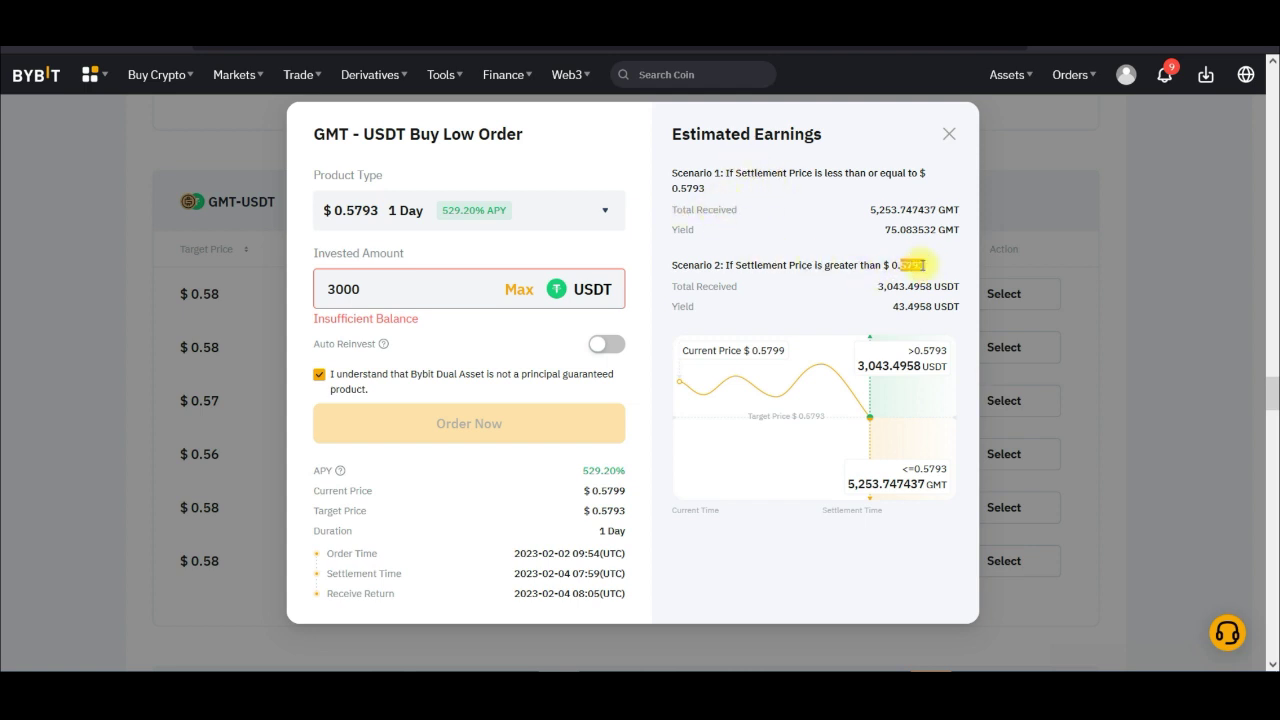
left_click_drag(877, 287, 906, 287)
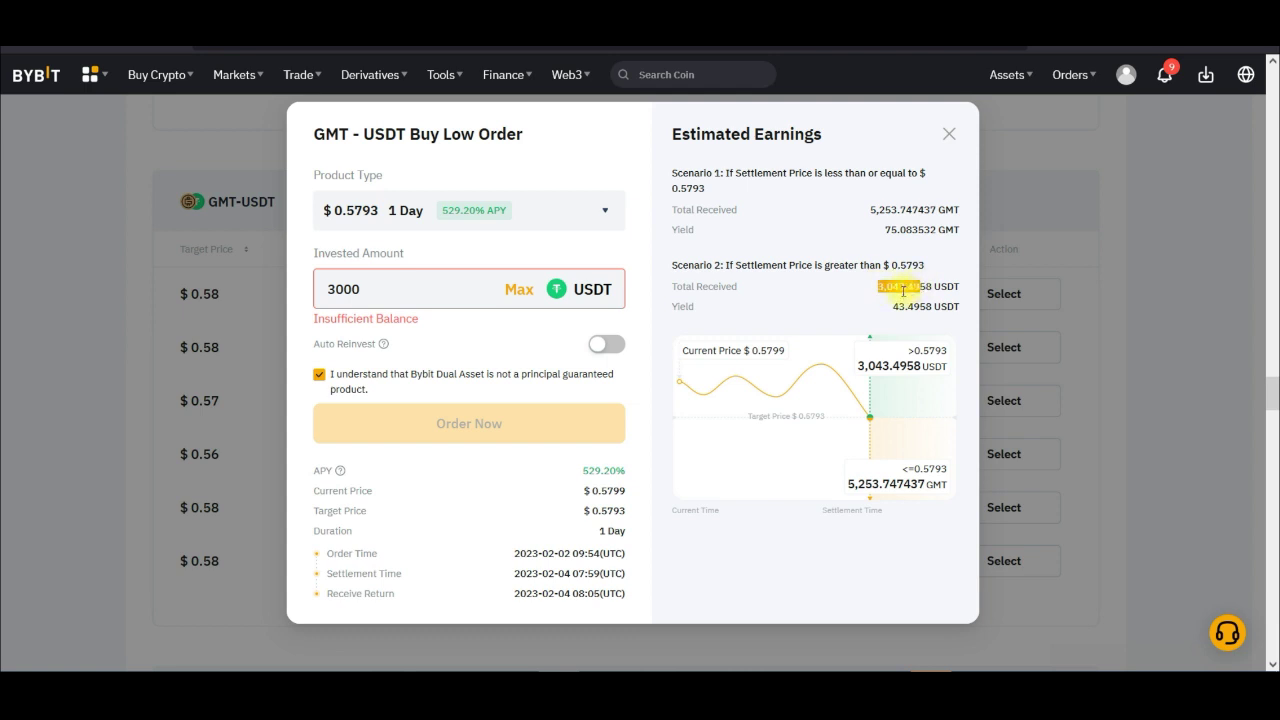
left_click_drag(891, 306, 947, 306)
Step: Compare the 75.083532 GMT and 43.4958 USDT yields, then close the order window
left_click(877, 209)
left_click_drag(870, 209, 953, 210)
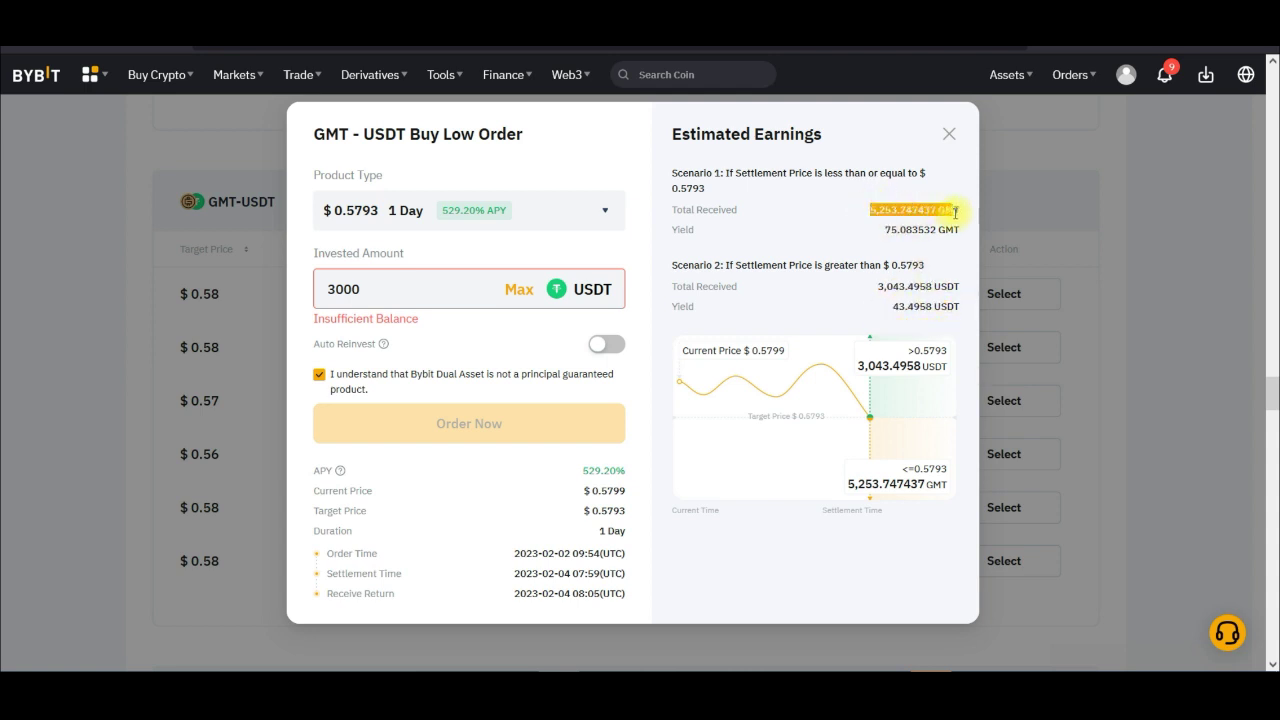
left_click(882, 208)
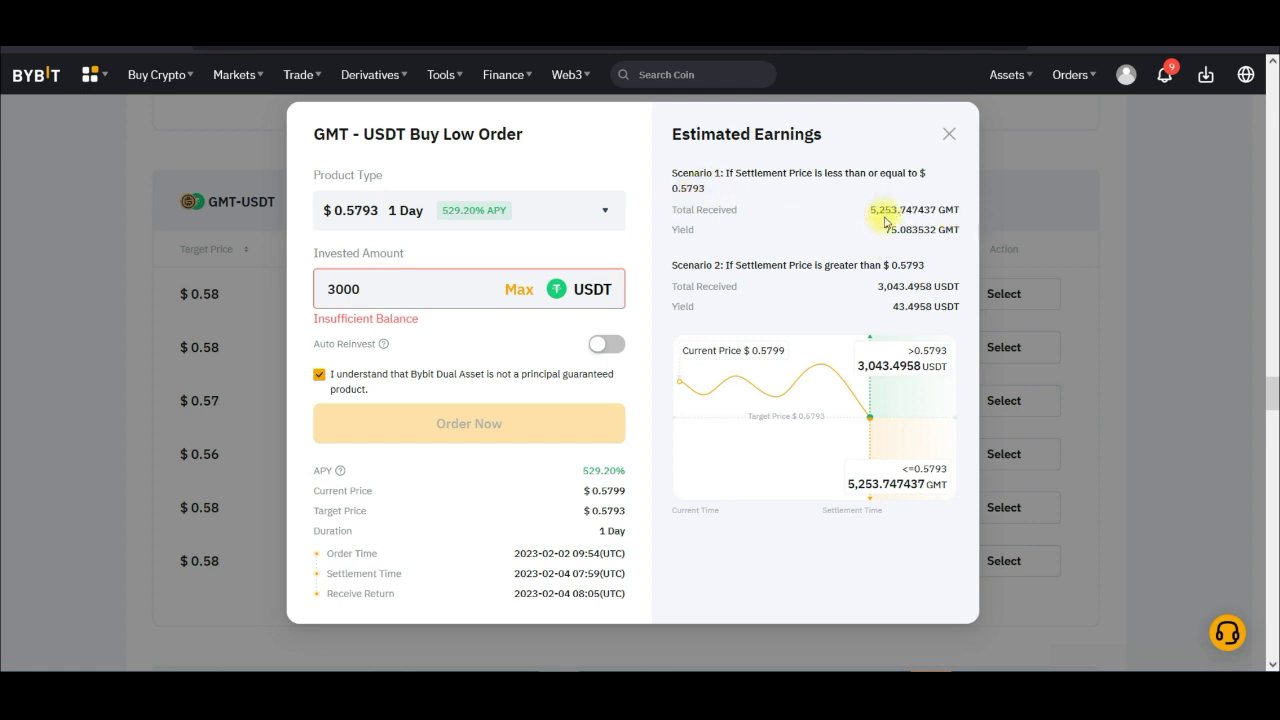
left_click_drag(885, 228, 930, 232)
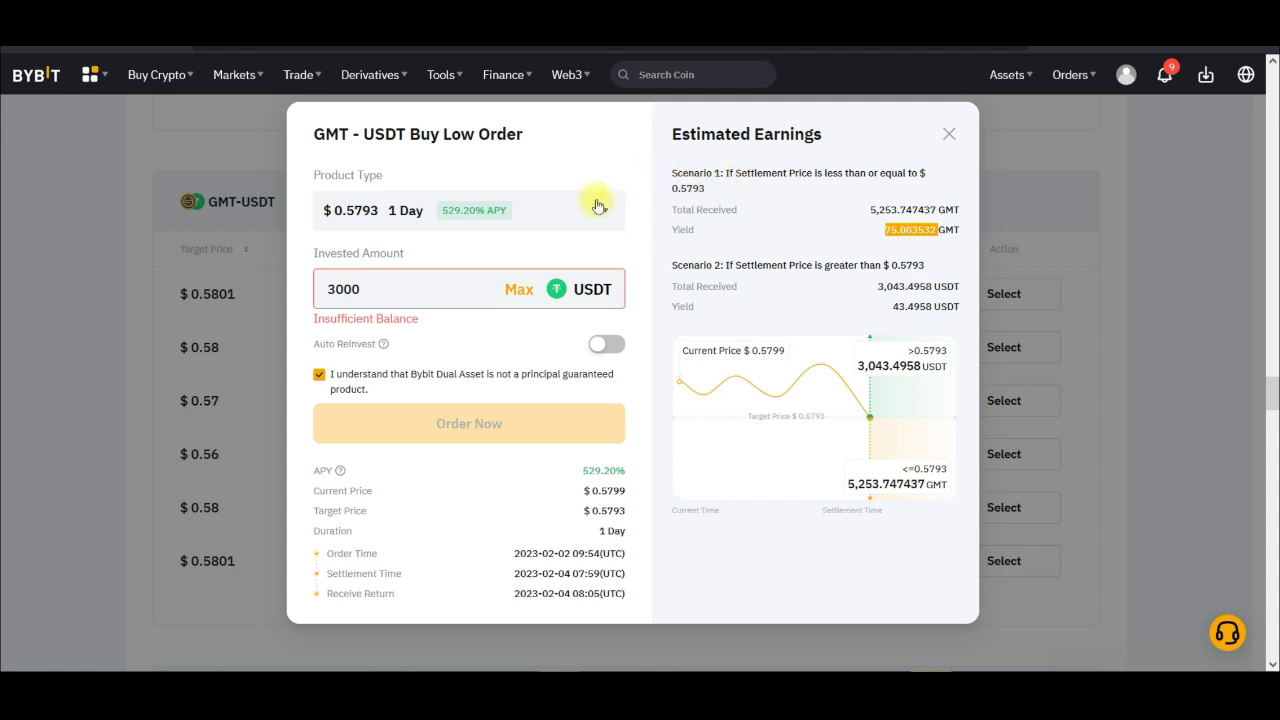
left_click(885, 240)
left_click_drag(885, 240, 922, 232)
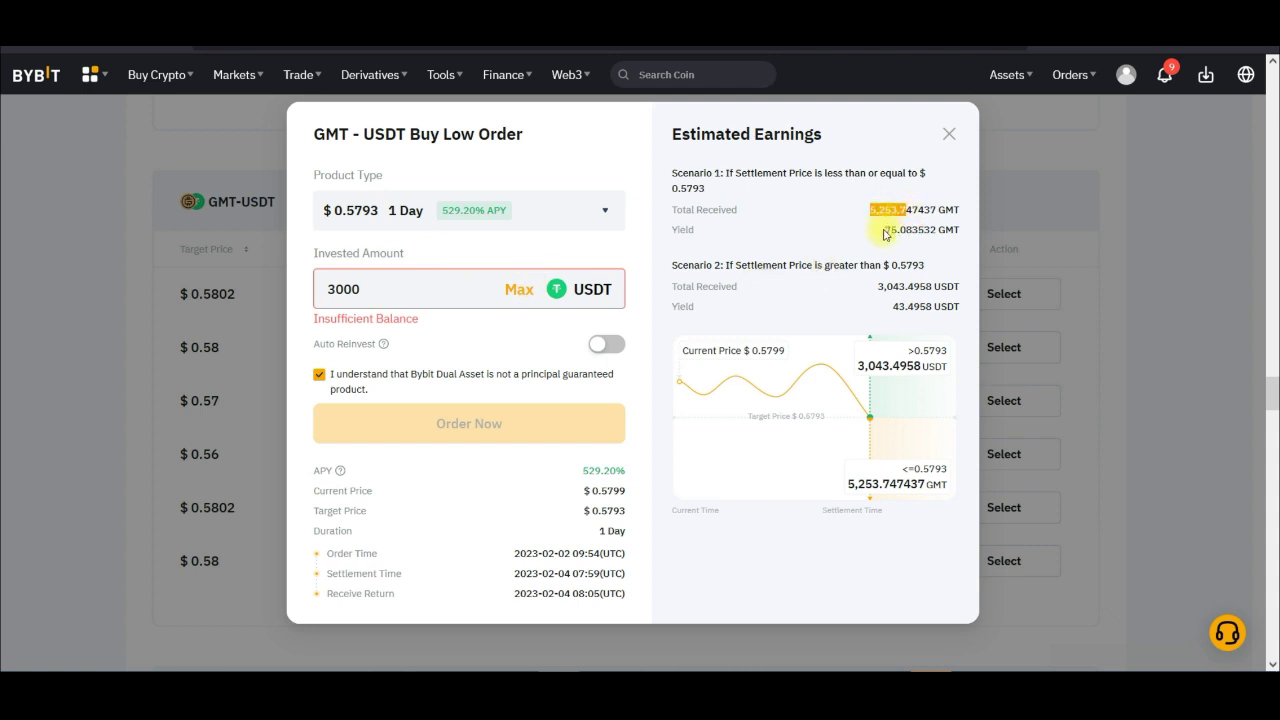
left_click_drag(886, 230, 949, 230)
left_click_drag(728, 266, 916, 265)
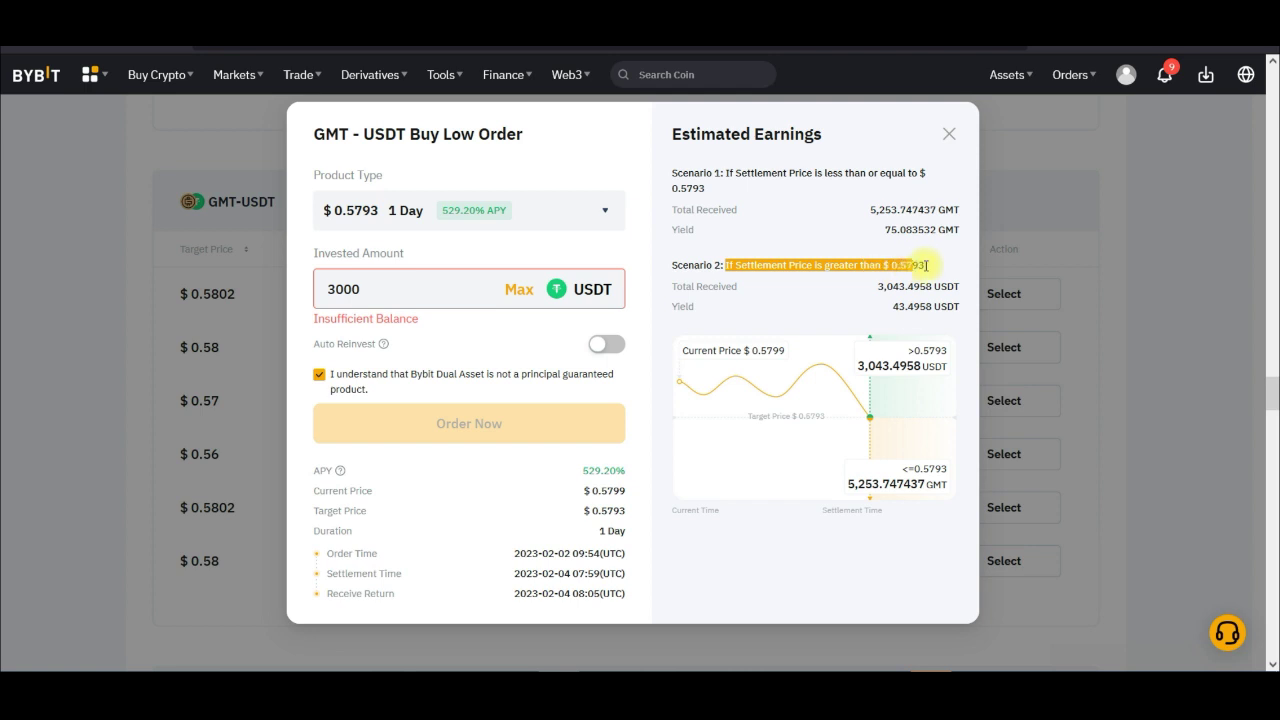
left_click(921, 264)
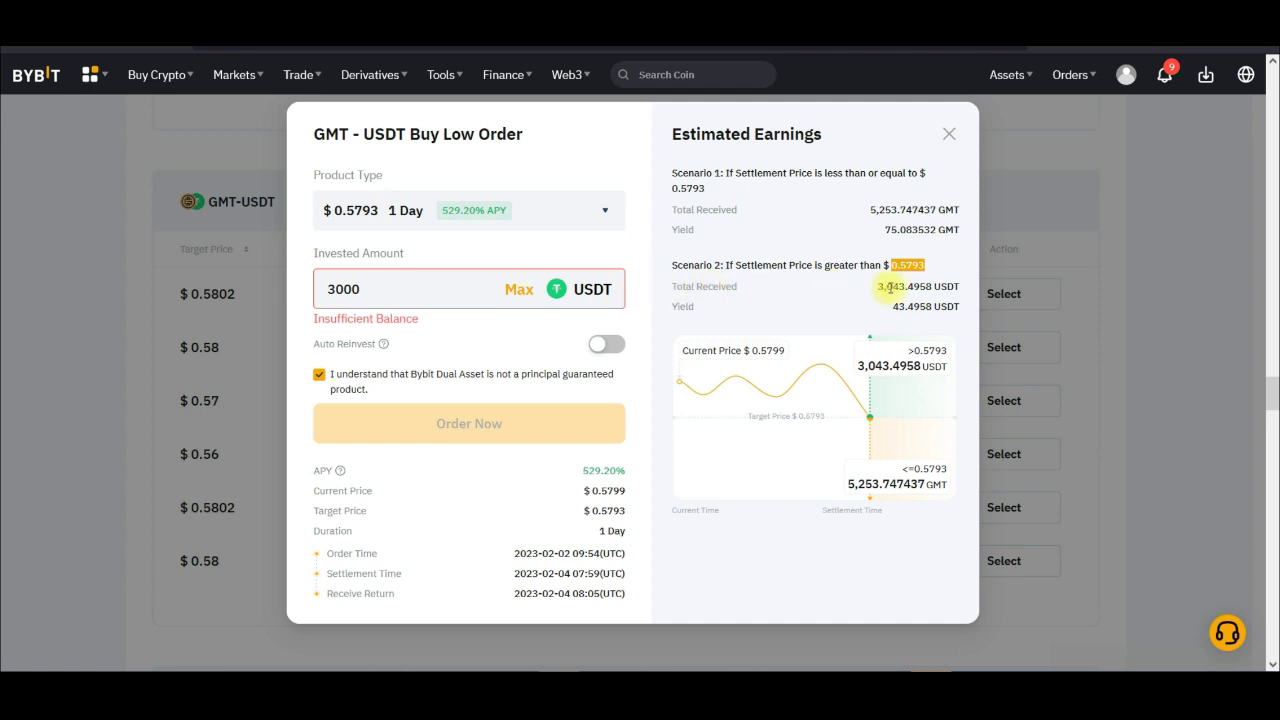
left_click_drag(885, 230, 930, 231)
left_click_drag(893, 306, 915, 306)
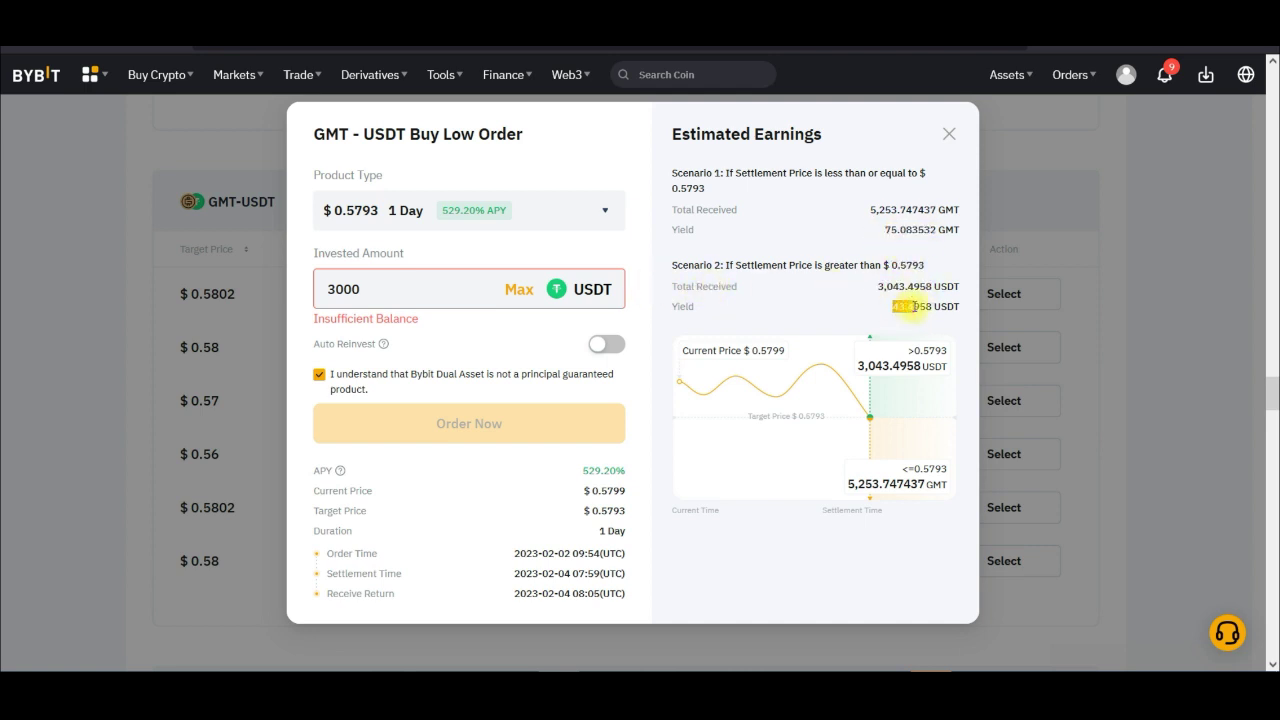
left_click_drag(886, 229, 938, 242)
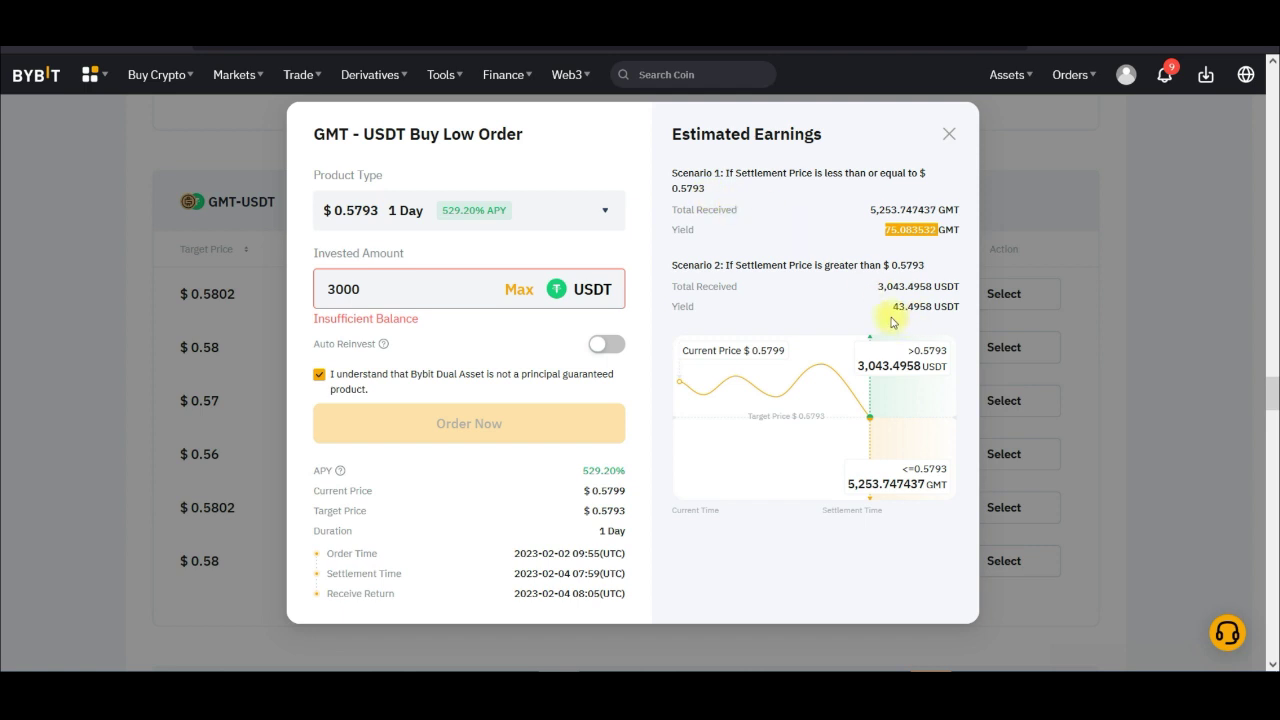
left_click_drag(893, 306, 921, 310)
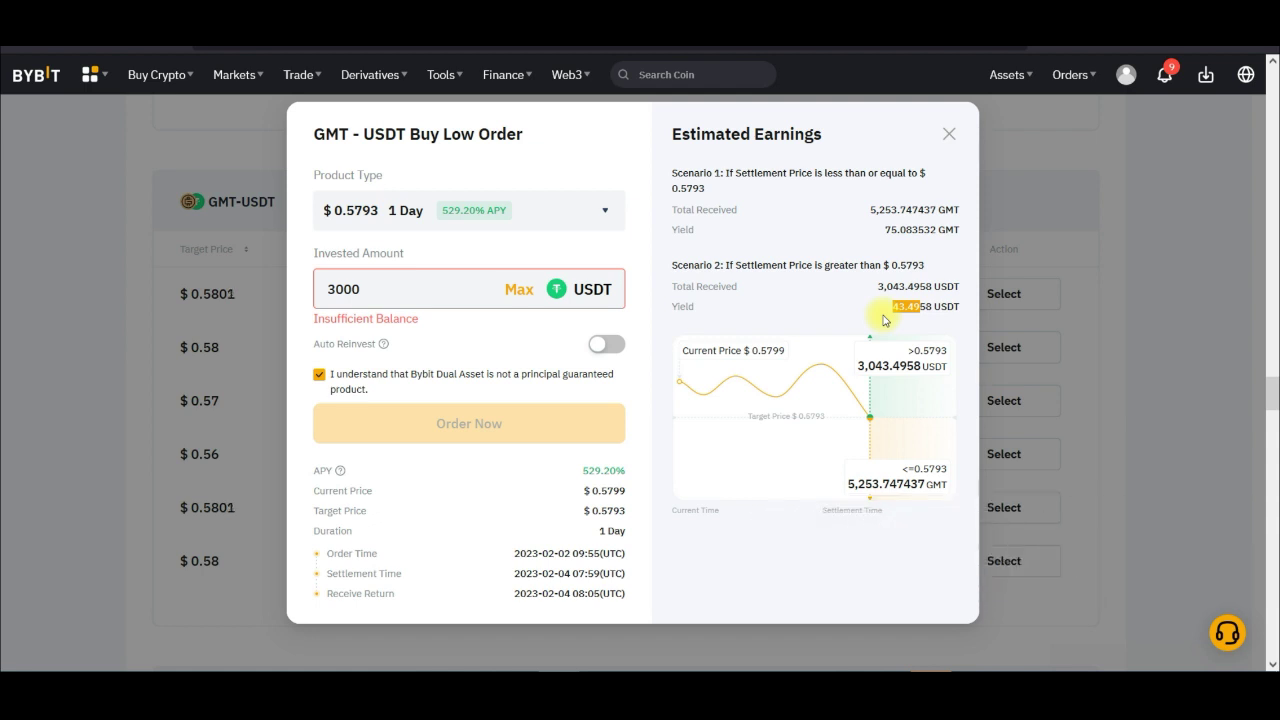
left_click(949, 136)
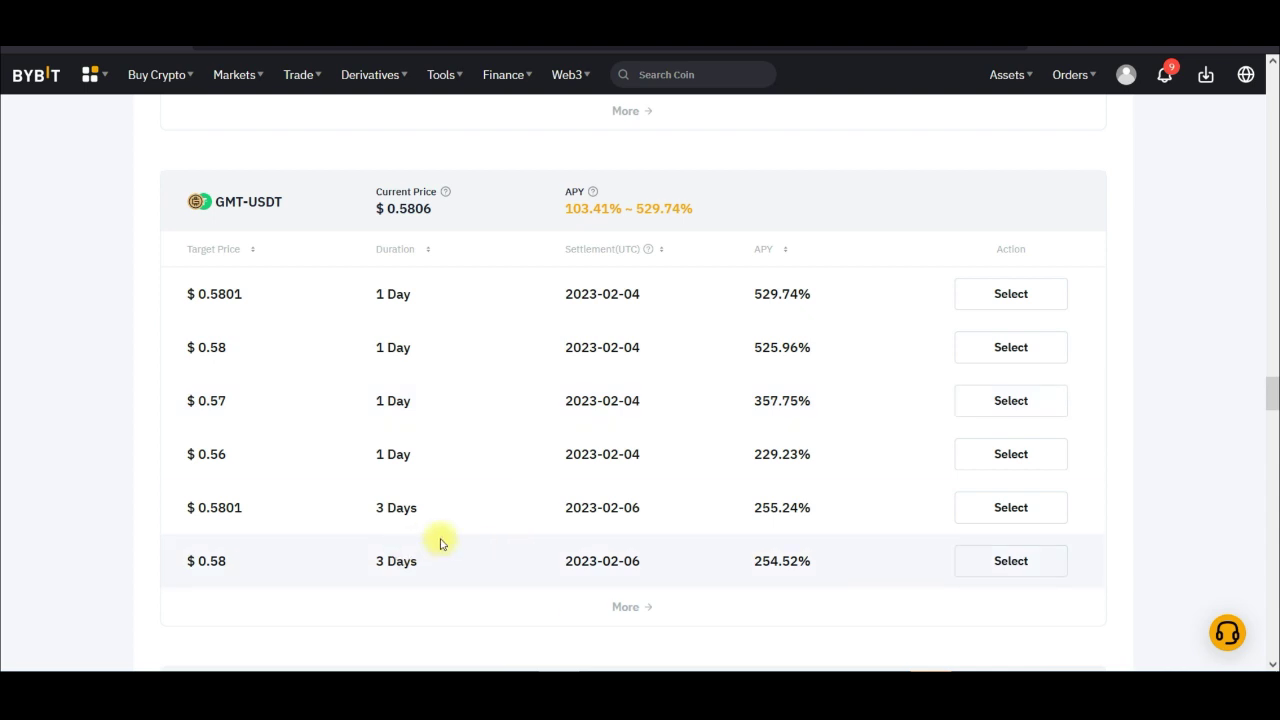
scroll(463, 518, "down", 1)
scroll(463, 518, "down", 2)
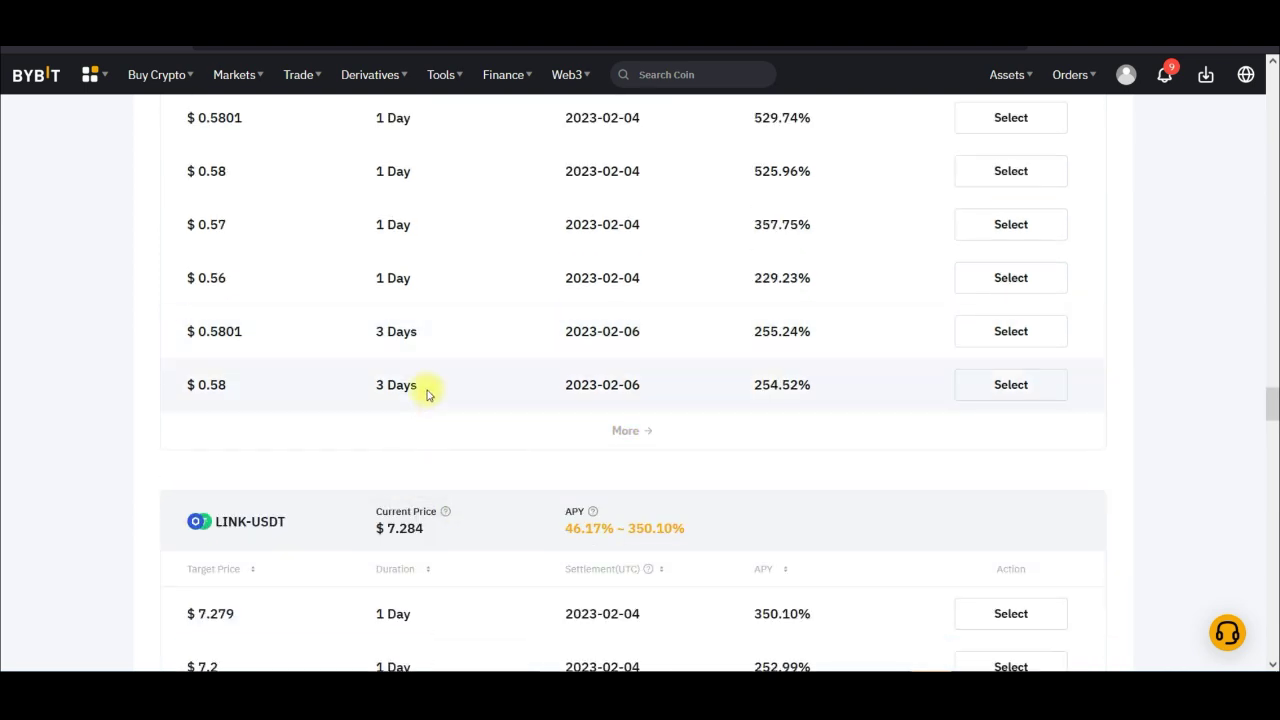
scroll(429, 394, "down", 3)
scroll(424, 404, "down", 6)
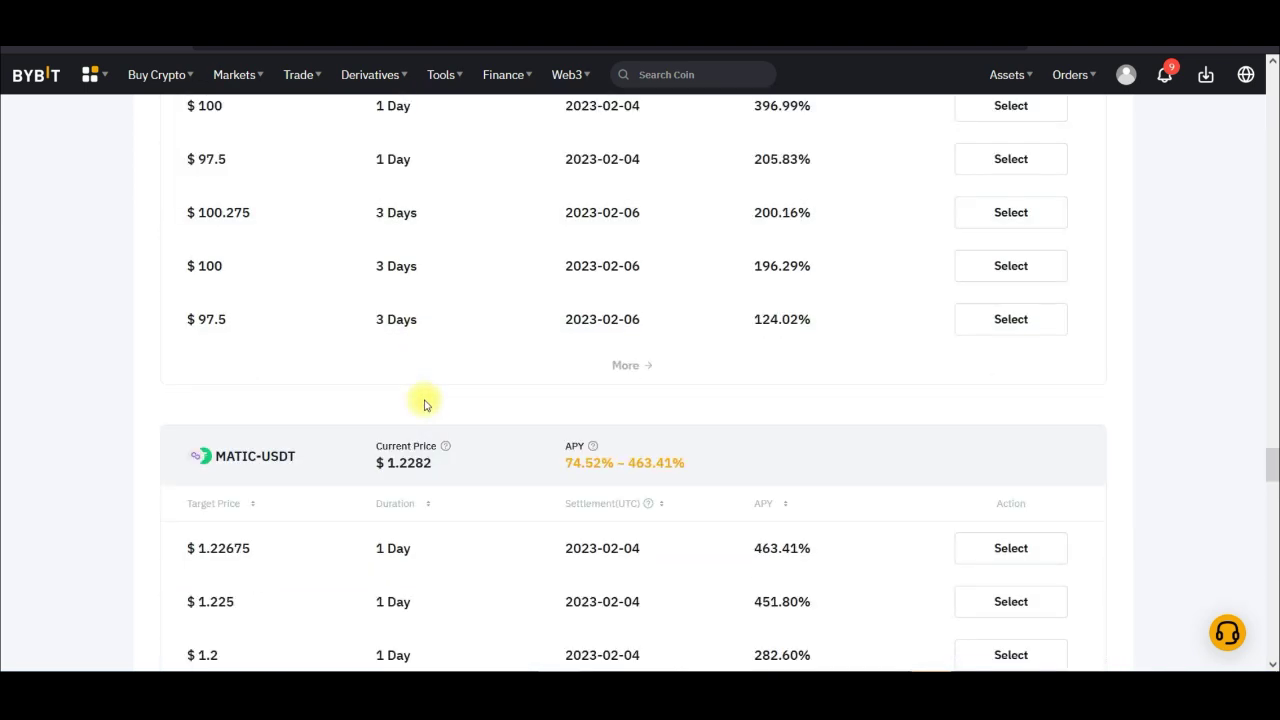
scroll(424, 404, "down", 3)
scroll(424, 409, "down", 10)
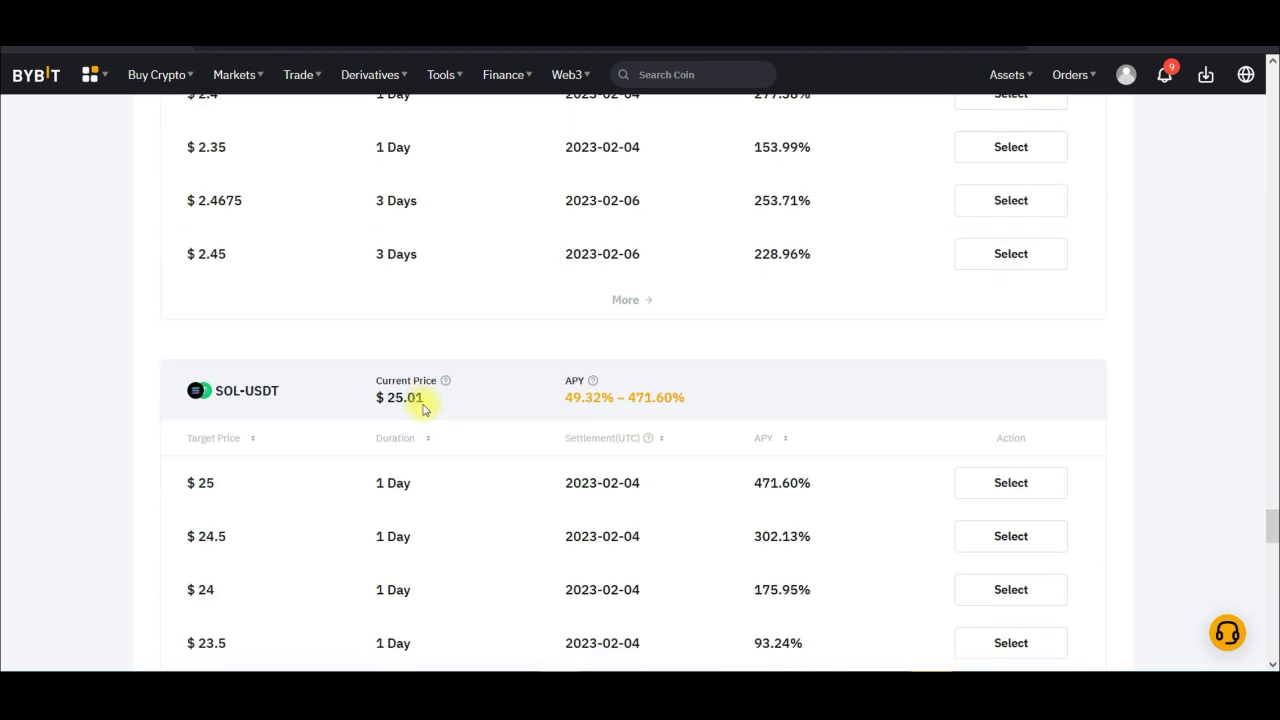
scroll(424, 409, "down", 4)
scroll(423, 403, "up", 12)
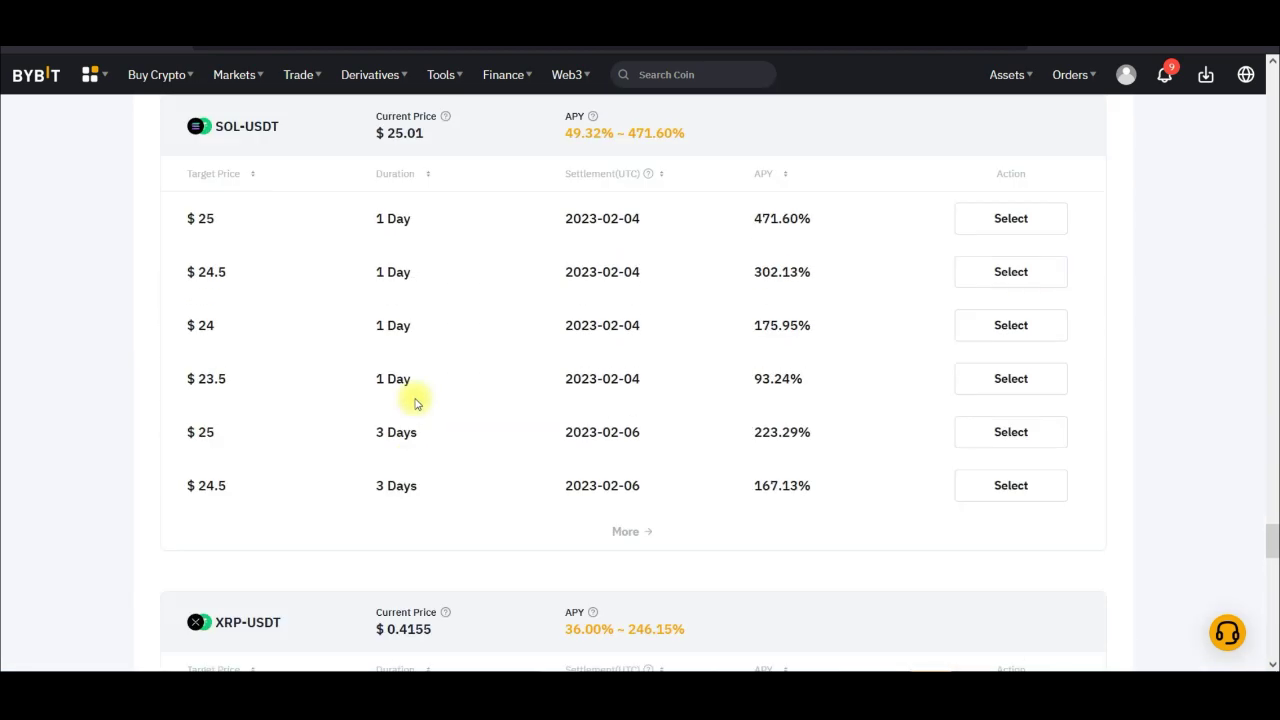
scroll(402, 401, "up", 7)
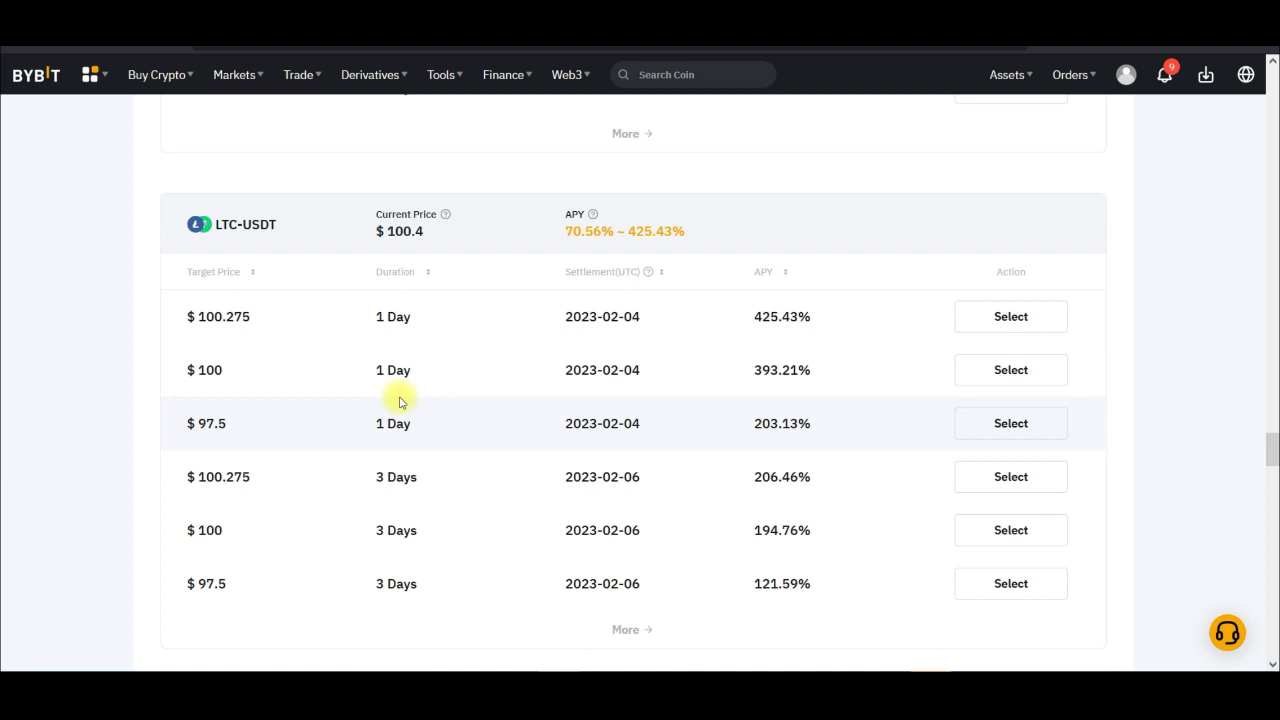
scroll(397, 401, "up", 14)
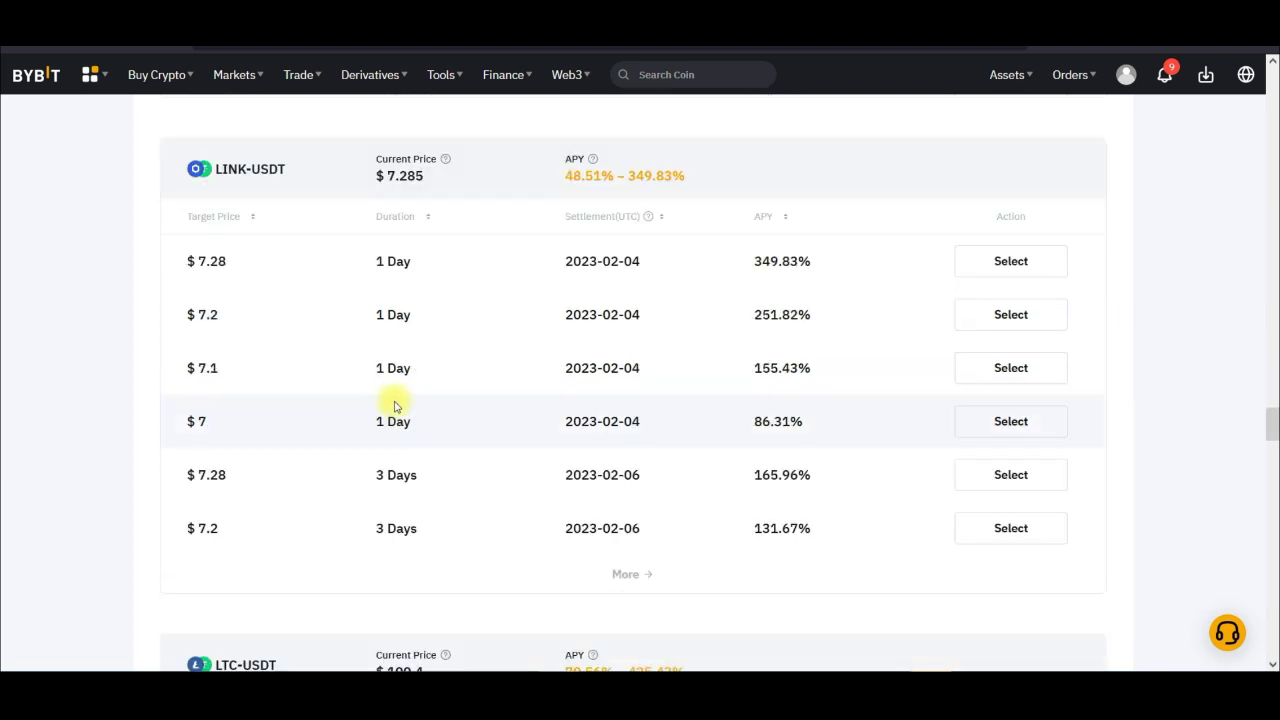
scroll(395, 404, "up", 4)
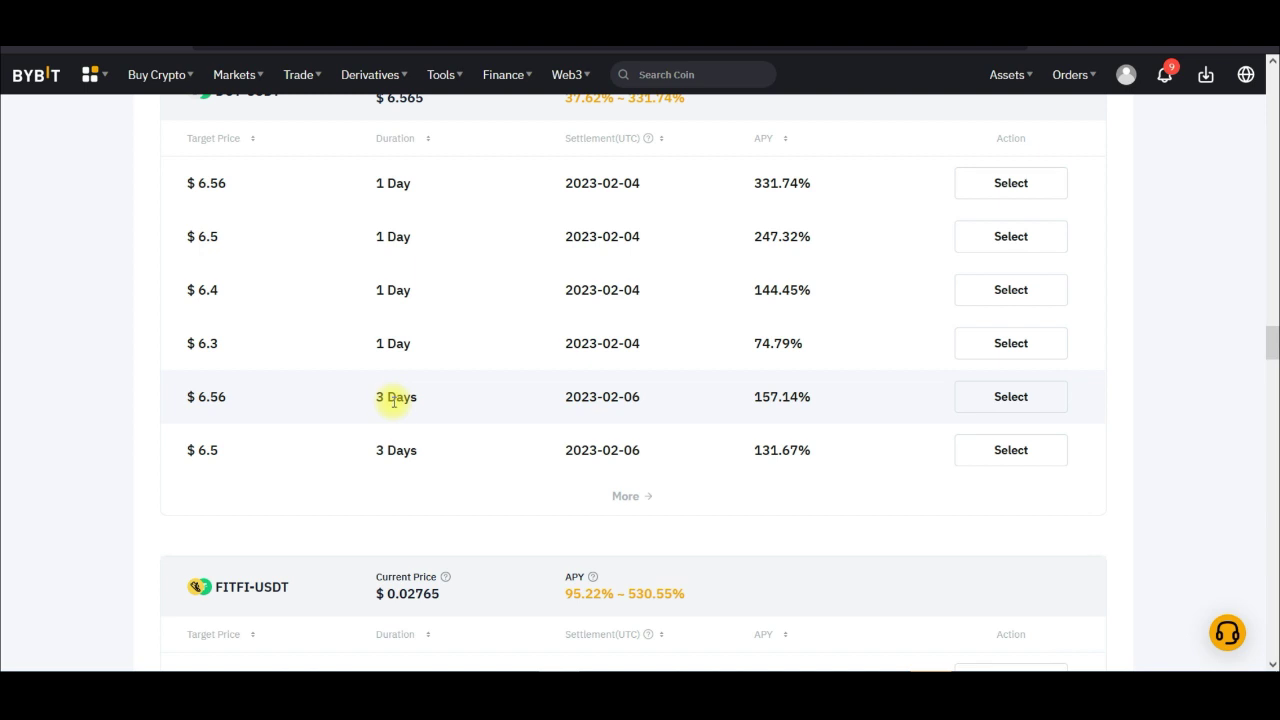
scroll(393, 400, "up", 5)
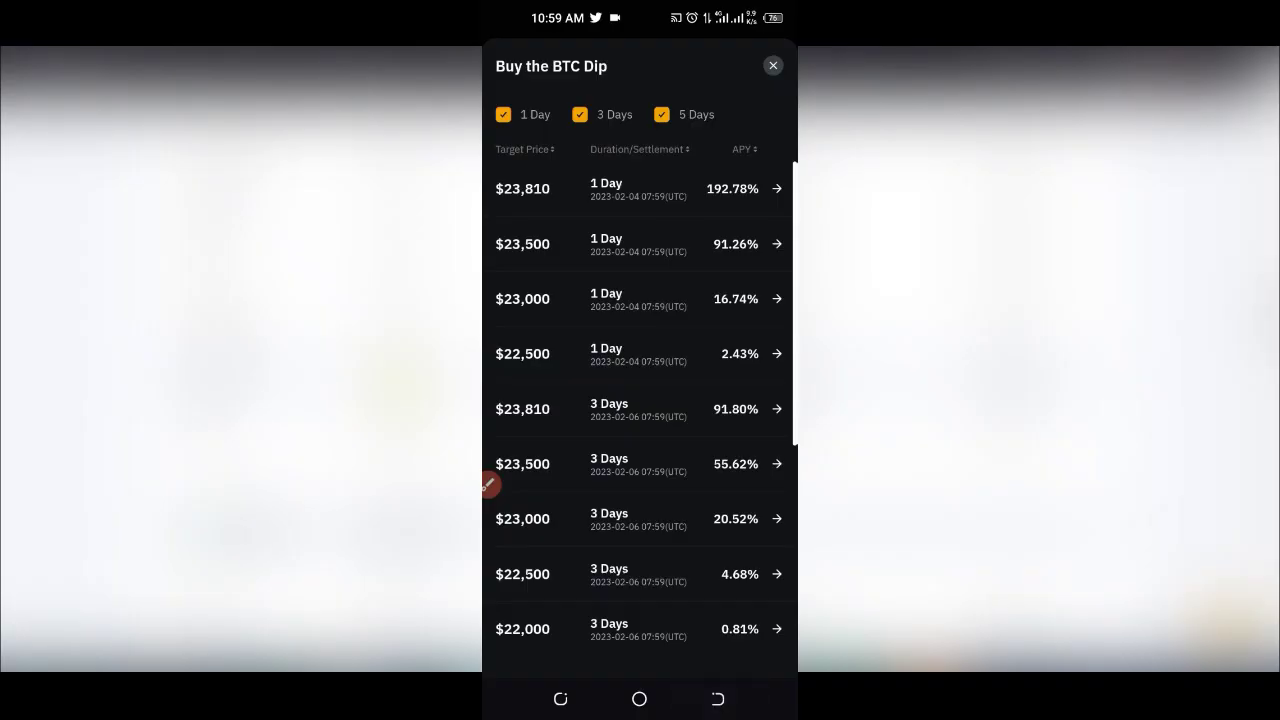
left_click(773, 65)
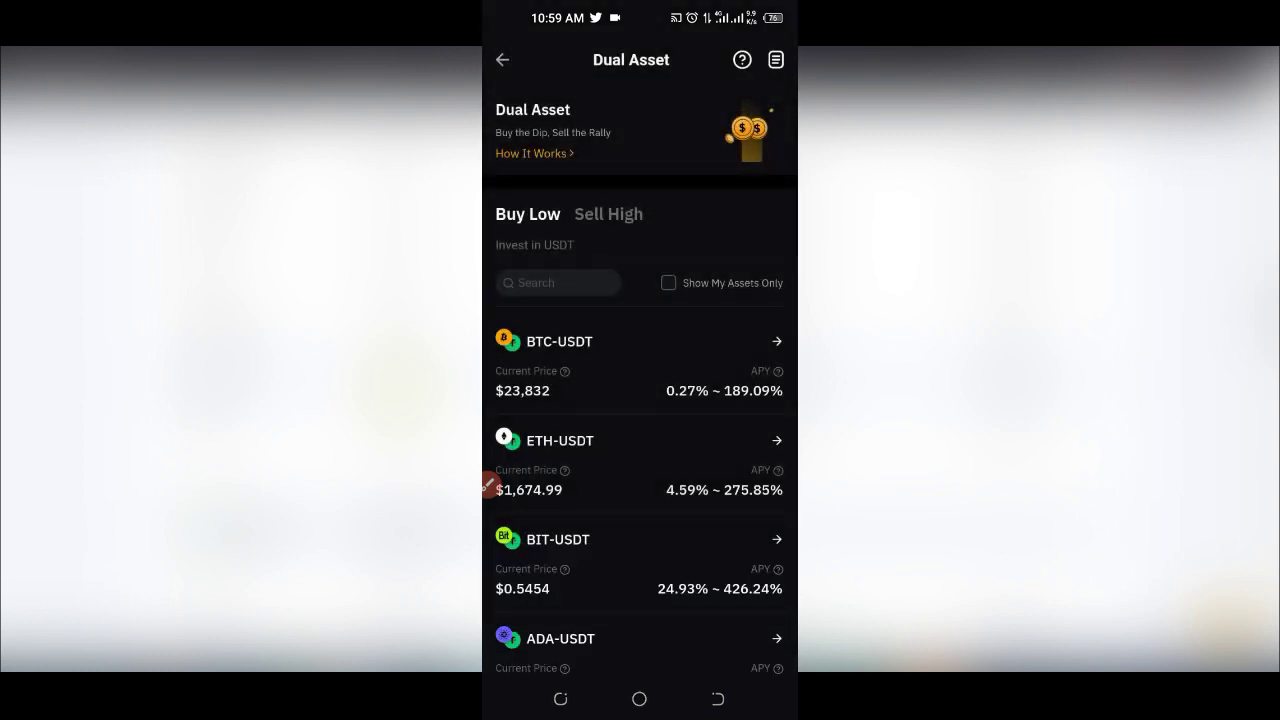
left_click(718, 698)
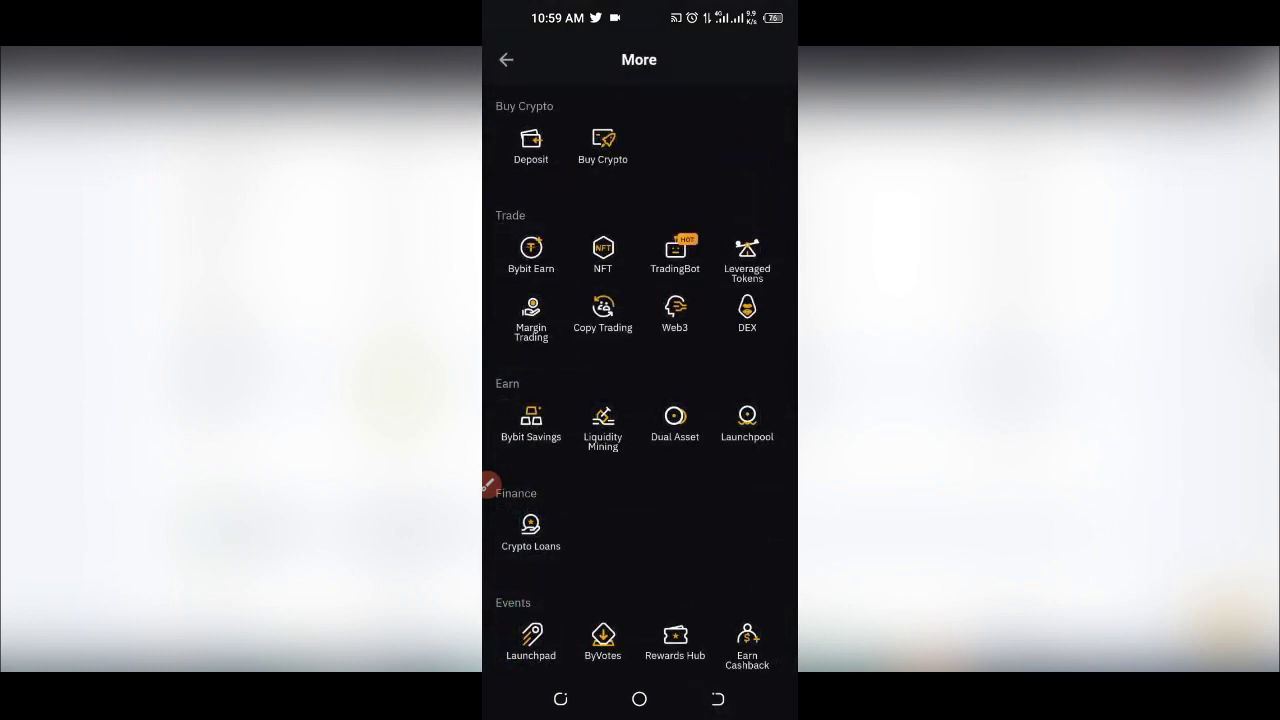
left_click(718, 698)
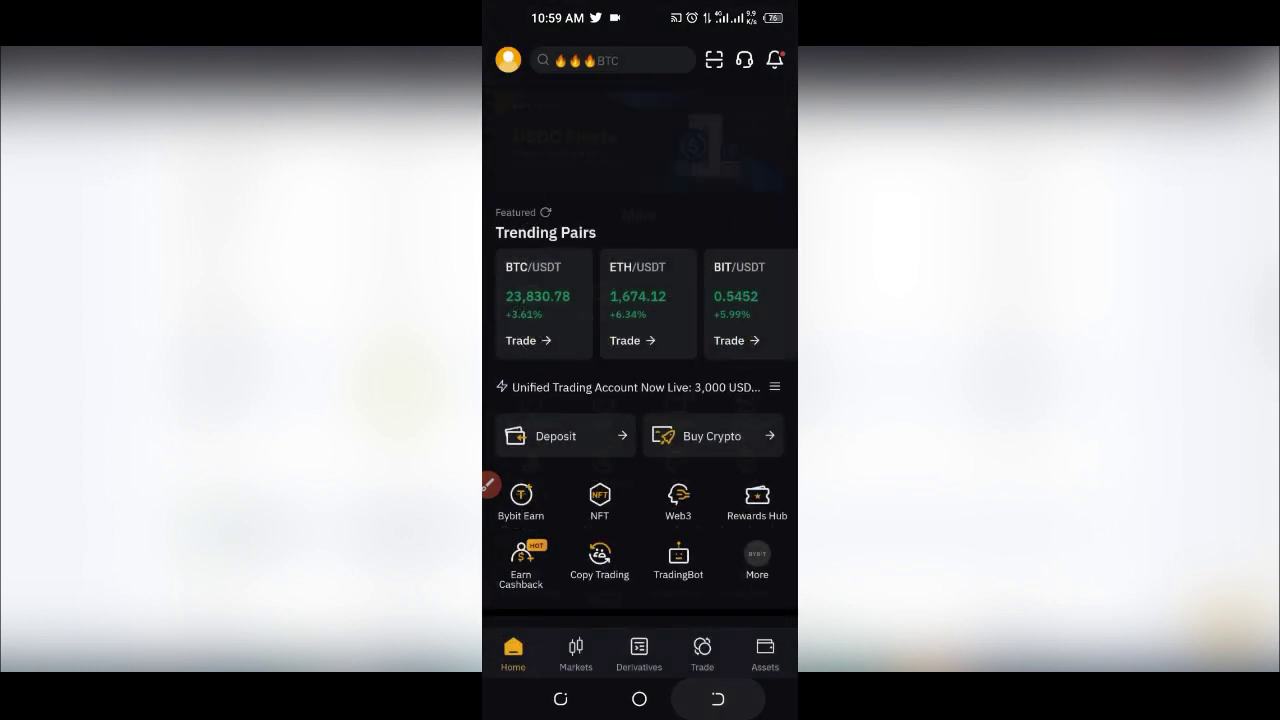
left_click(488, 485)
mouse_move(760, 527)
left_mouse_down()
mouse_move(783, 583)
mouse_move(772, 528)
left_mouse_up()
left_click(725, 664)
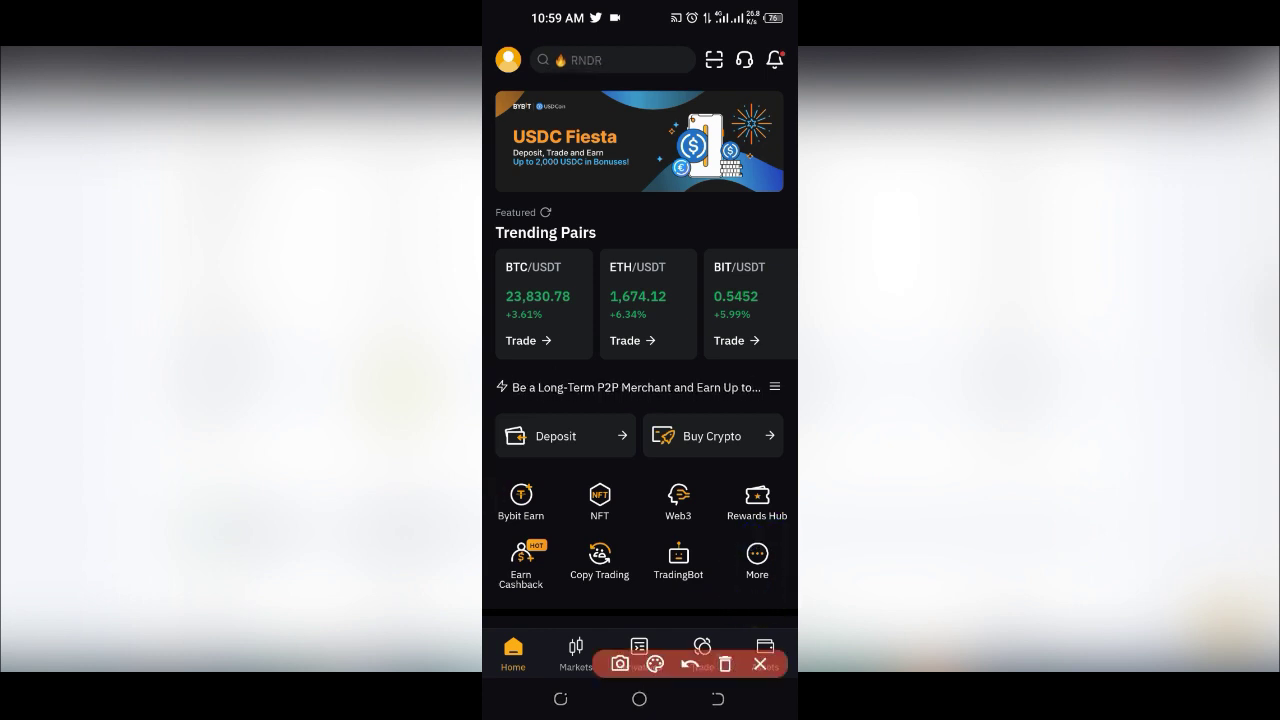
left_click(760, 664)
left_click(757, 560)
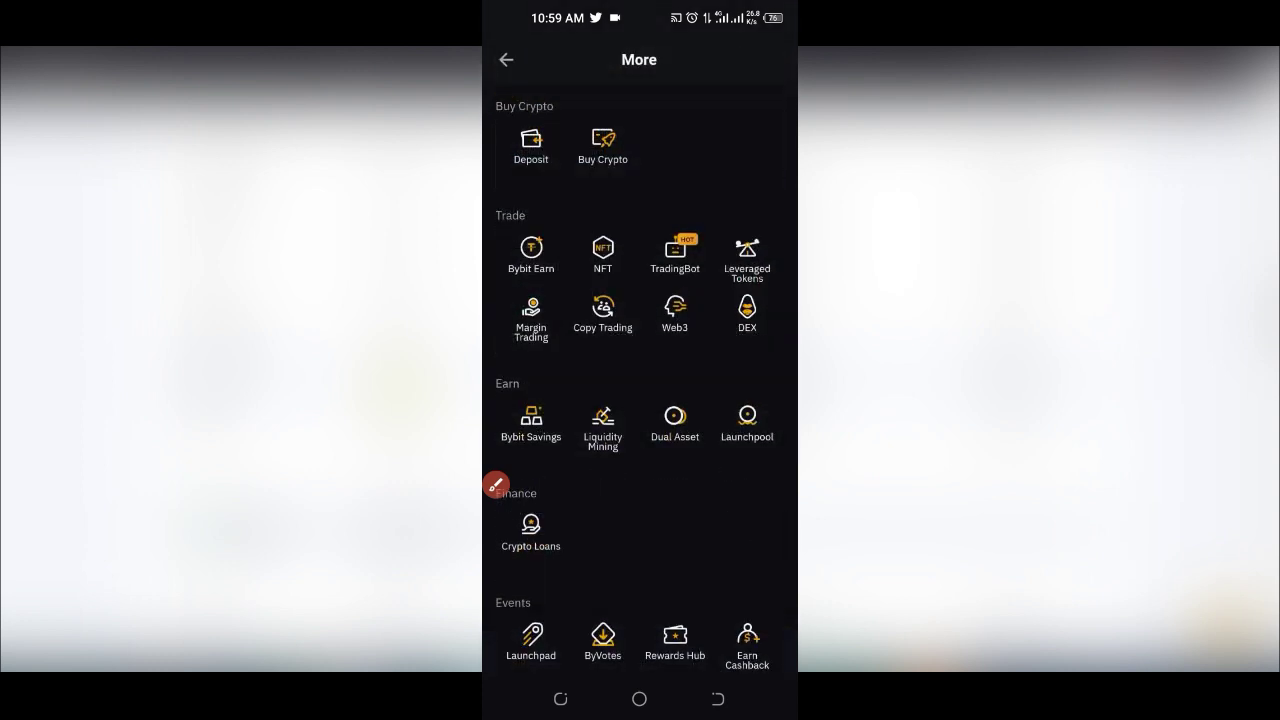
scroll(749, 494, "down", 2)
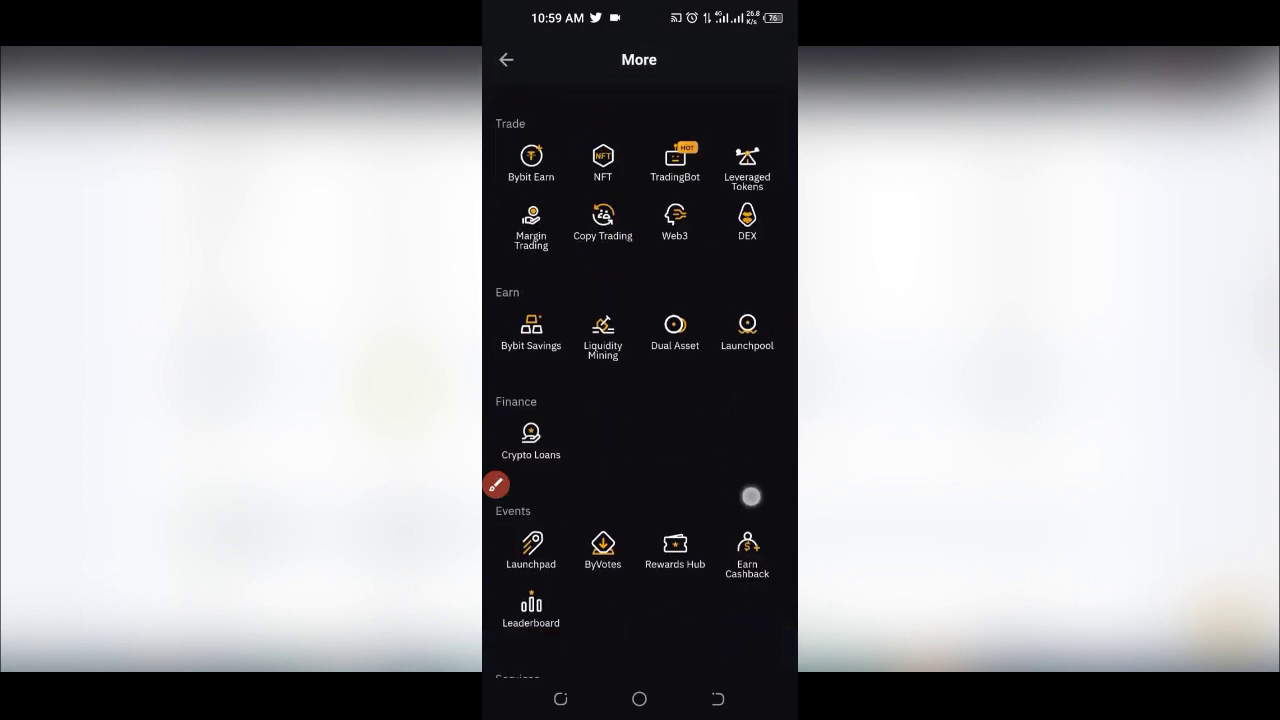
left_click(496, 485)
mouse_move(690, 279)
left_mouse_down()
mouse_move(717, 297)
mouse_move(700, 268)
left_mouse_up()
left_click(725, 664)
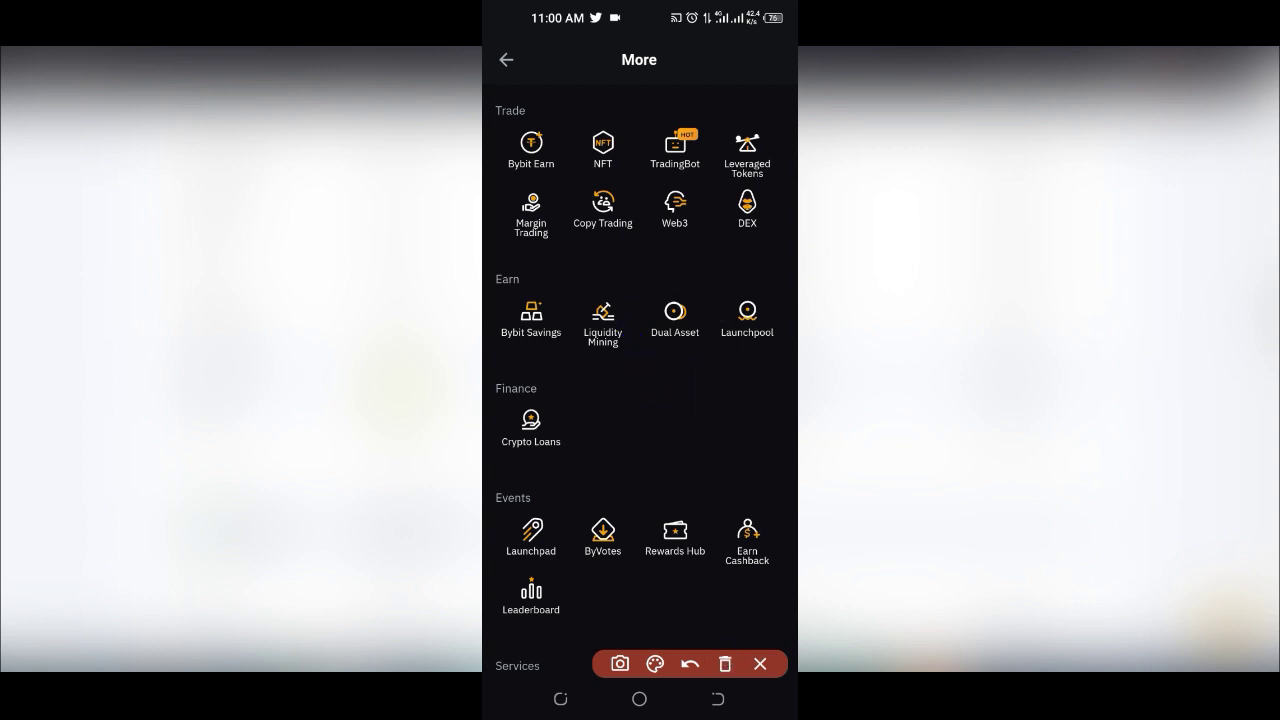
left_click(760, 664)
left_click(674, 318)
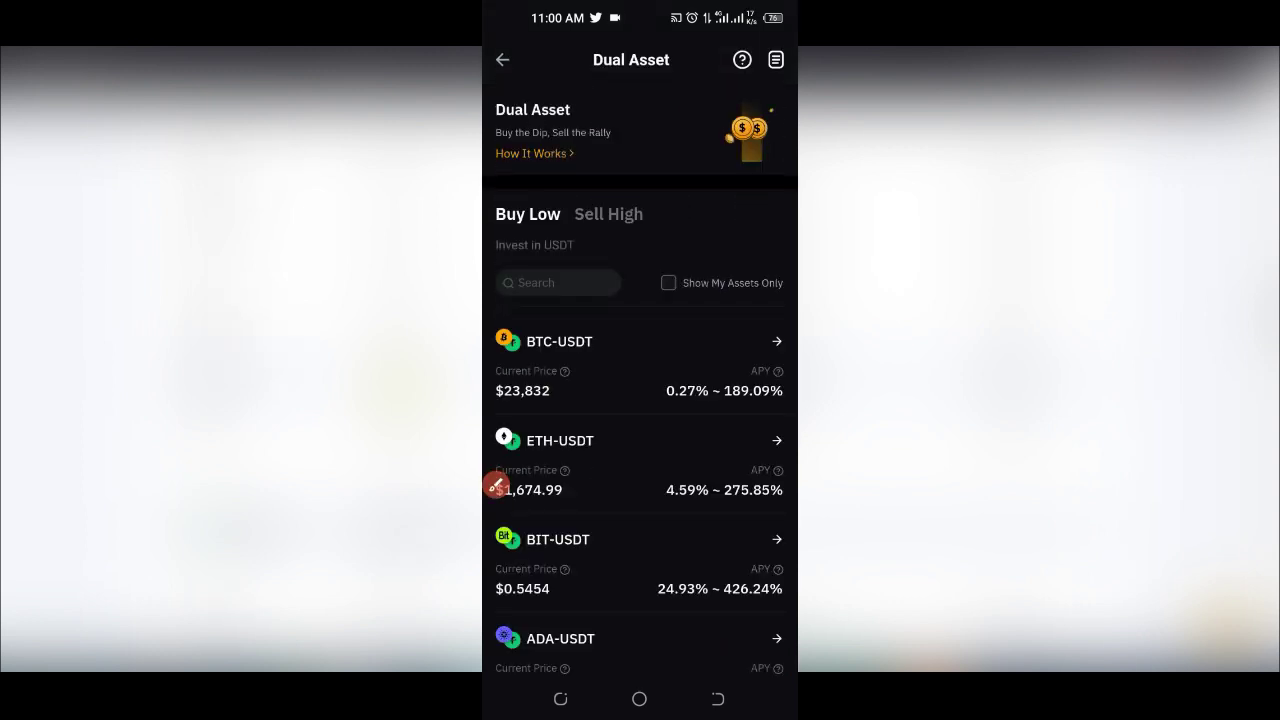
left_click(496, 486)
left_click_drag(518, 222, 574, 199)
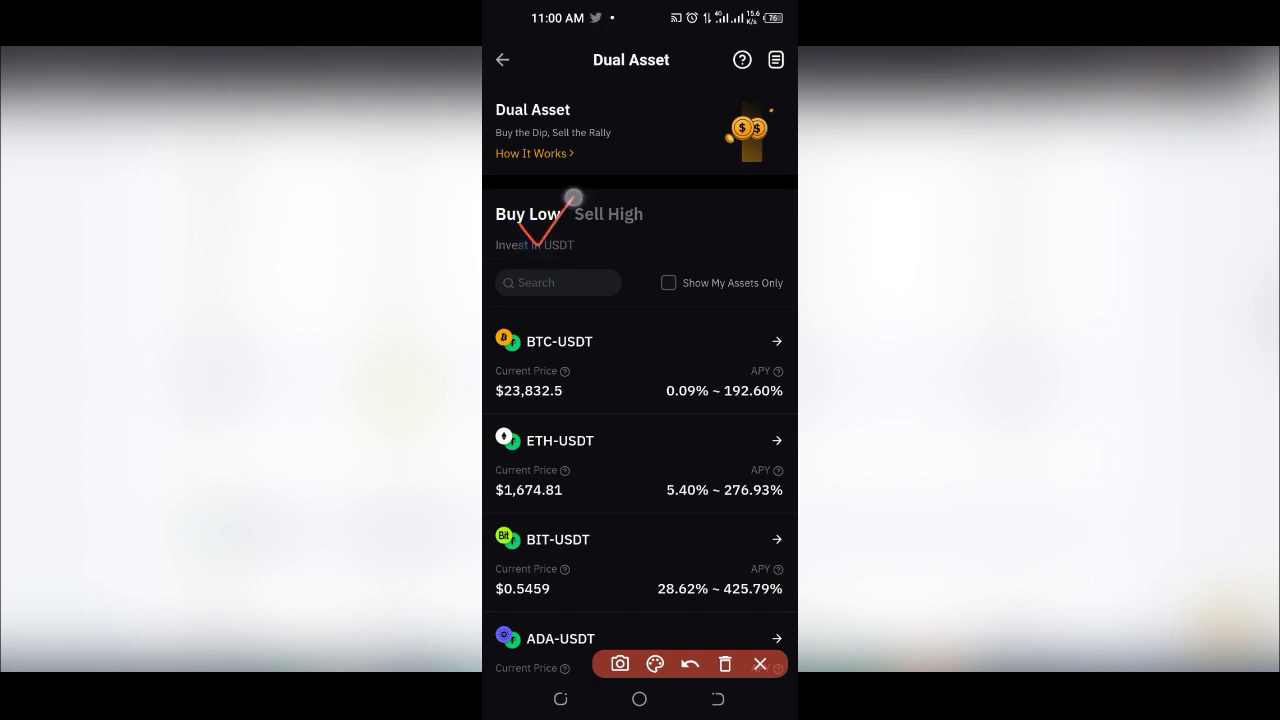
left_click_drag(608, 238, 682, 174)
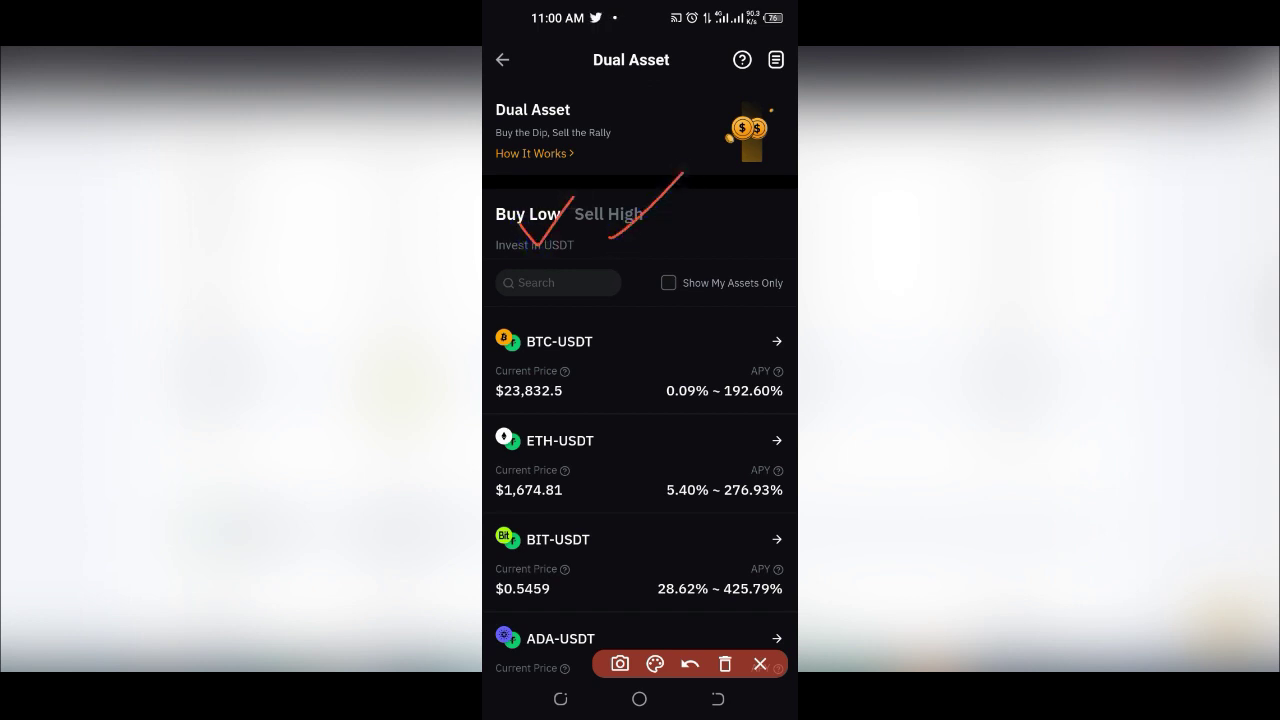
left_click(725, 664)
left_click(762, 664)
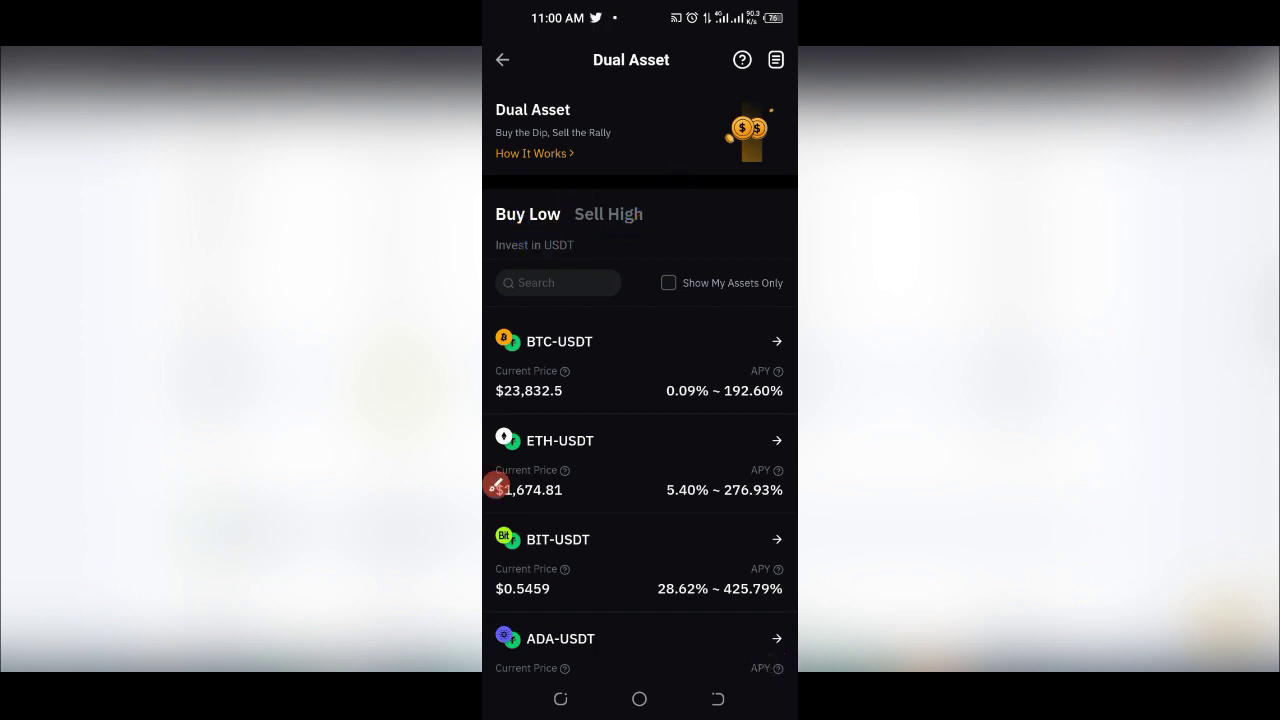
left_click_drag(667, 579, 694, 477)
left_click_drag(666, 614, 700, 451)
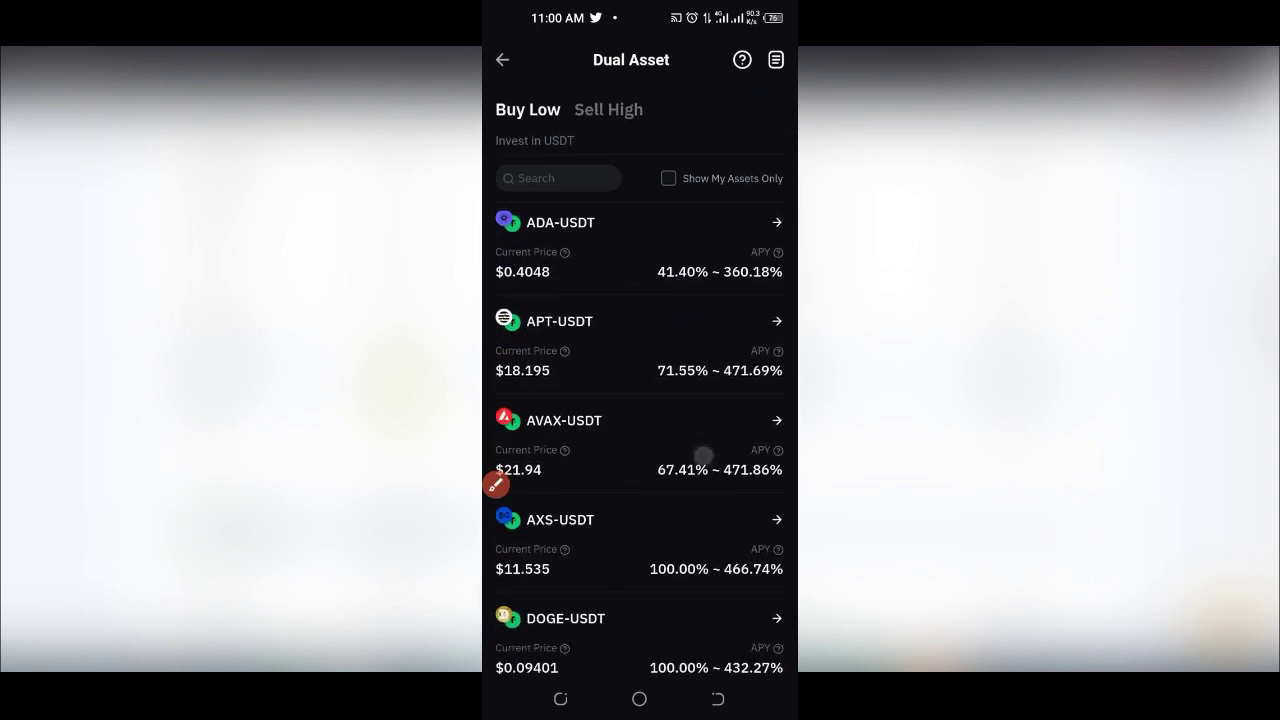
left_click_drag(673, 521, 691, 457)
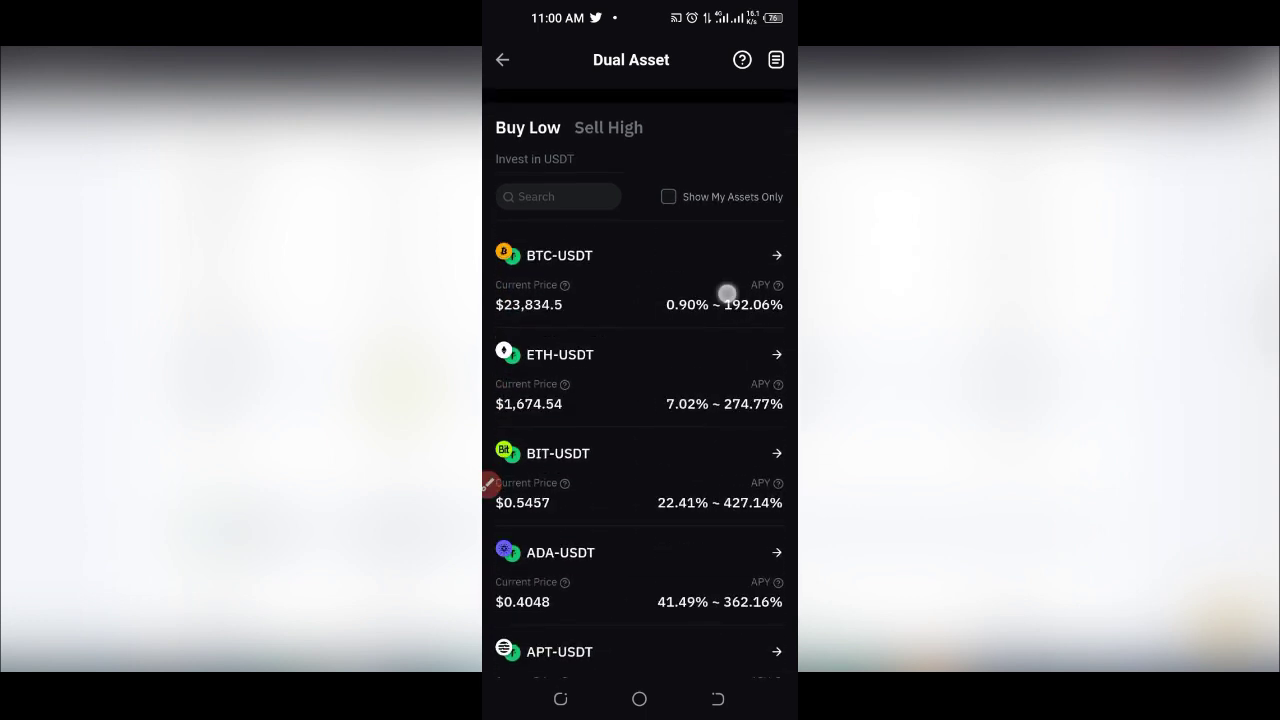
left_click(600, 265)
left_click(489, 484)
mouse_move(505, 141)
left_mouse_down()
mouse_move(568, 111)
mouse_move(600, 140)
mouse_move(641, 104)
left_mouse_up()
Step: In the mobile app's Buy the BTC Dip list, open the $23,805 1 Day order at 192.06% APY
left_click_drag(685, 141, 722, 106)
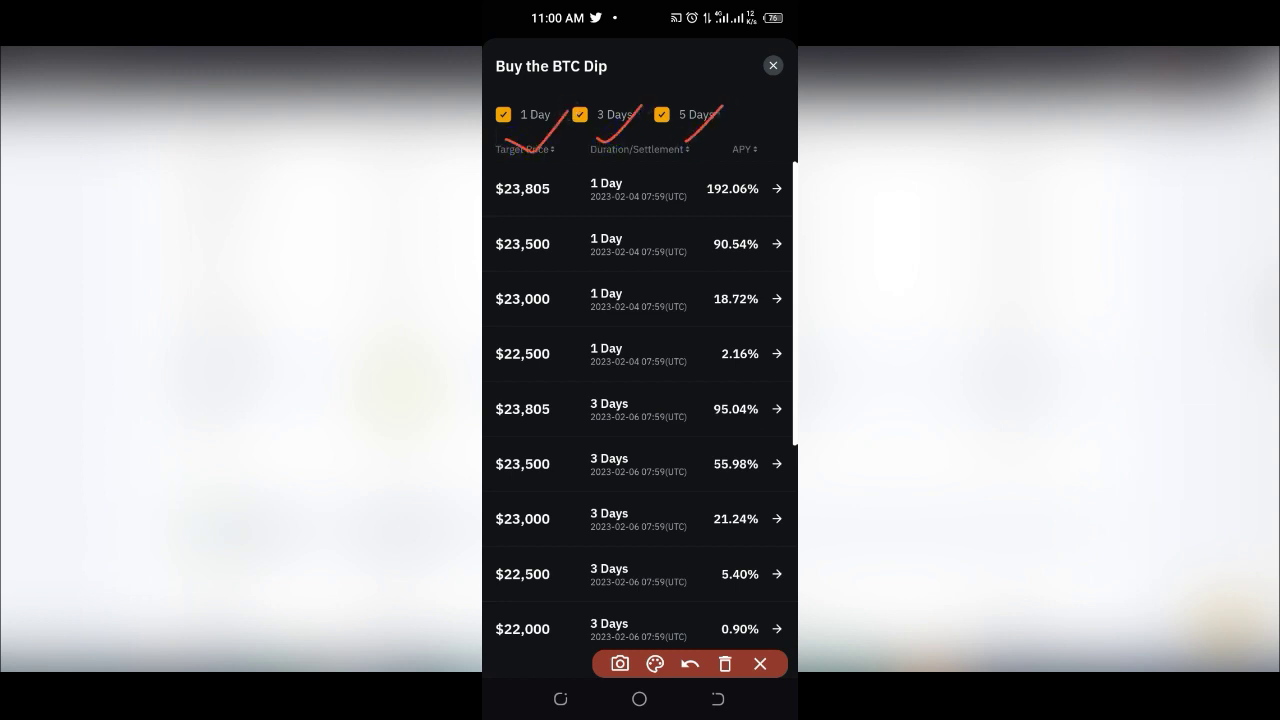
left_click_drag(646, 206, 748, 163)
left_click(725, 663)
left_click(760, 663)
left_click(750, 190)
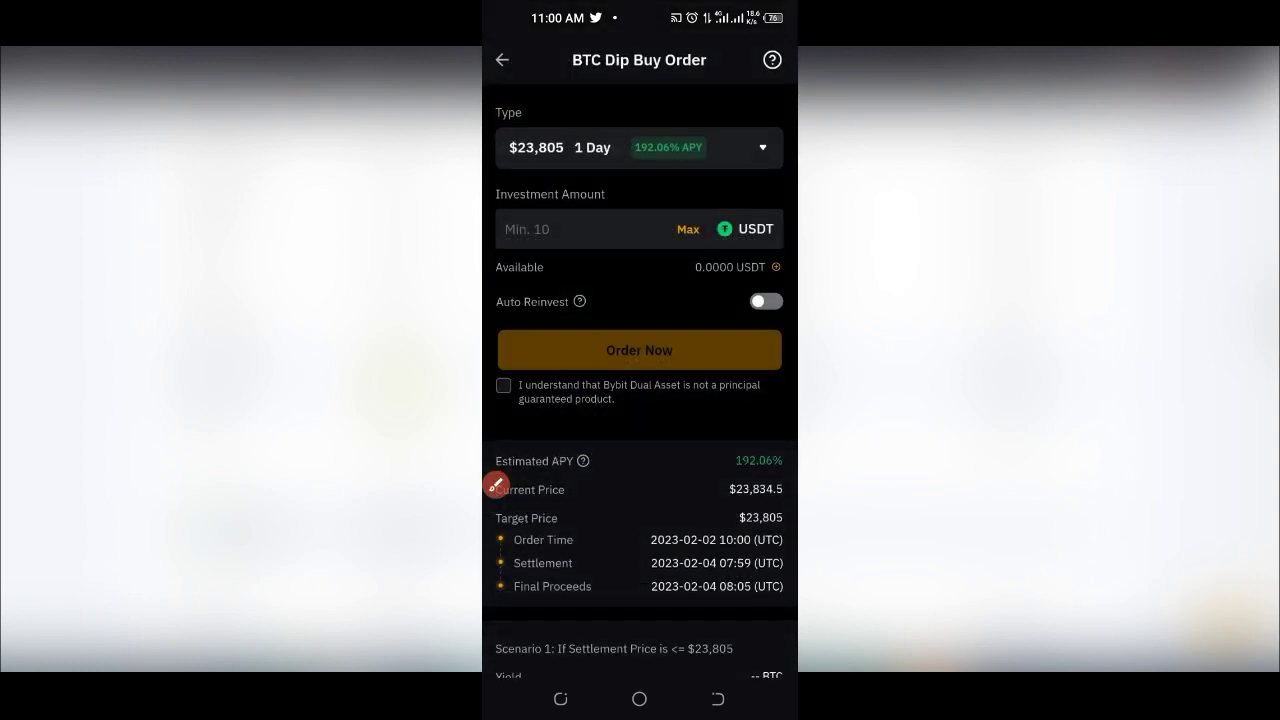
left_click(496, 485)
left_click_drag(688, 258, 657, 265)
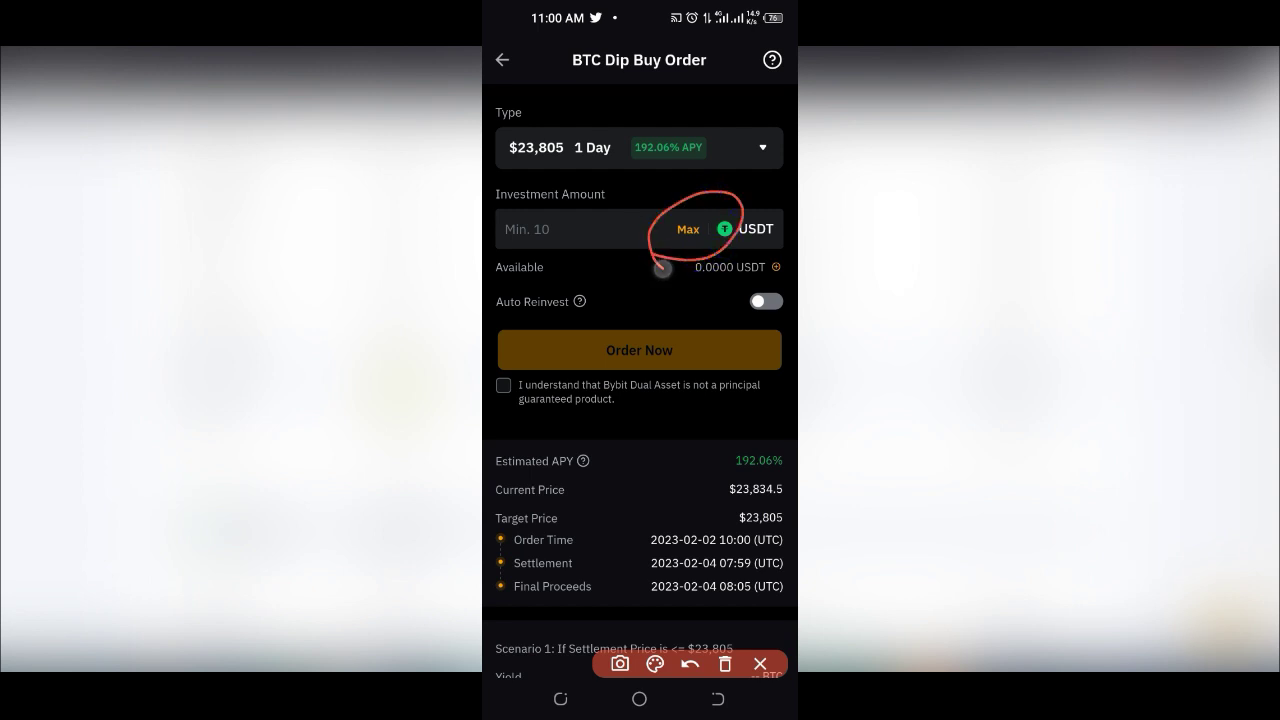
left_click_drag(598, 383, 668, 366)
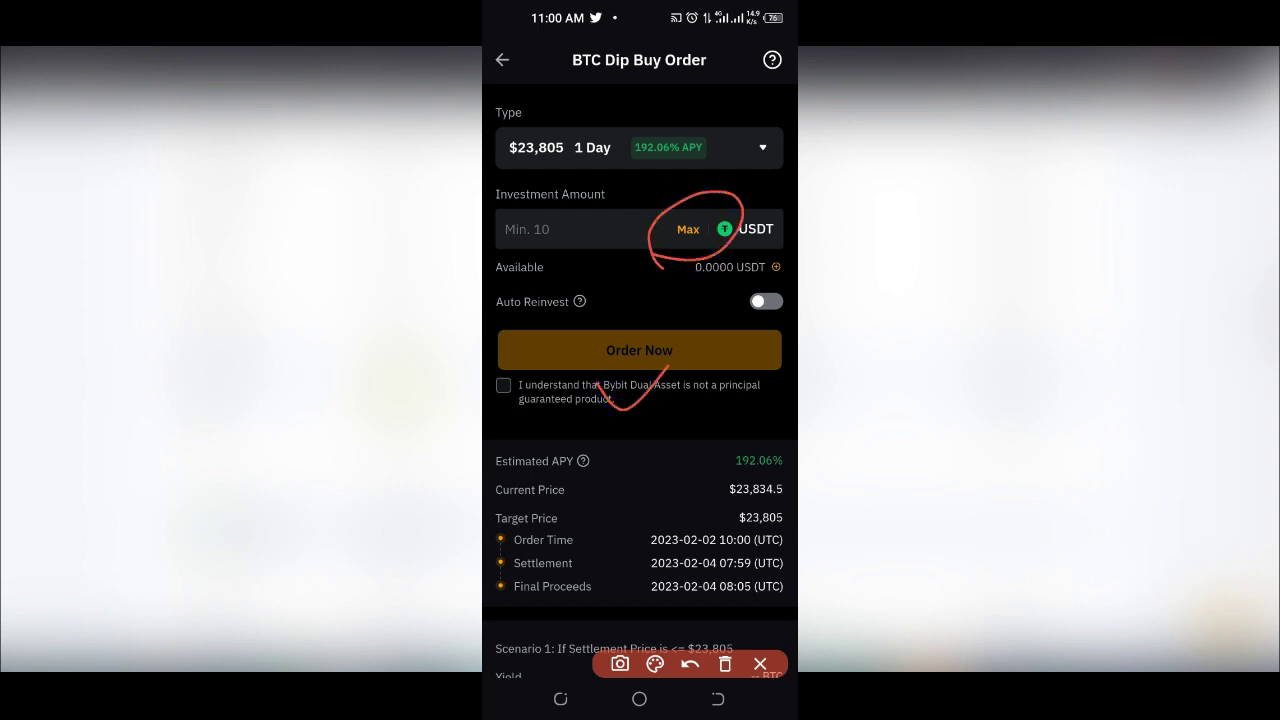
left_click(725, 664)
left_click(760, 664)
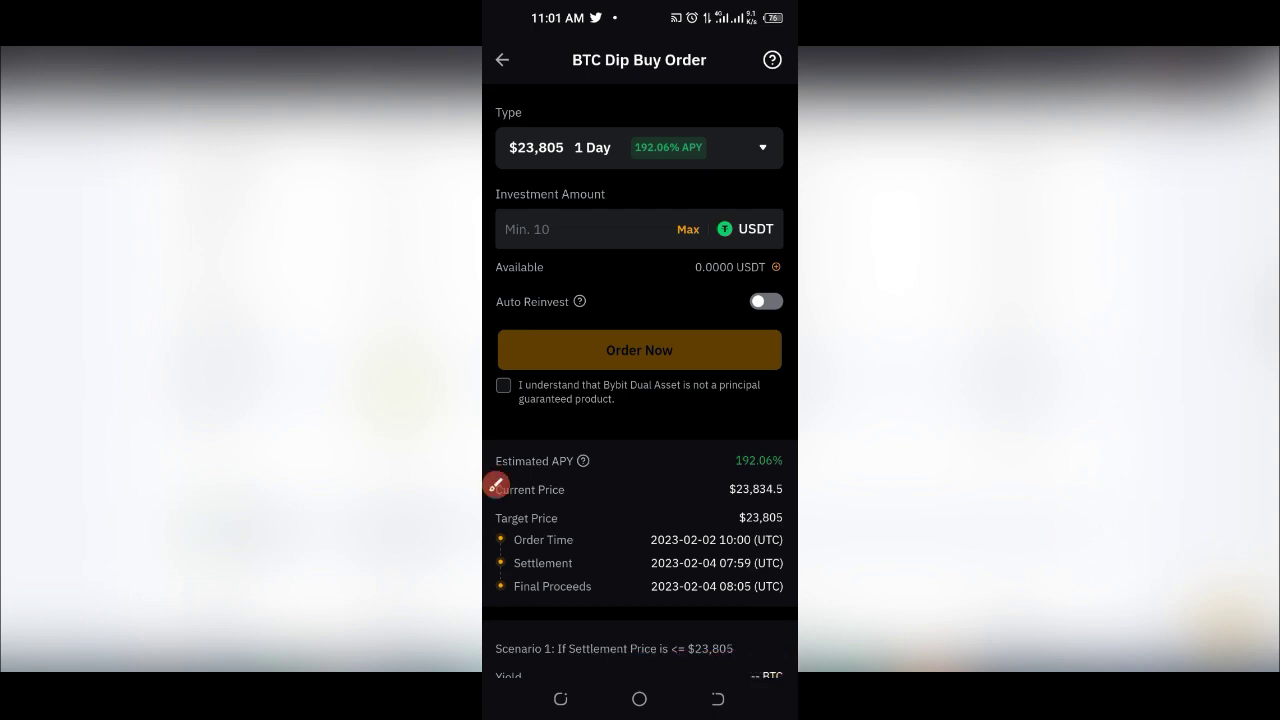